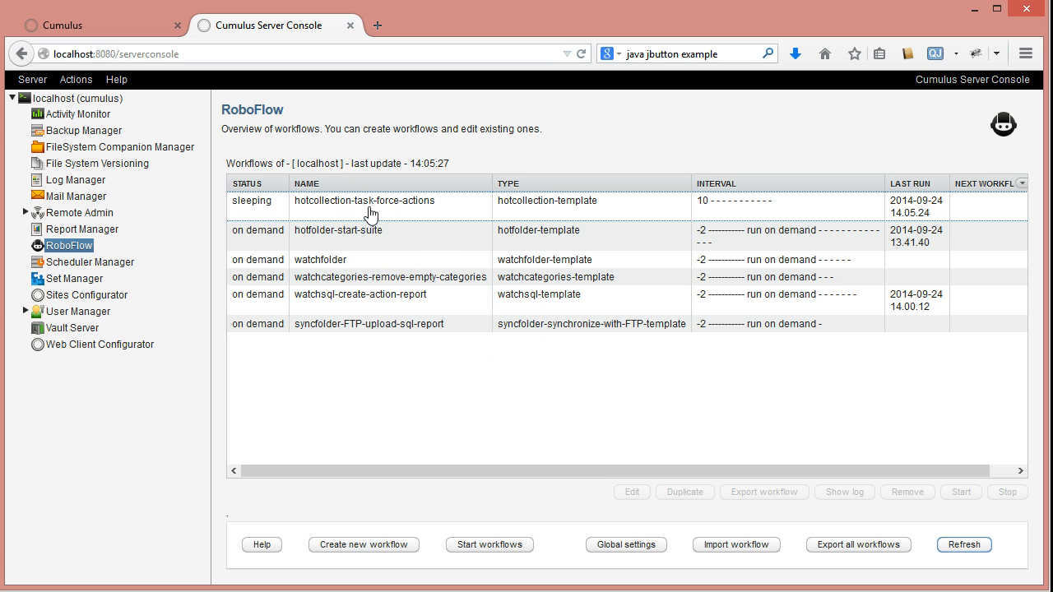
# - Look through the hotfolder, watchfolder, watchsql and hotcollection workflows in the RoboFlow overview
pyautogui.click(411, 215)
pyautogui.click(390, 245)
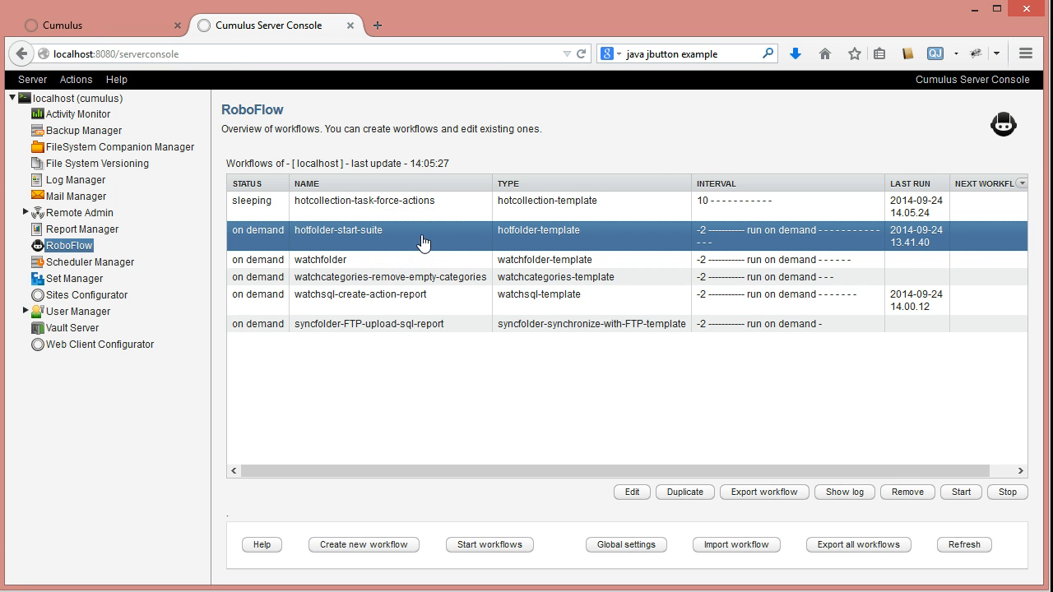
pyautogui.click(416, 259)
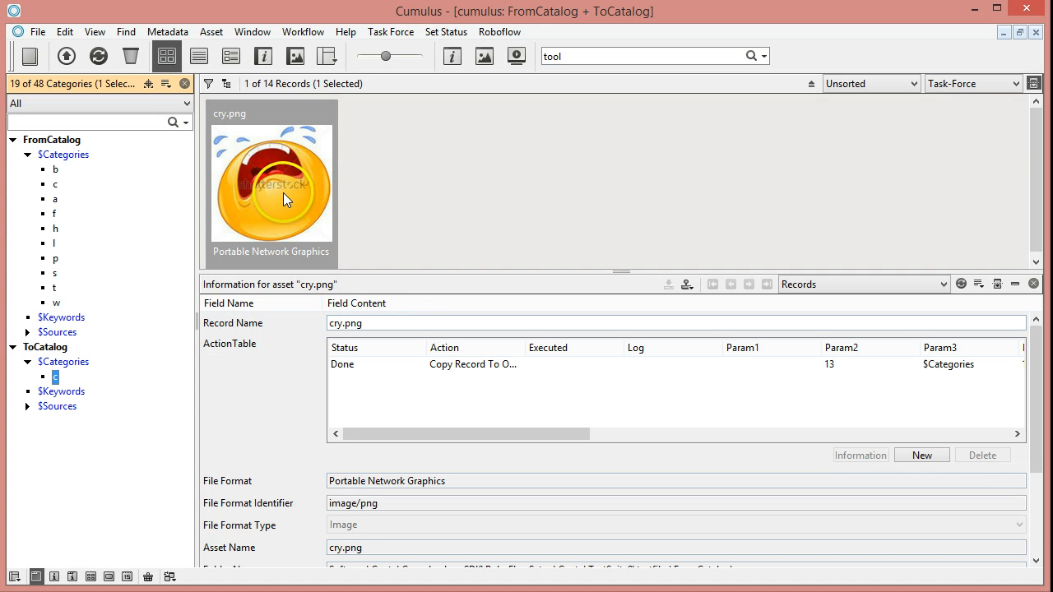
pyautogui.click(283, 192)
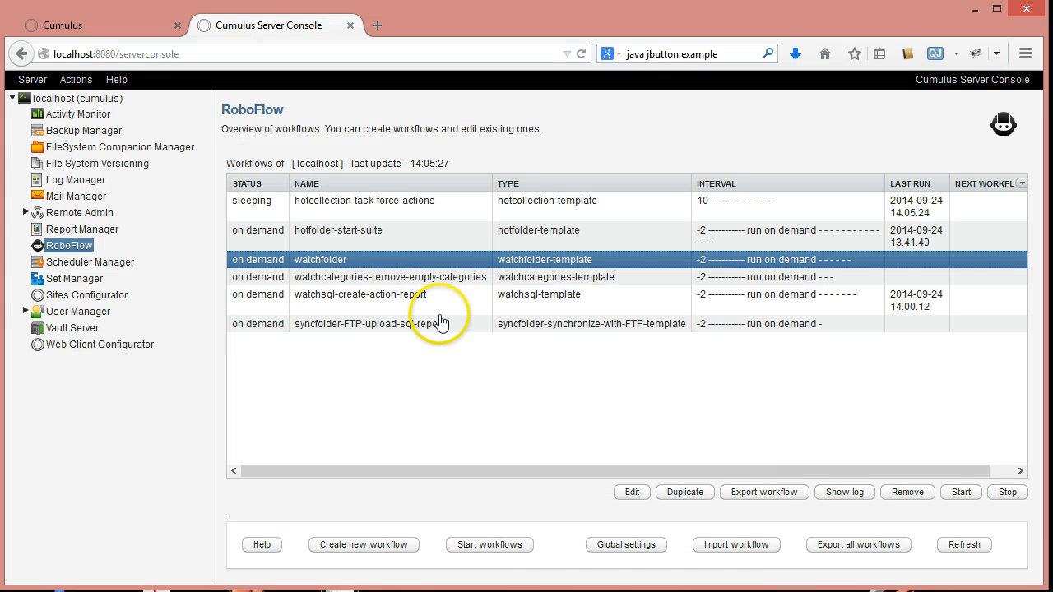
pyautogui.click(333, 304)
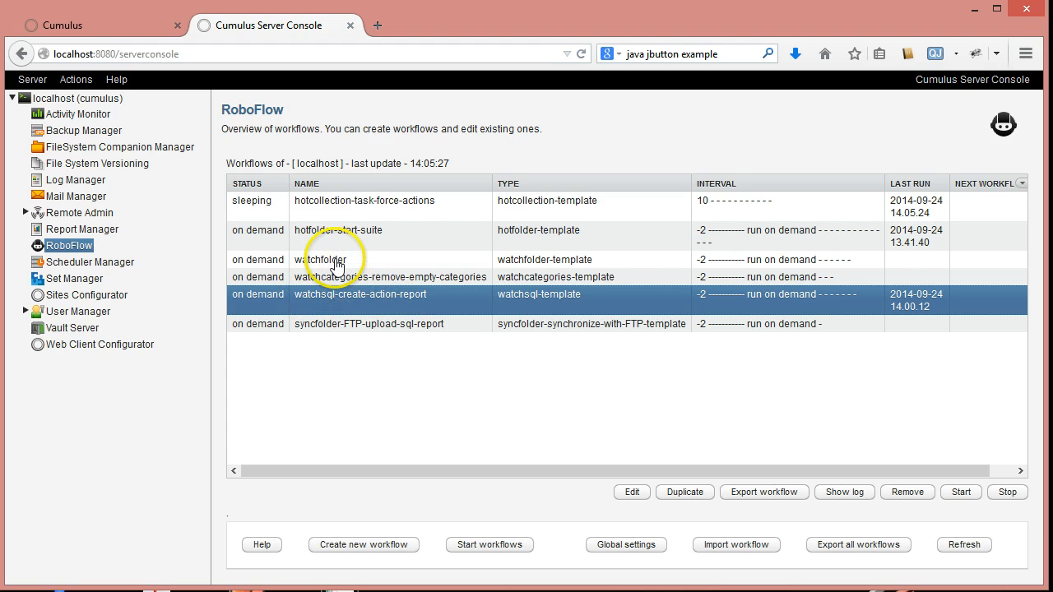
pyautogui.click(352, 207)
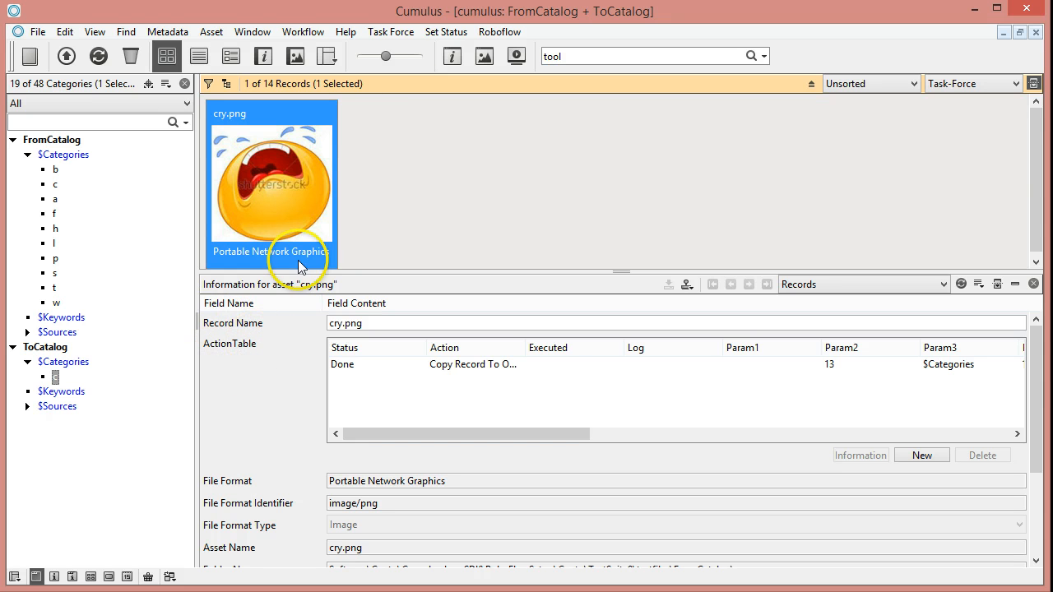
# - Switch to the Cumulus client, select the Done entry in cry.png's ActionTable and widen the Action column to show its full name
pyautogui.click(388, 32)
pyautogui.click(389, 14)
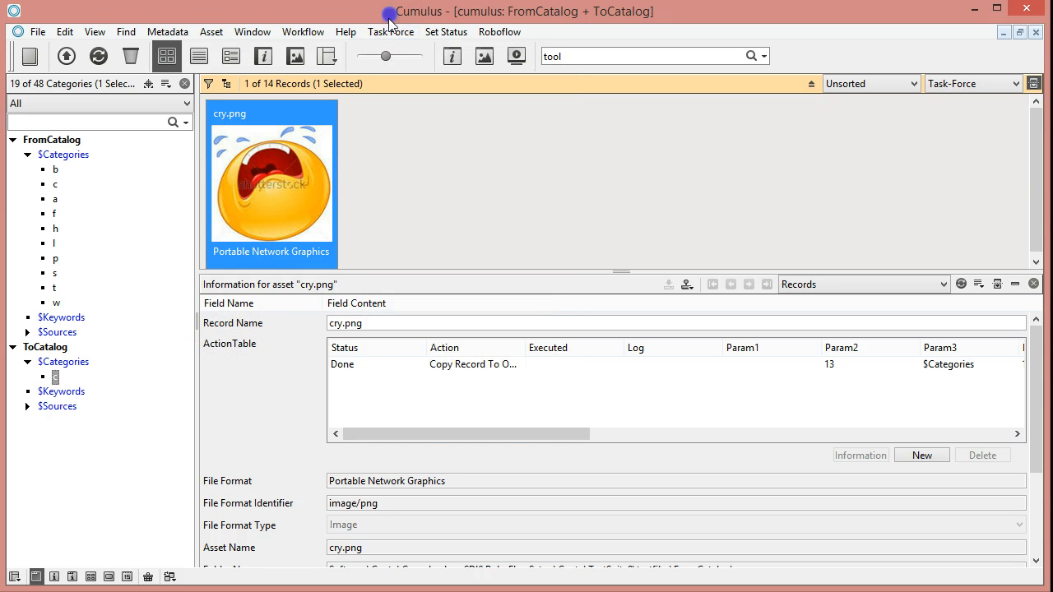
pyautogui.click(346, 364)
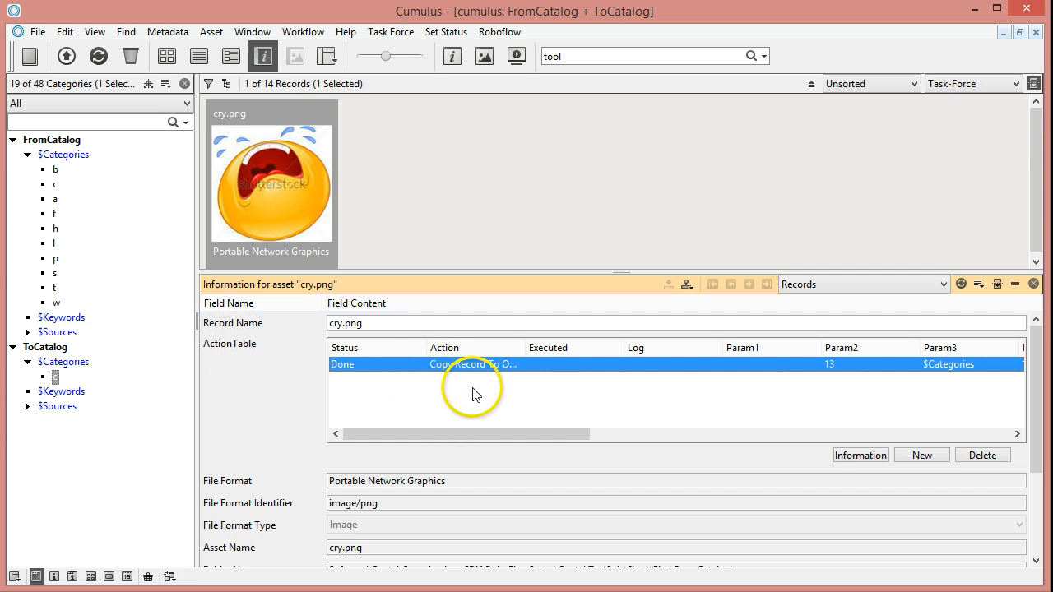
pyautogui.moveTo(523, 348); pyautogui.dragTo(589, 347)
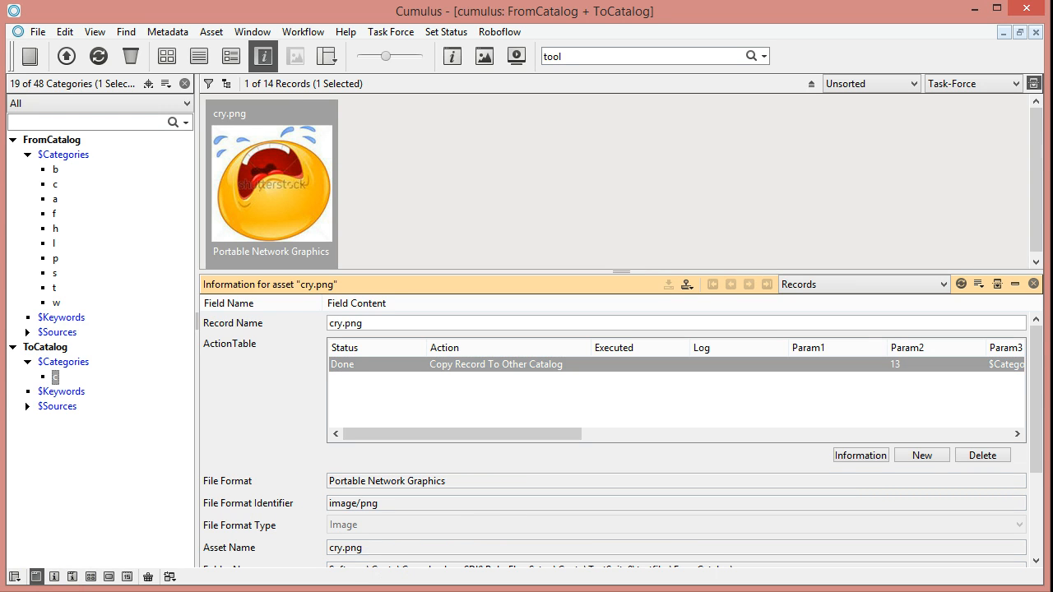
# - Examine FromCatalog's $Sources tree from DEV down to the folder below testfiles, and collapse DEV again
pyautogui.moveTo(37, 591)
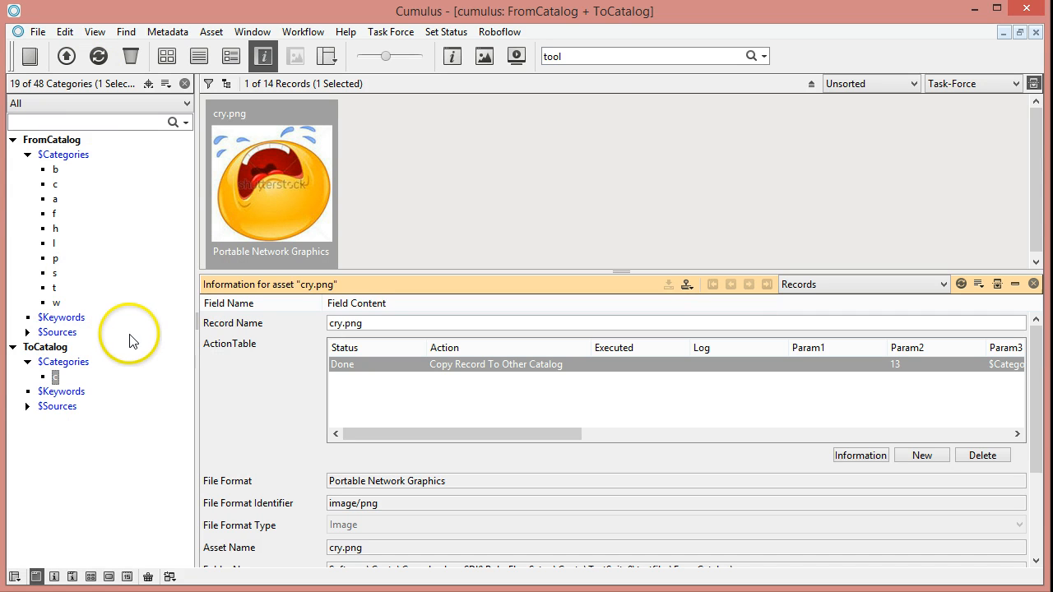
pyautogui.click(27, 332)
pyautogui.click(42, 346)
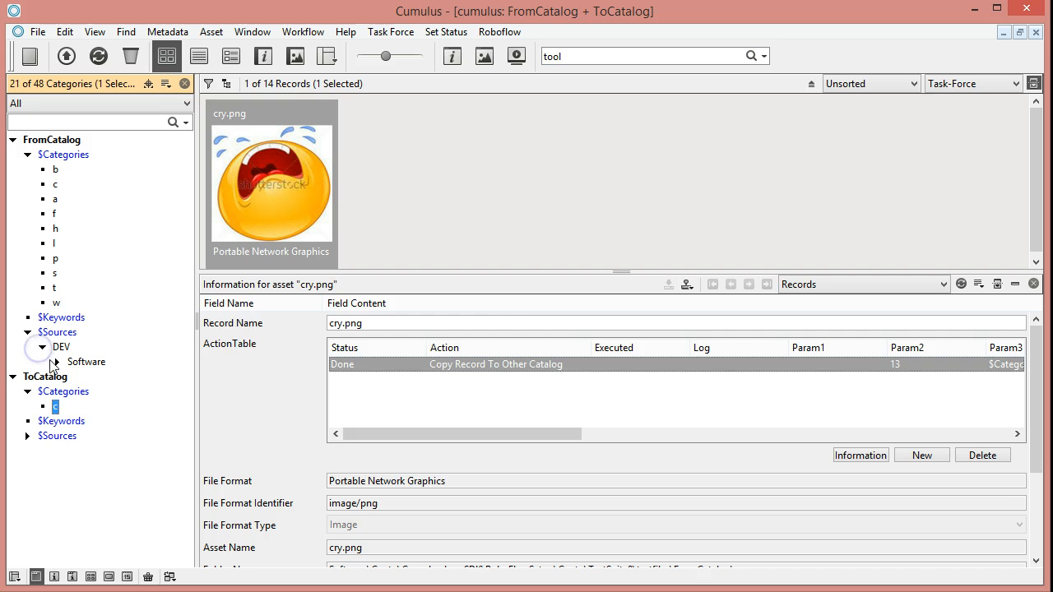
pyautogui.click(57, 362)
pyautogui.click(72, 377)
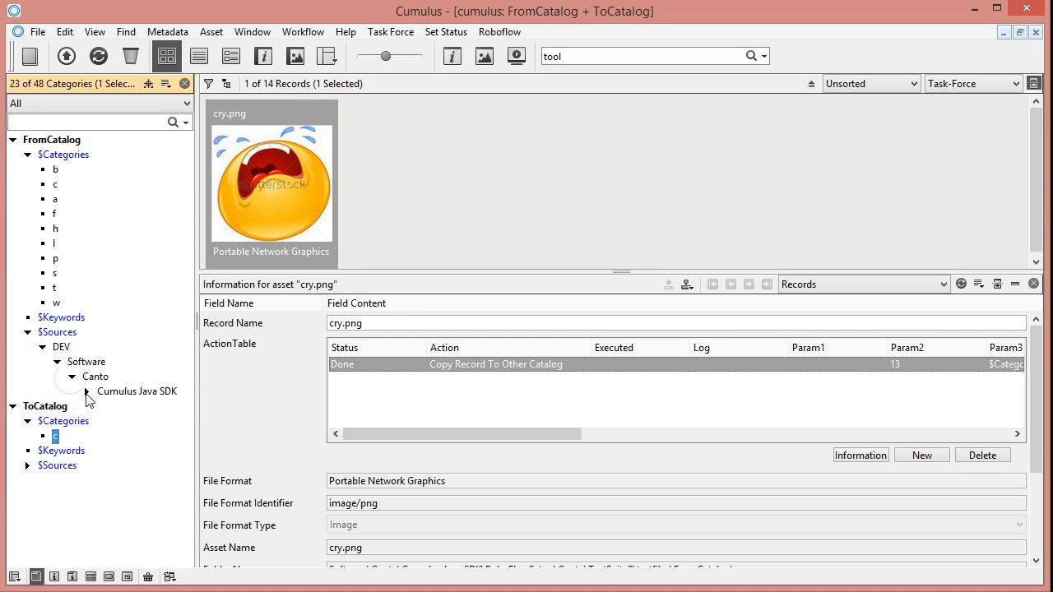
pyautogui.click(87, 392)
pyautogui.click(101, 406)
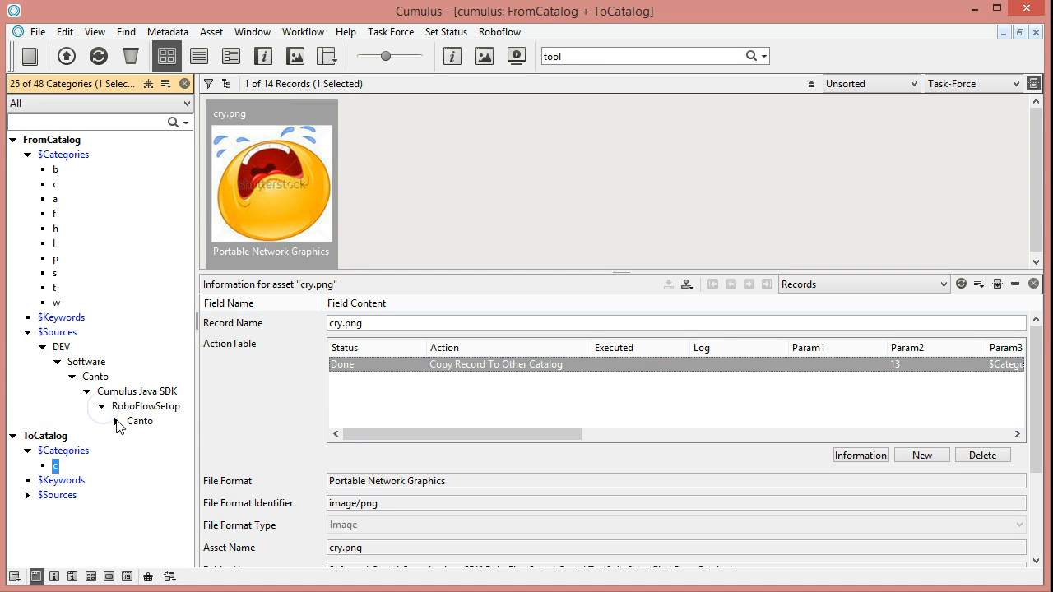
pyautogui.click(116, 421)
pyautogui.click(131, 436)
pyautogui.click(146, 450)
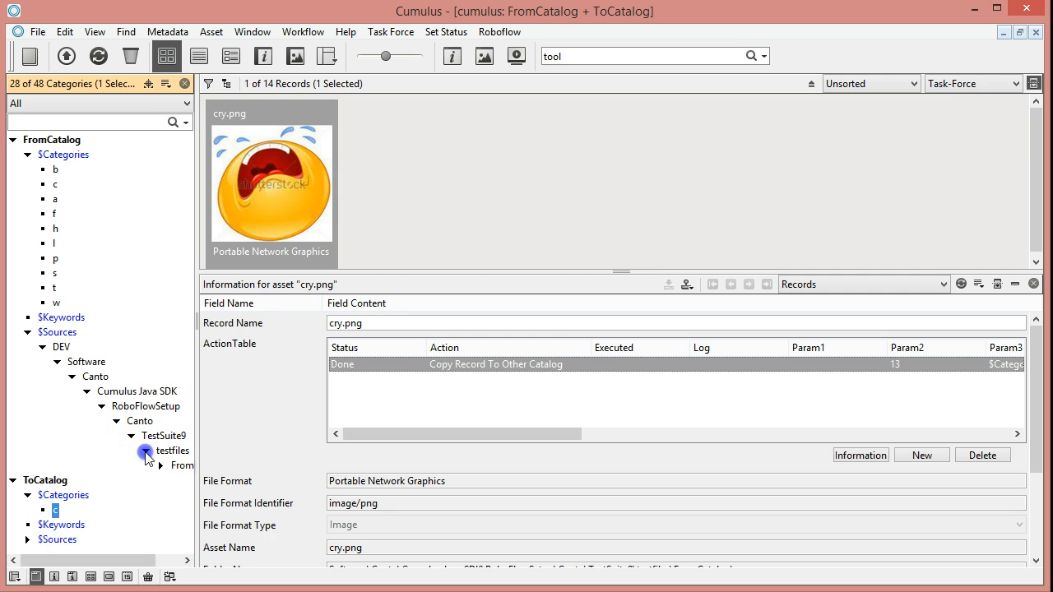
pyautogui.click(162, 466)
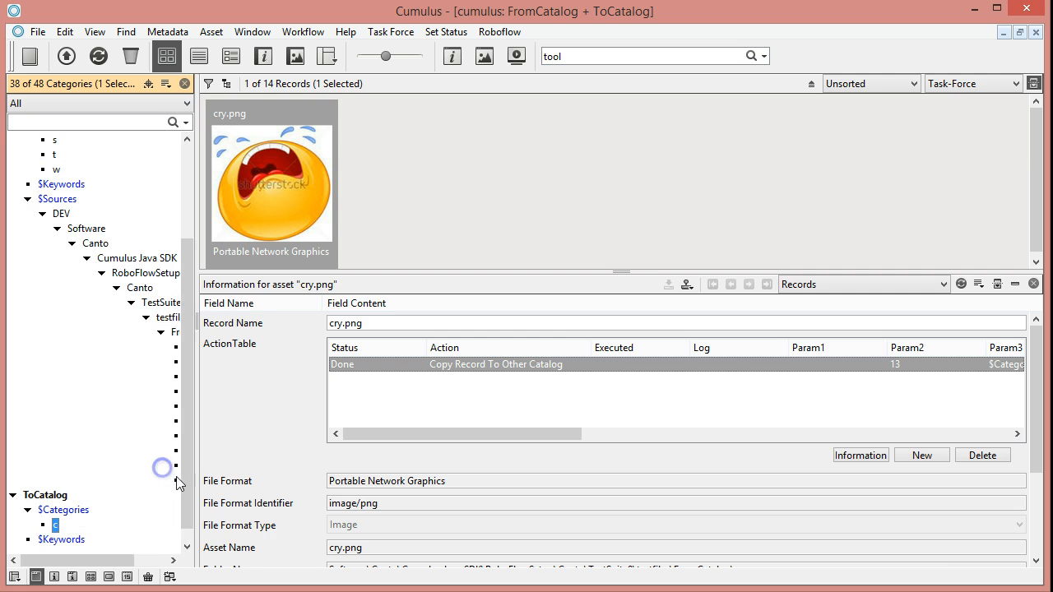
pyautogui.click(42, 214)
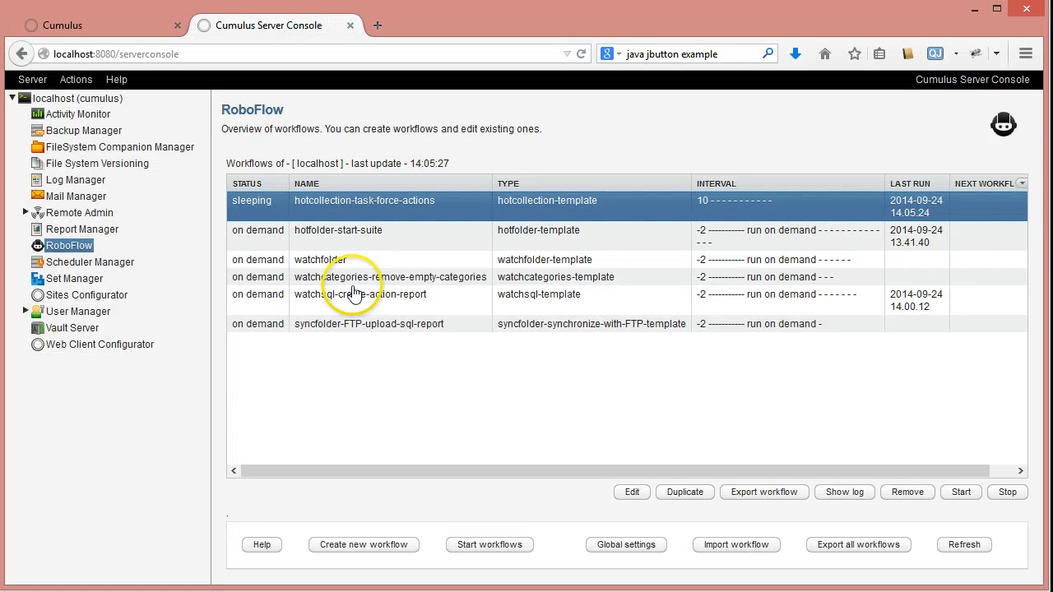
# - Switch to the server console and examine the category and record query parameters of the watchcategories-remove-empty-categories workflow
pyautogui.click(349, 277)
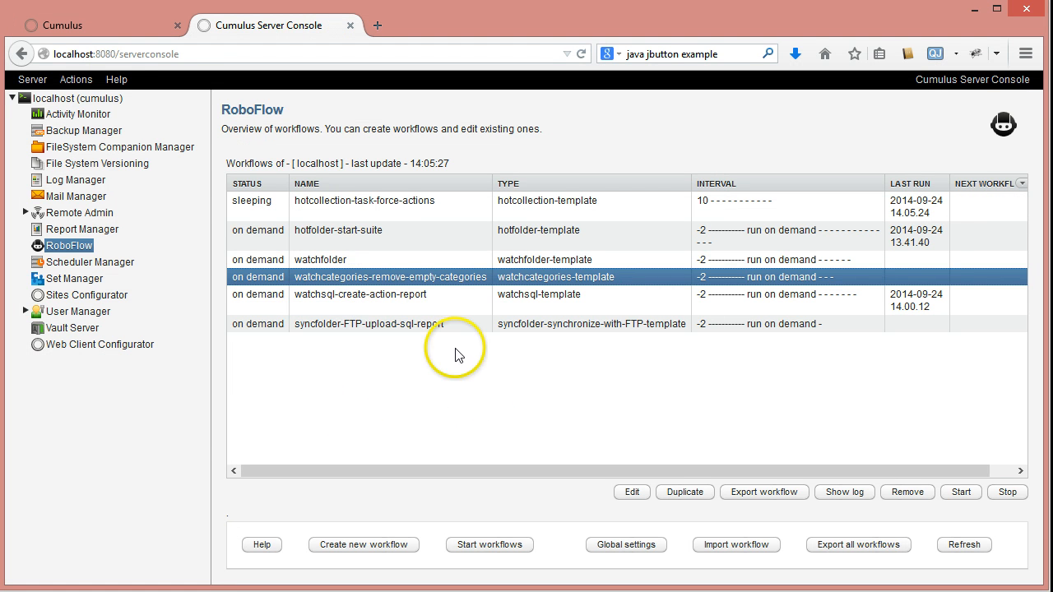
pyautogui.doubleClick(318, 278)
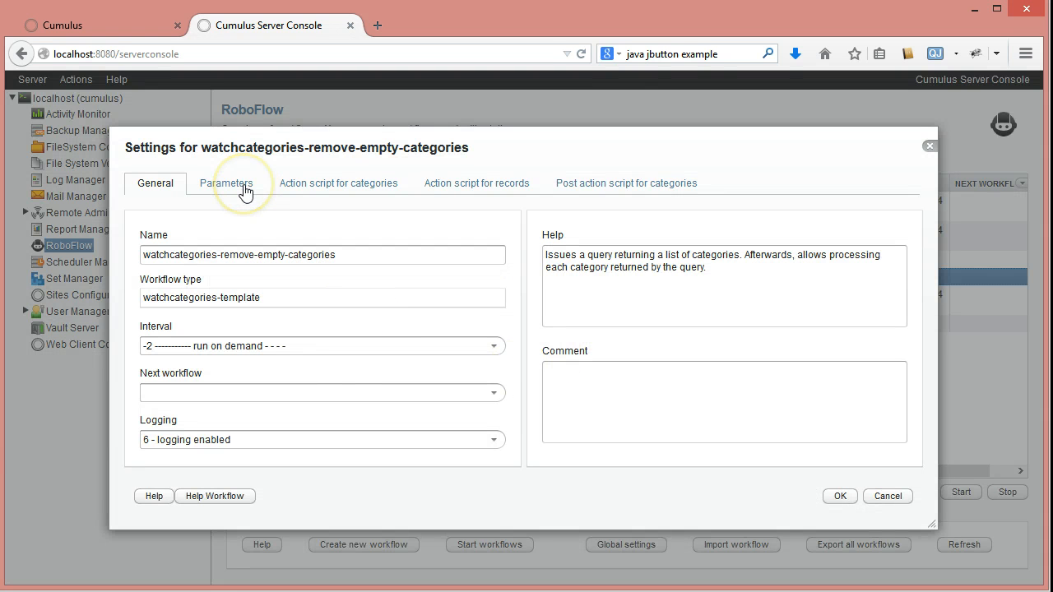
pyautogui.click(244, 187)
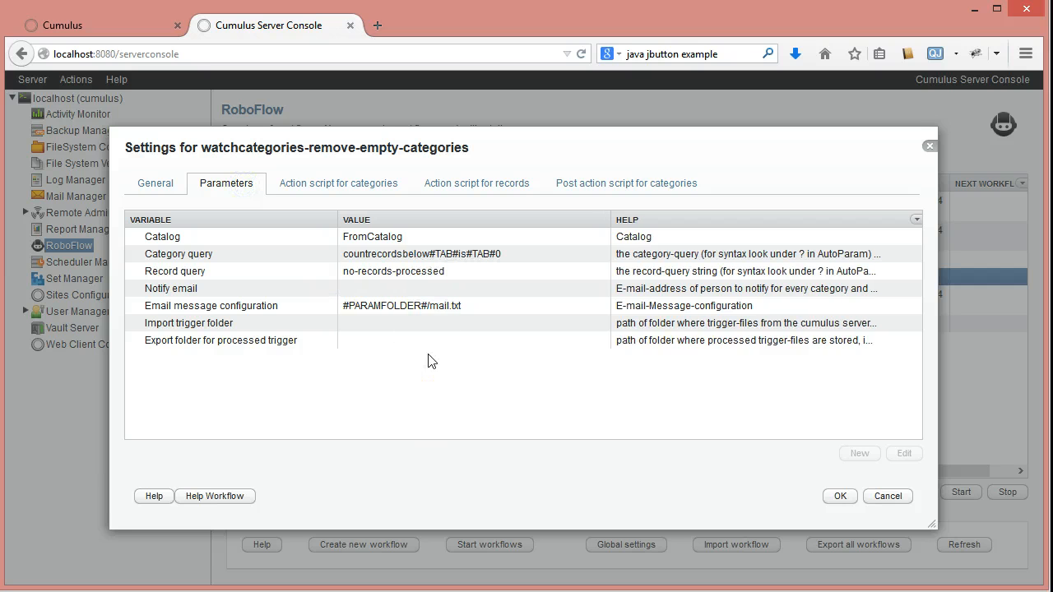
pyautogui.click(394, 254)
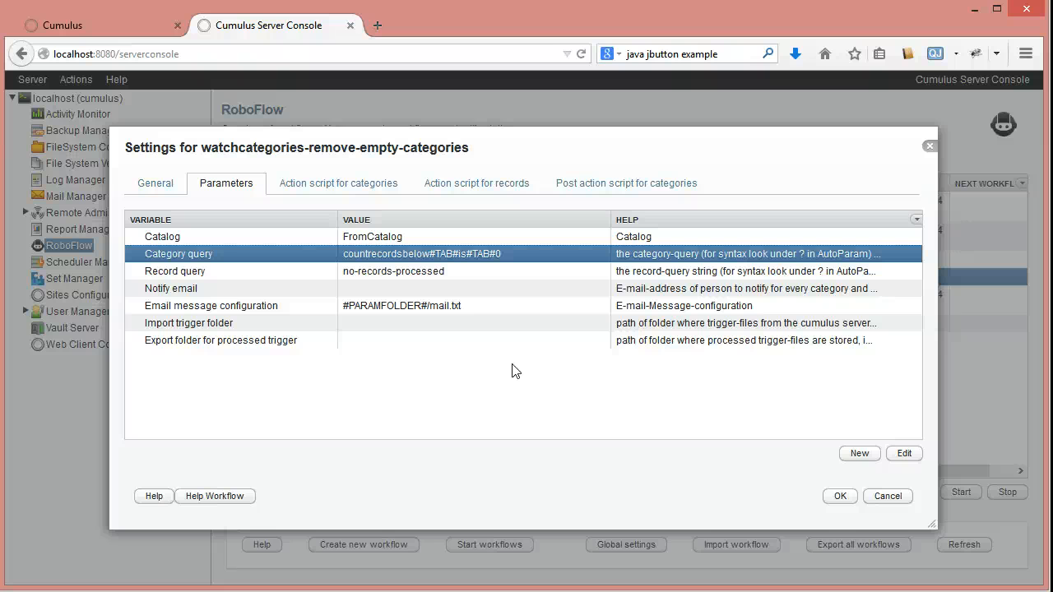
pyautogui.click(326, 278)
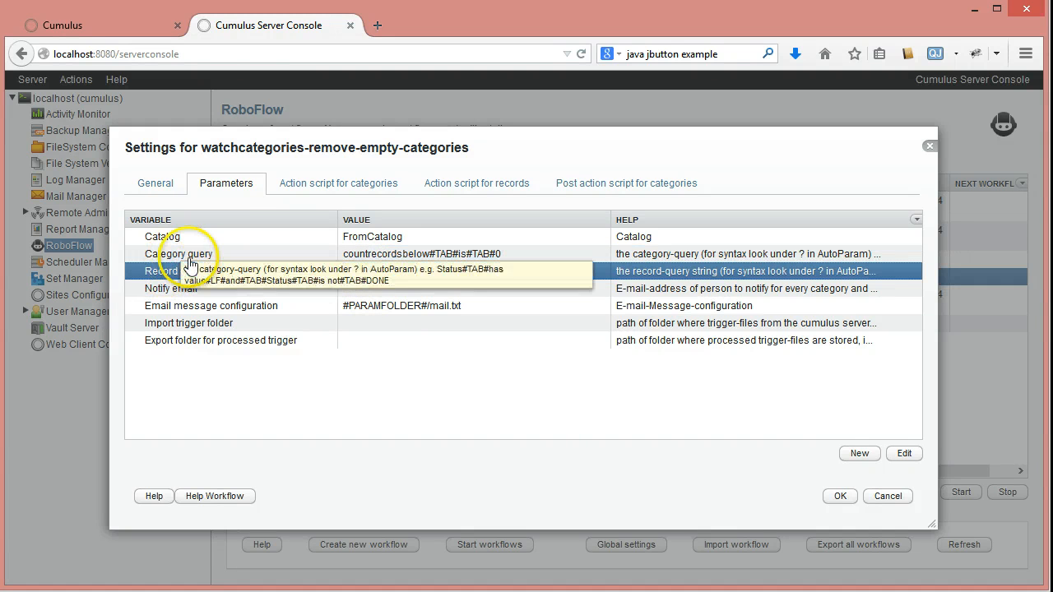
pyautogui.click(236, 258)
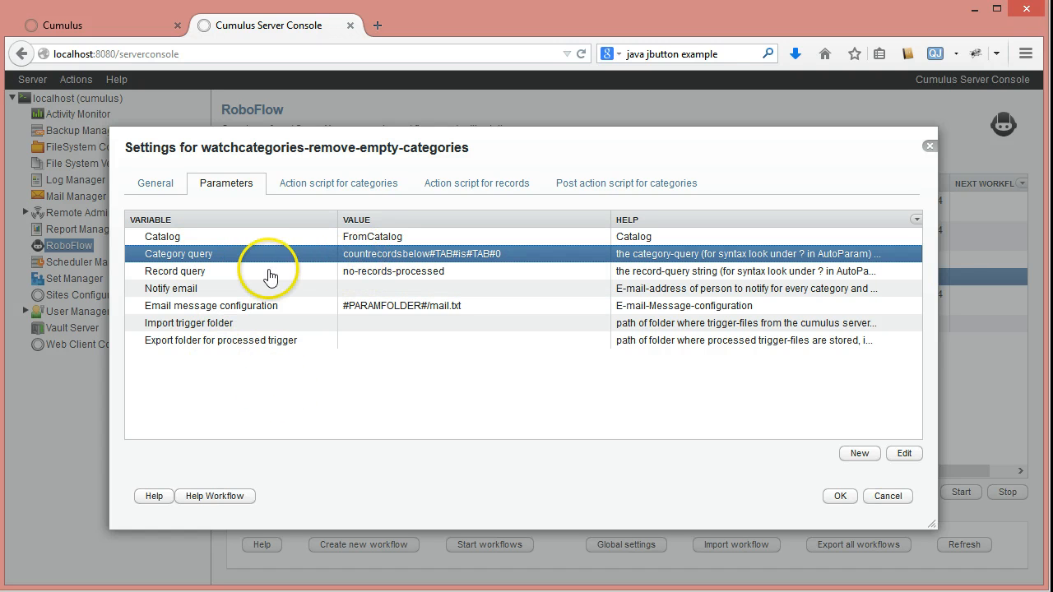
# - Check the value options of the Record query parameter and keep no-records-processed
pyautogui.doubleClick(366, 273)
pyautogui.click(727, 302)
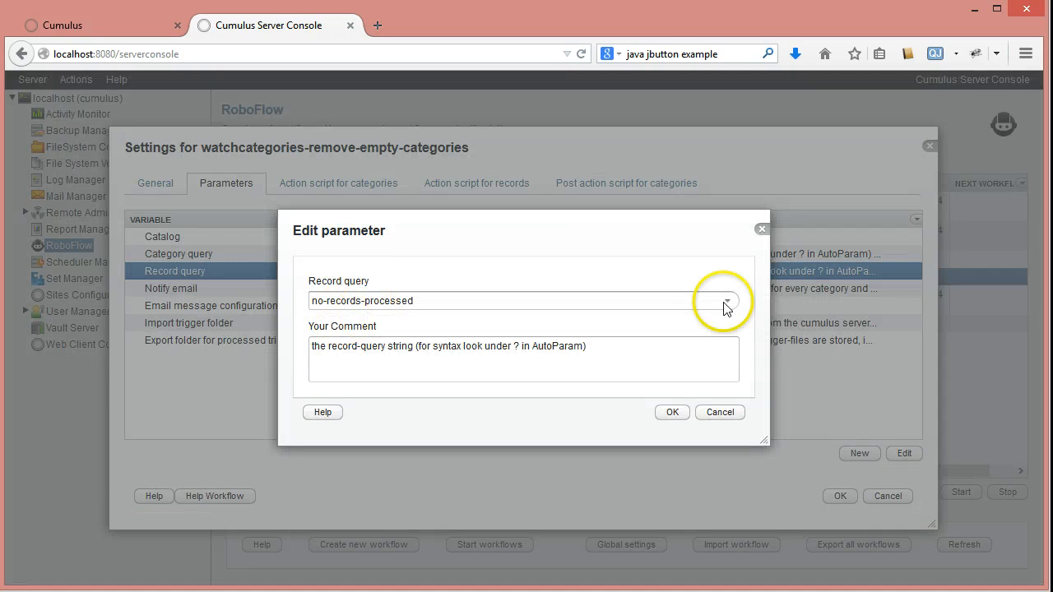
pyautogui.click(727, 302)
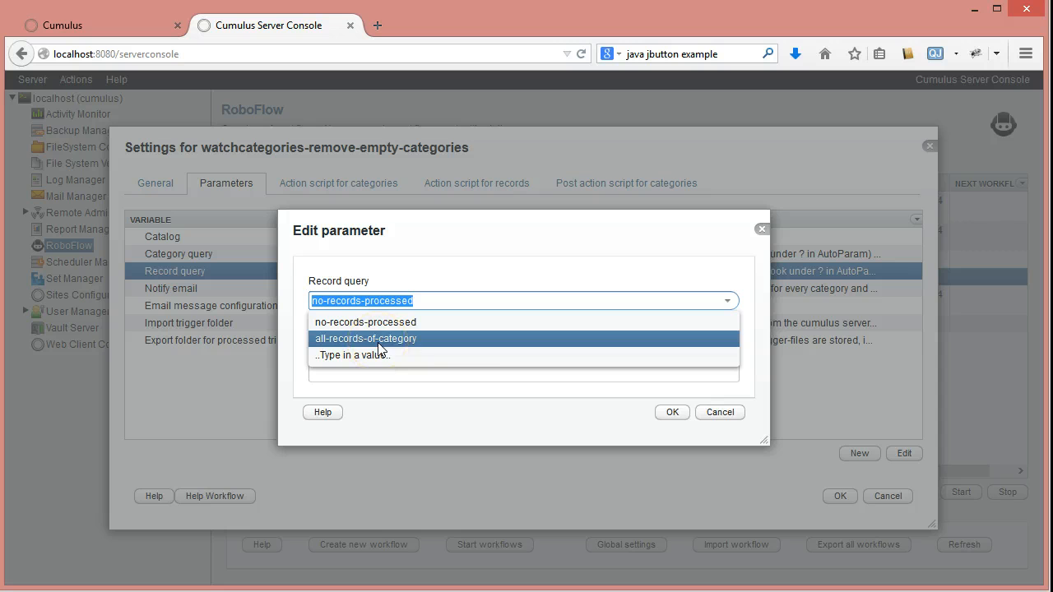
pyautogui.click(364, 323)
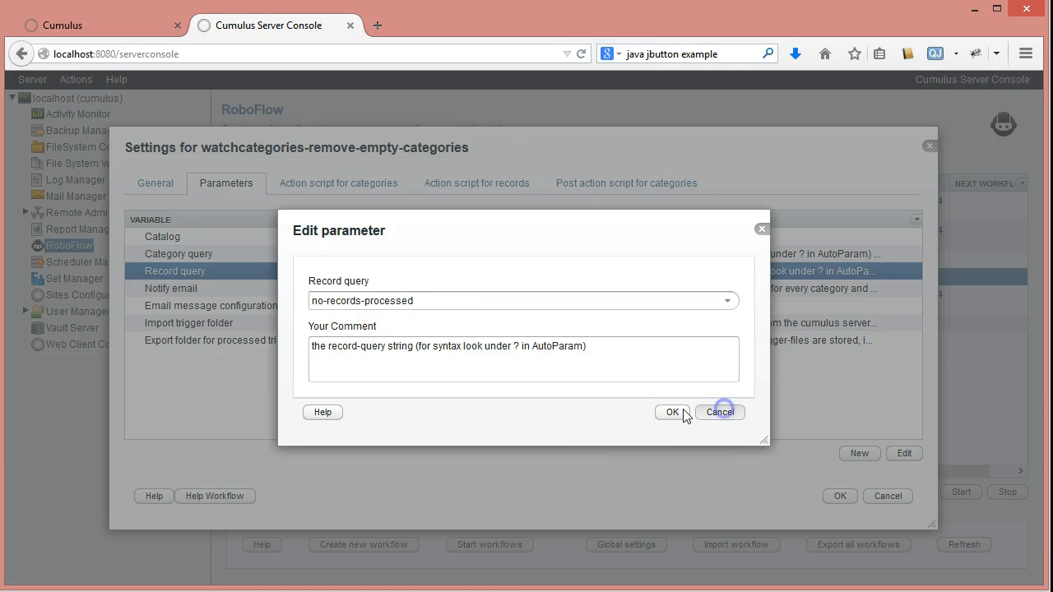
pyautogui.click(683, 412)
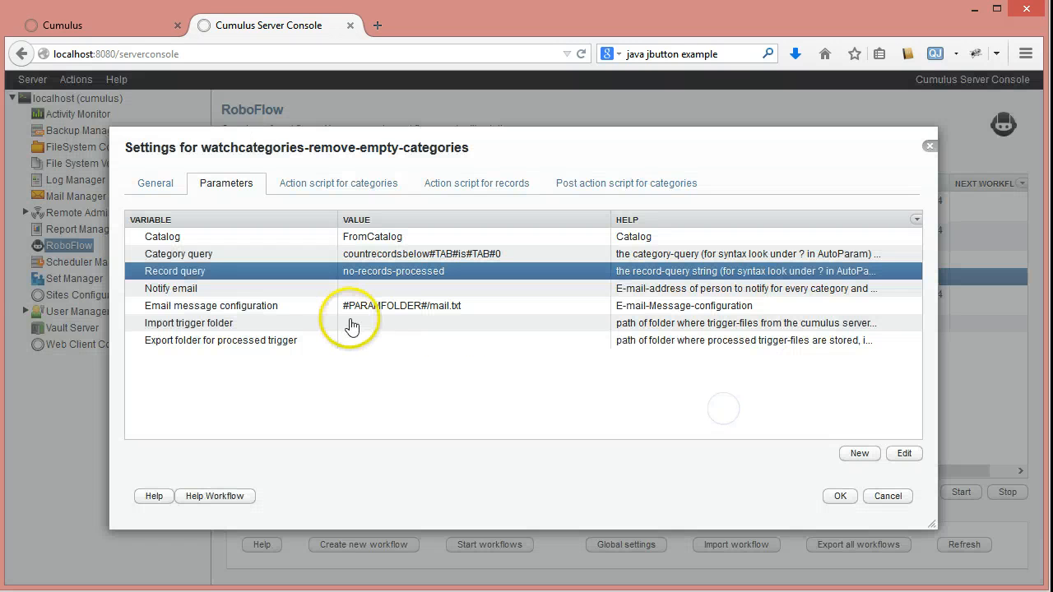
# - Review the store-category-path-as-text, write-text-to-log and delete-category actions in the category action script, and close the workflow settings without saving
pyautogui.click(302, 185)
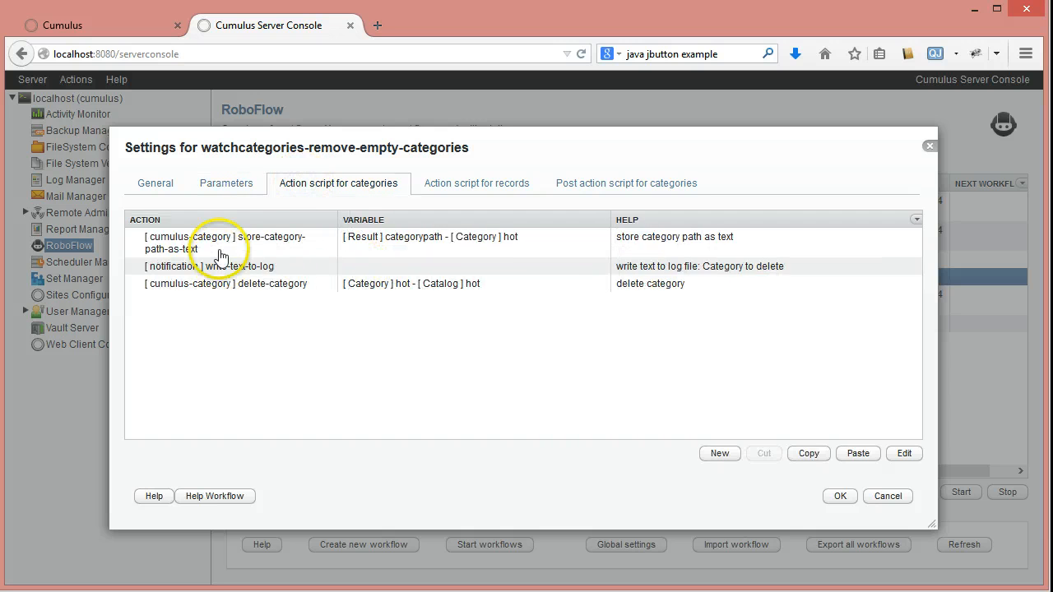
pyautogui.click(394, 243)
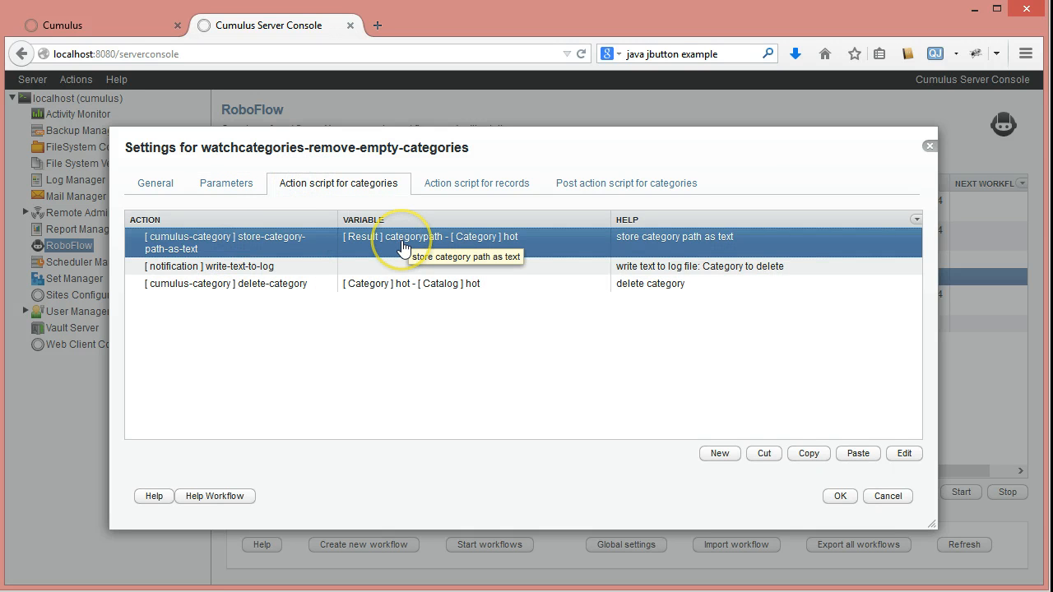
pyautogui.click(360, 271)
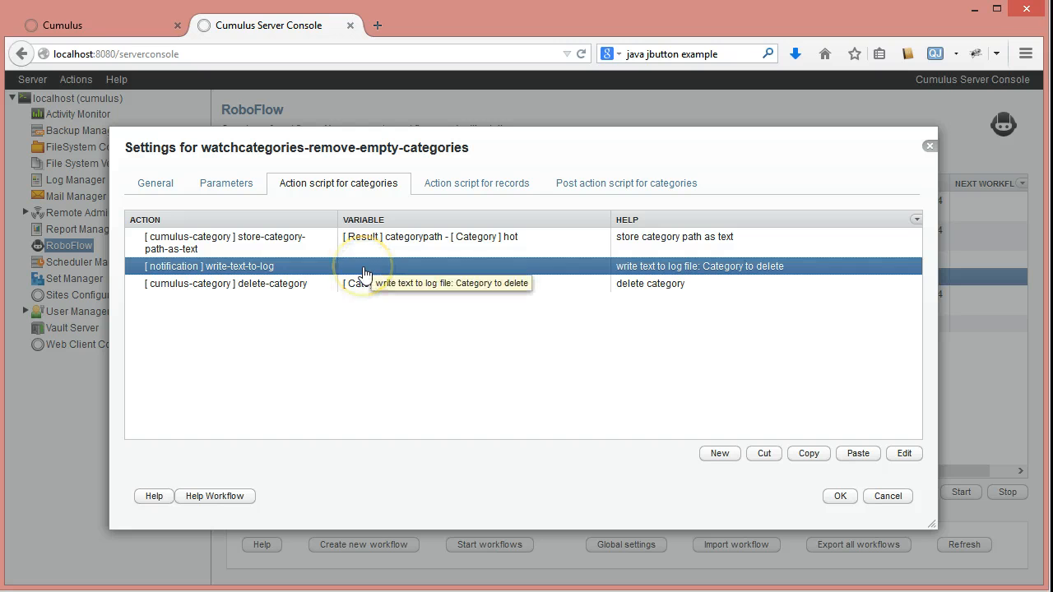
pyautogui.click(235, 285)
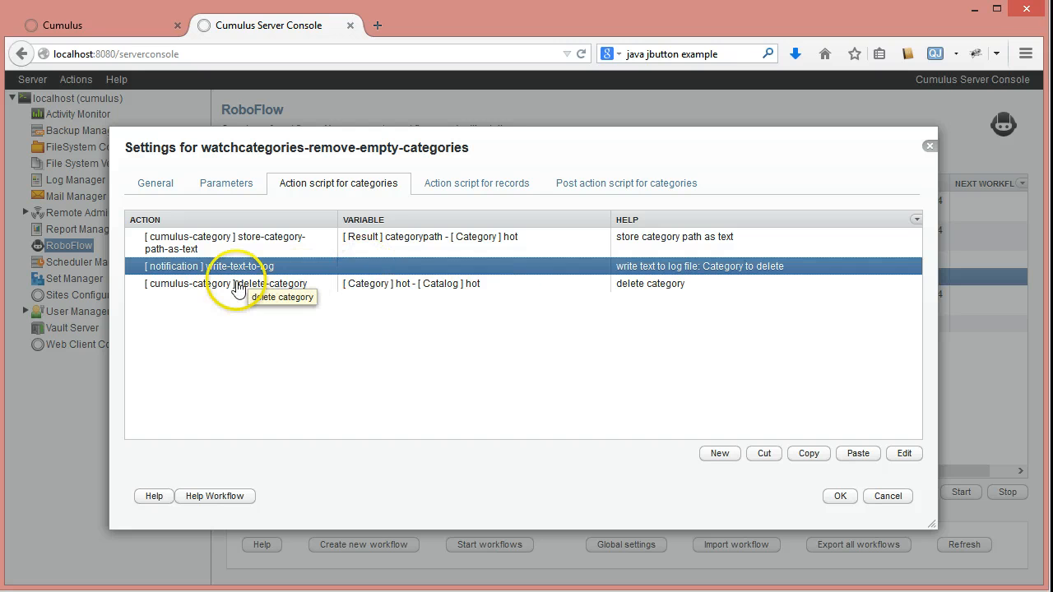
pyautogui.click(320, 298)
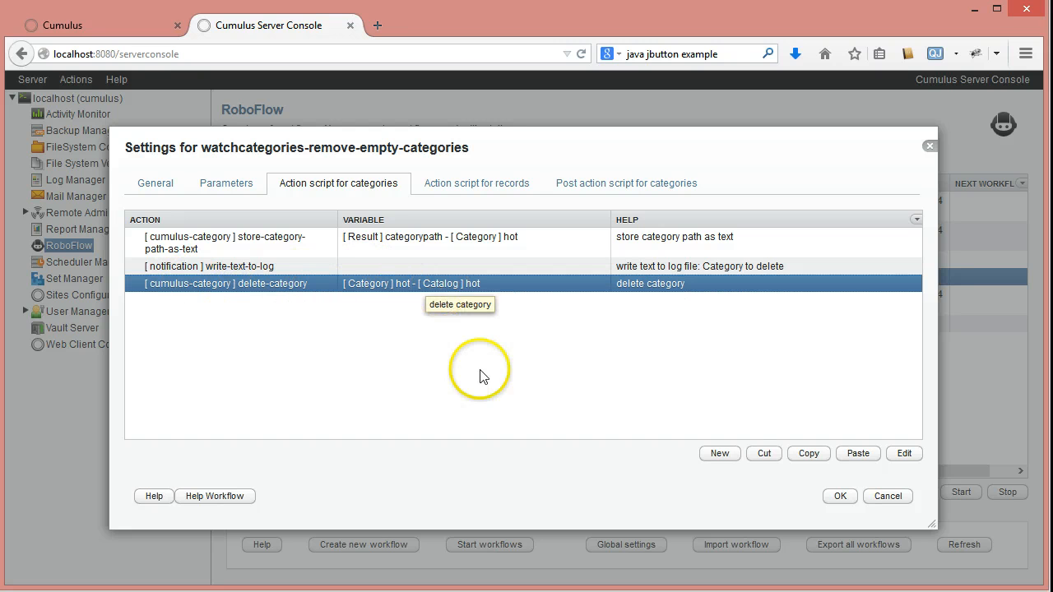
pyautogui.click(881, 497)
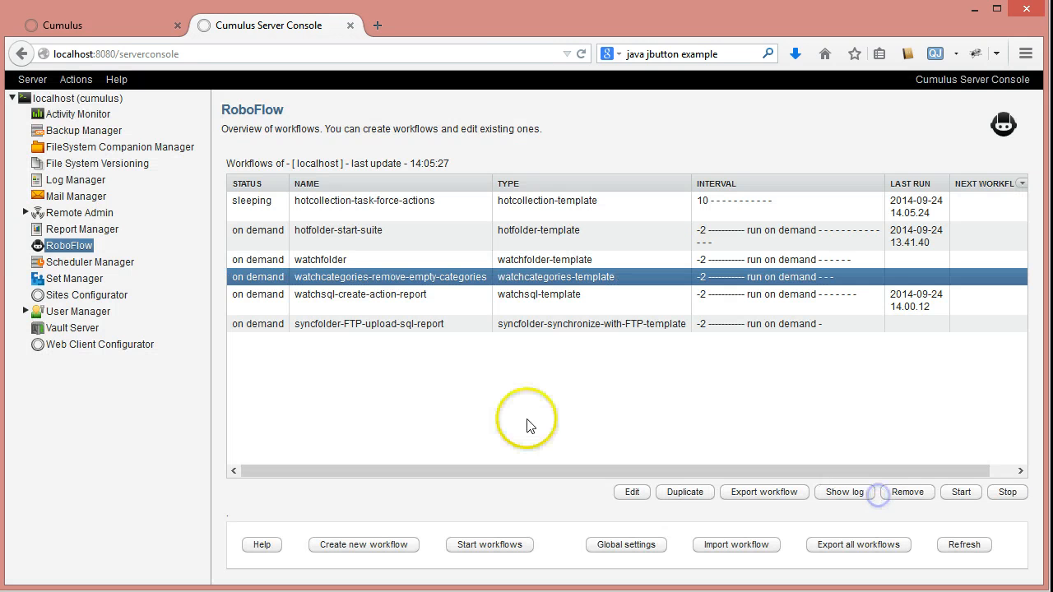
# - Start the watchcategories-remove-empty-categories workflow, and collapse FromCatalog's $Sources and $Categories in the Cumulus client
pyautogui.click(764, 491)
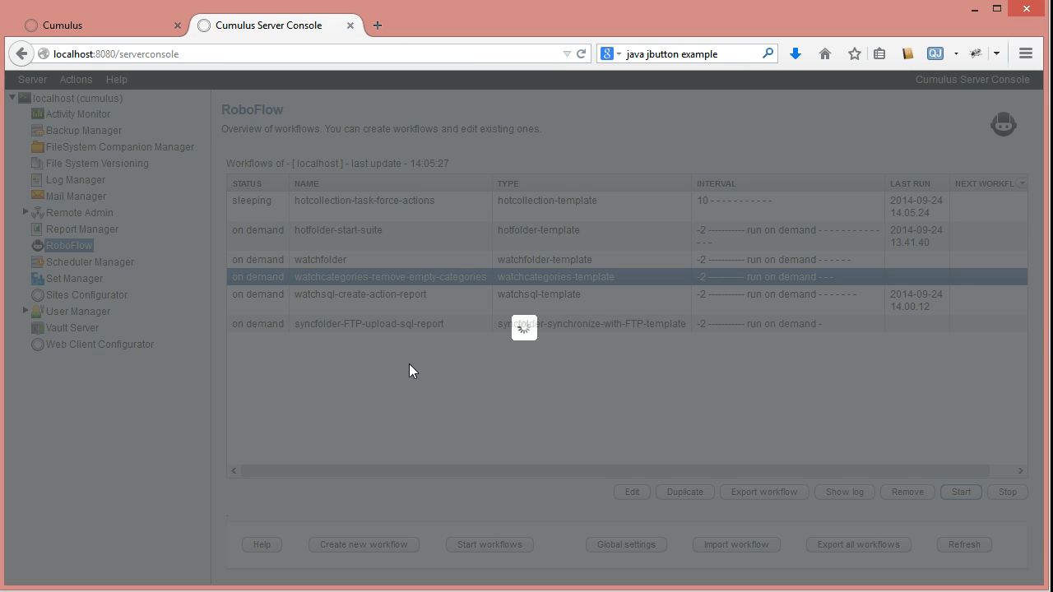
pyautogui.click(301, 415)
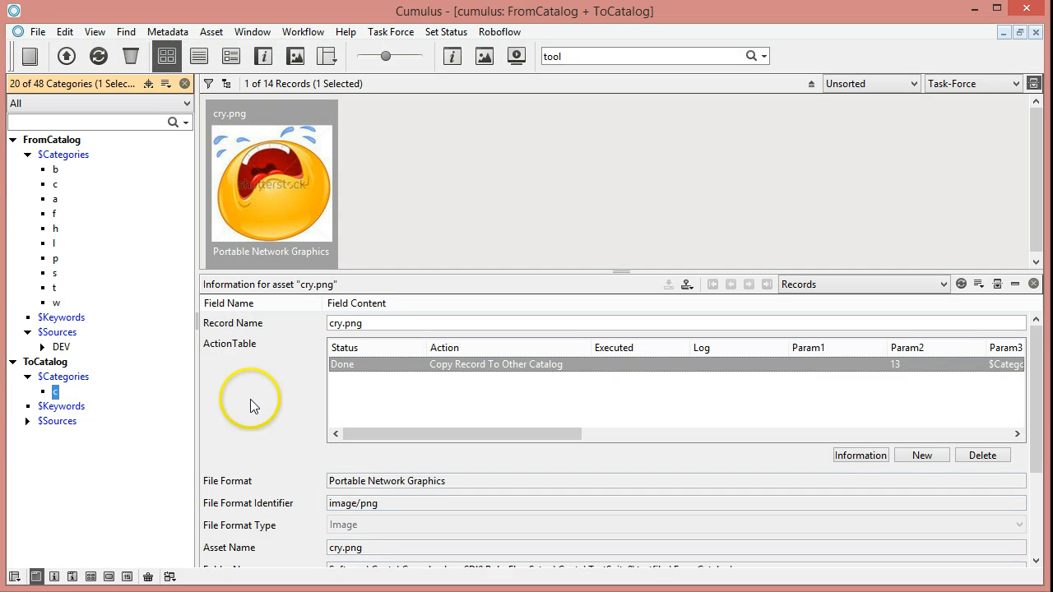
pyautogui.click(28, 332)
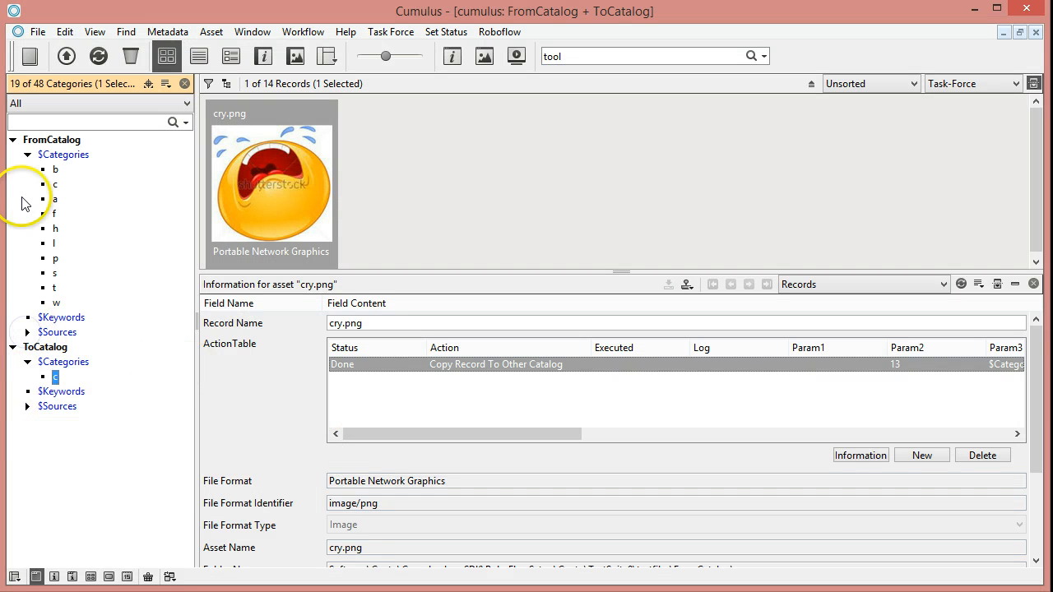
pyautogui.click(28, 154)
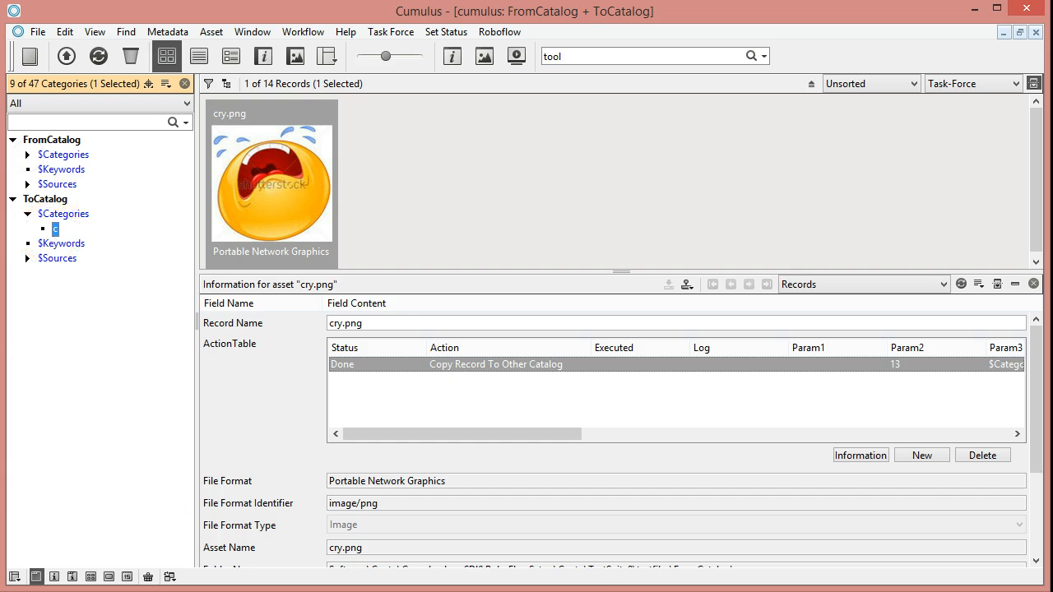
# - Switch to the server console and open the log of the watchcategories-remove-empty-categories workflow
pyautogui.moveTo(508, 591)
pyautogui.click(509, 591)
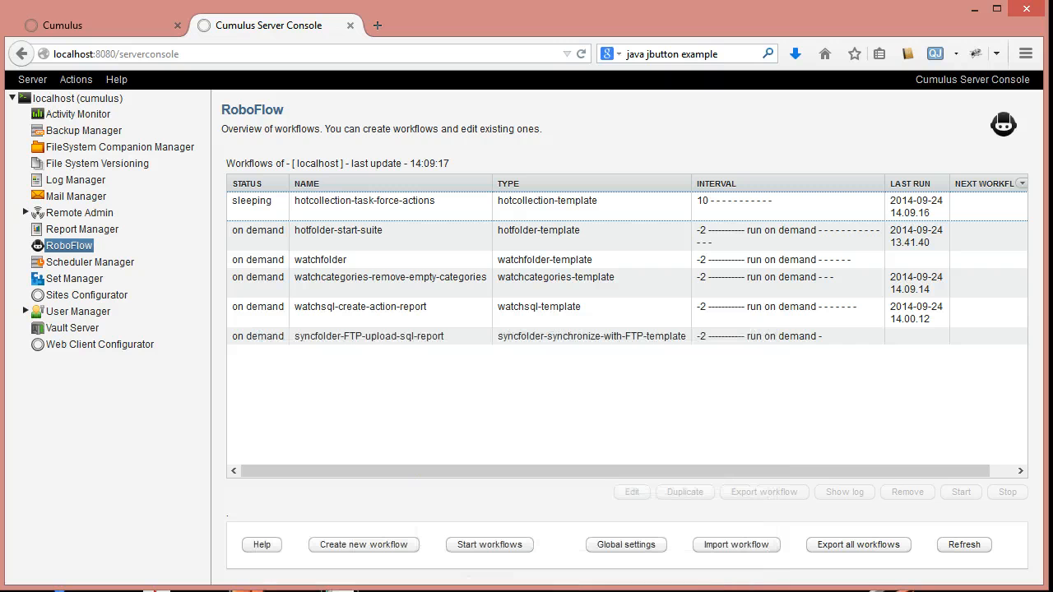
pyautogui.click(346, 280)
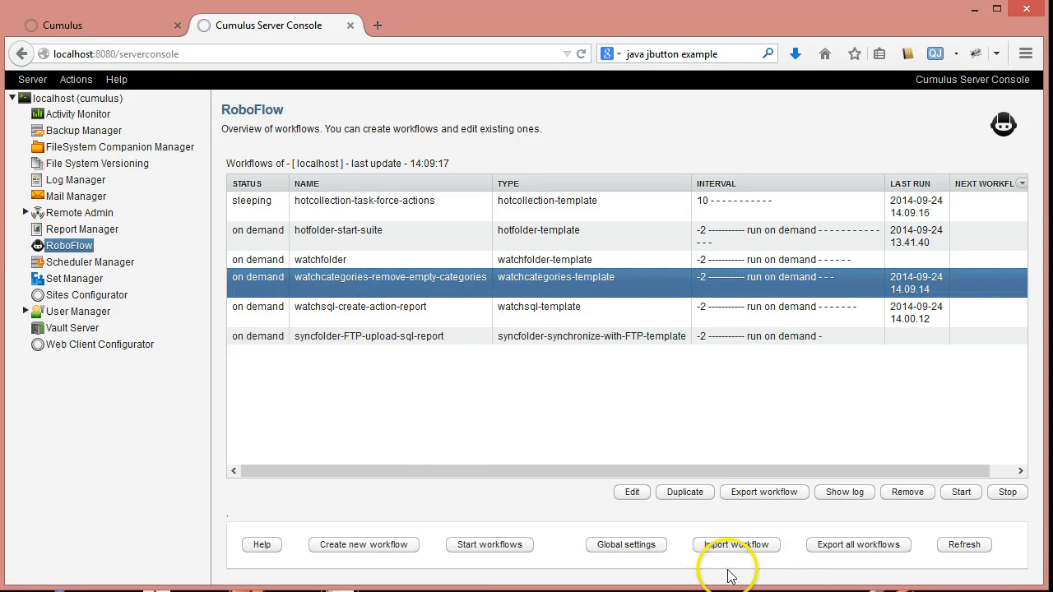
pyautogui.click(842, 491)
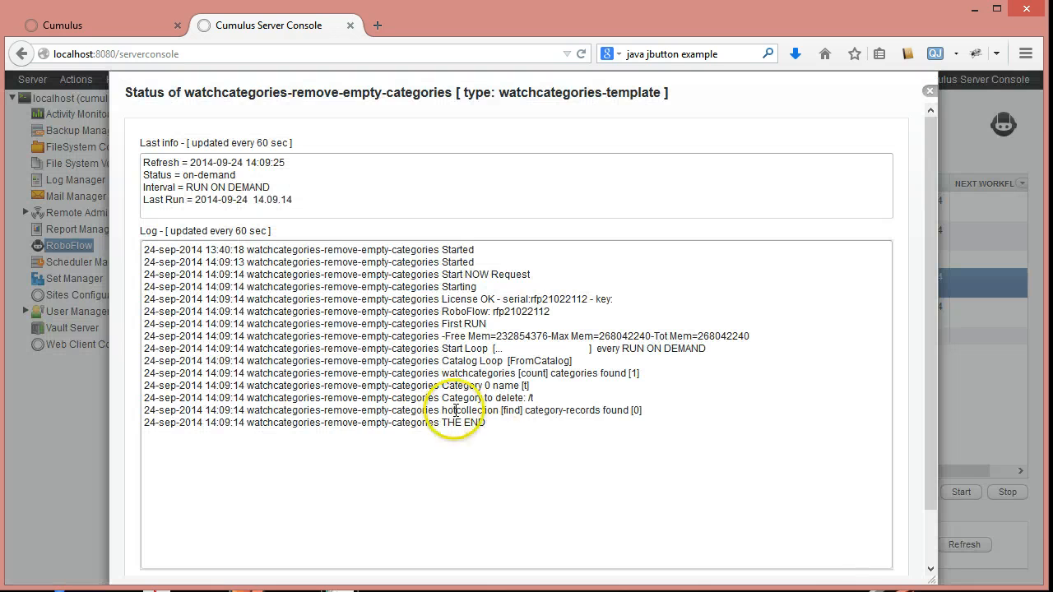
# - Examine which category path is recorded for deletion in the workflow log, and close the log
pyautogui.doubleClick(528, 398)
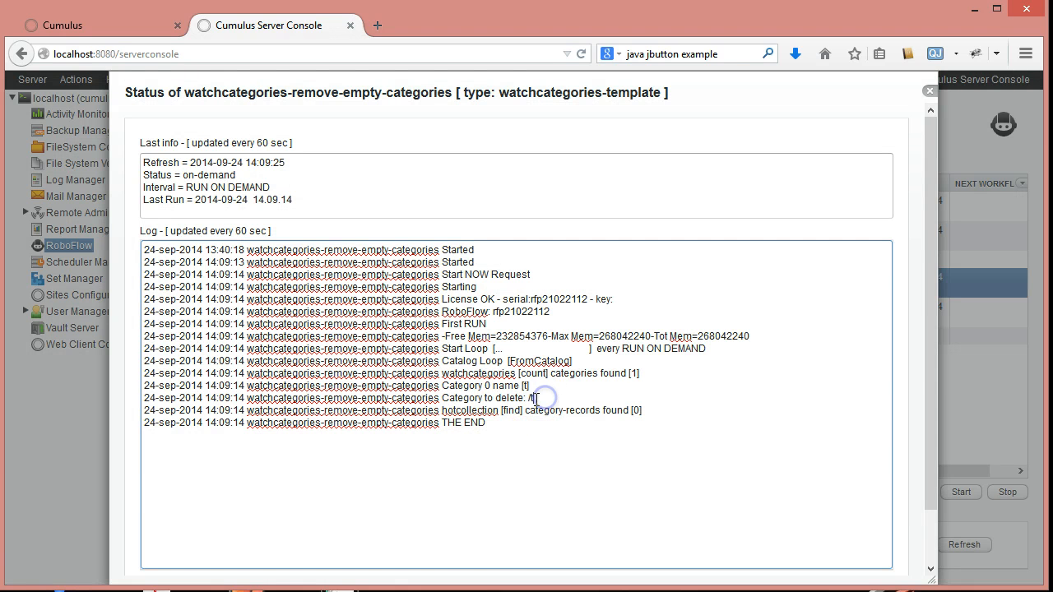
pyautogui.click(530, 398)
pyautogui.click(576, 503)
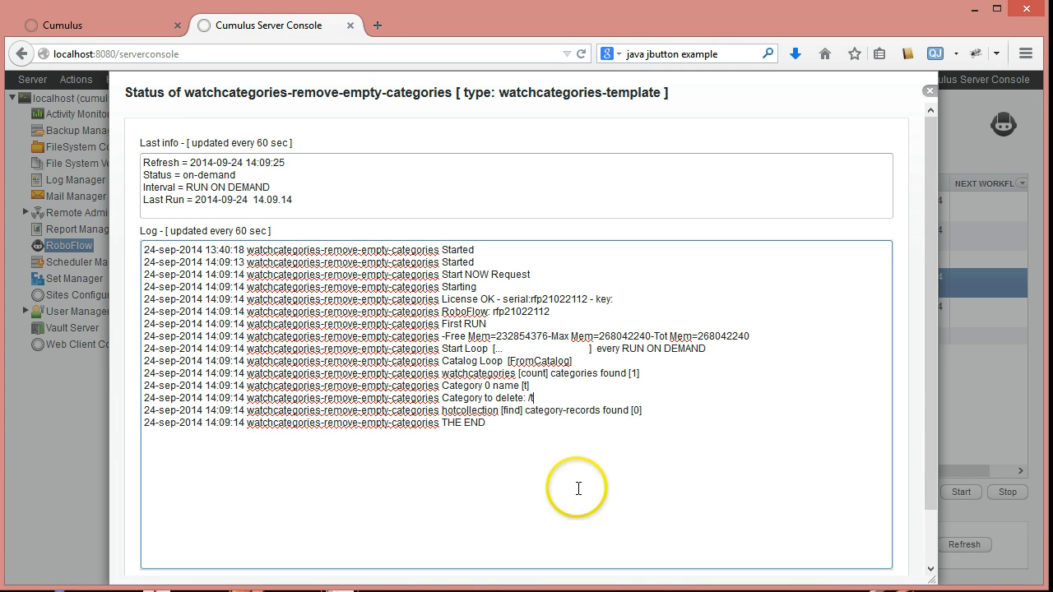
pyautogui.moveTo(529, 398); pyautogui.dragTo(540, 397)
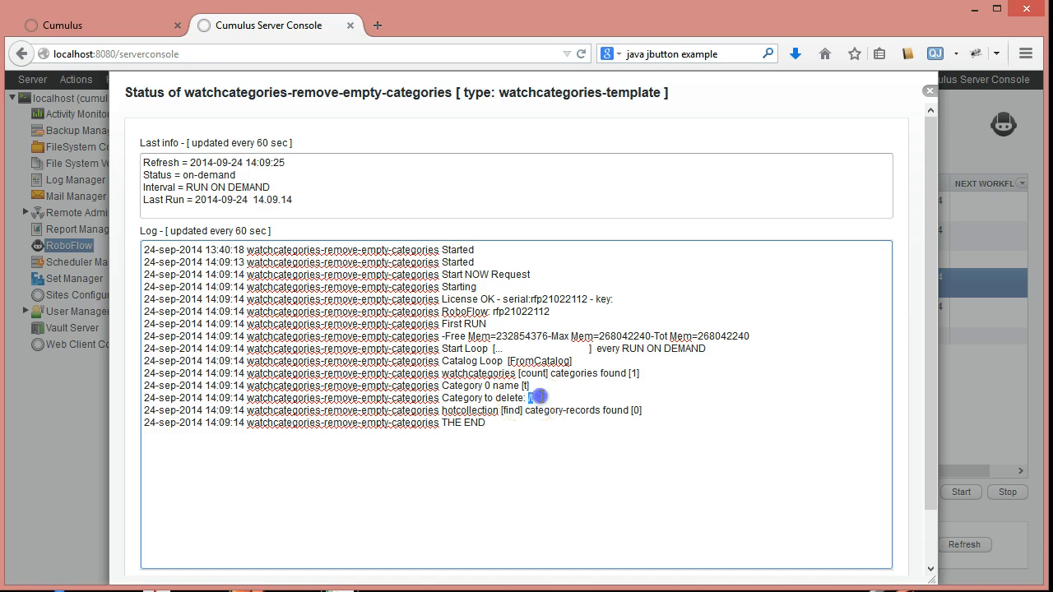
pyautogui.click(589, 392)
pyautogui.moveTo(537, 400); pyautogui.dragTo(524, 398)
pyautogui.click(556, 394)
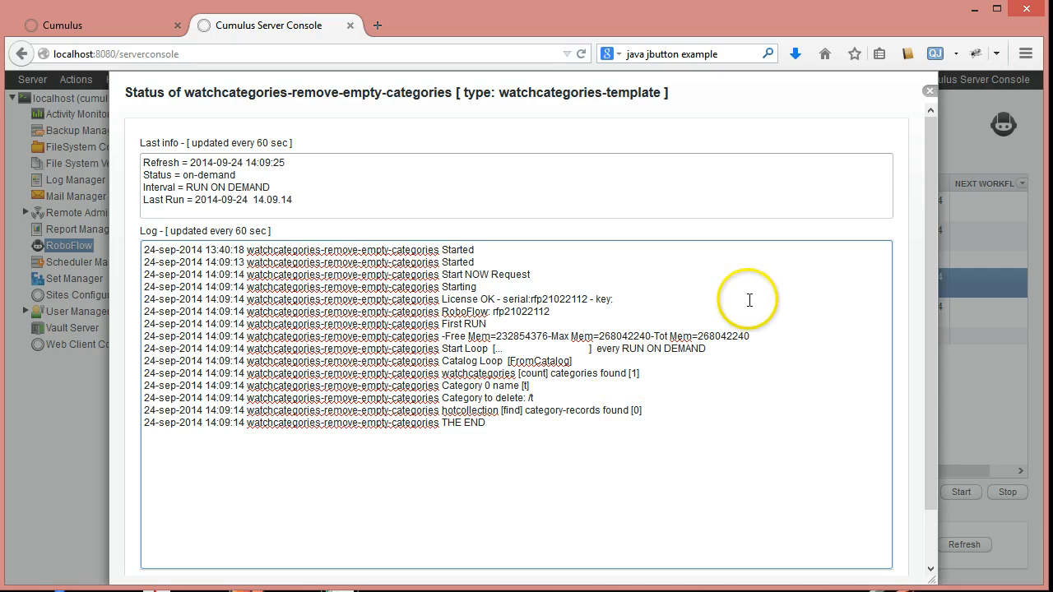
pyautogui.click(928, 93)
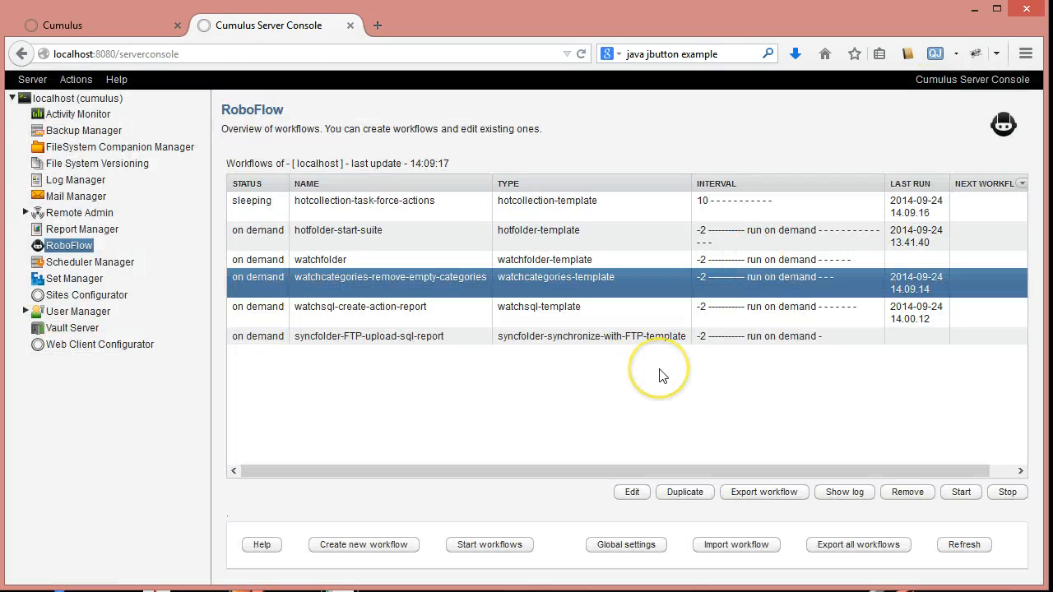
# - Open the settings of watchcategories-remove-empty-categories and examine its Category query and Record query parameters
pyautogui.doubleClick(400, 288)
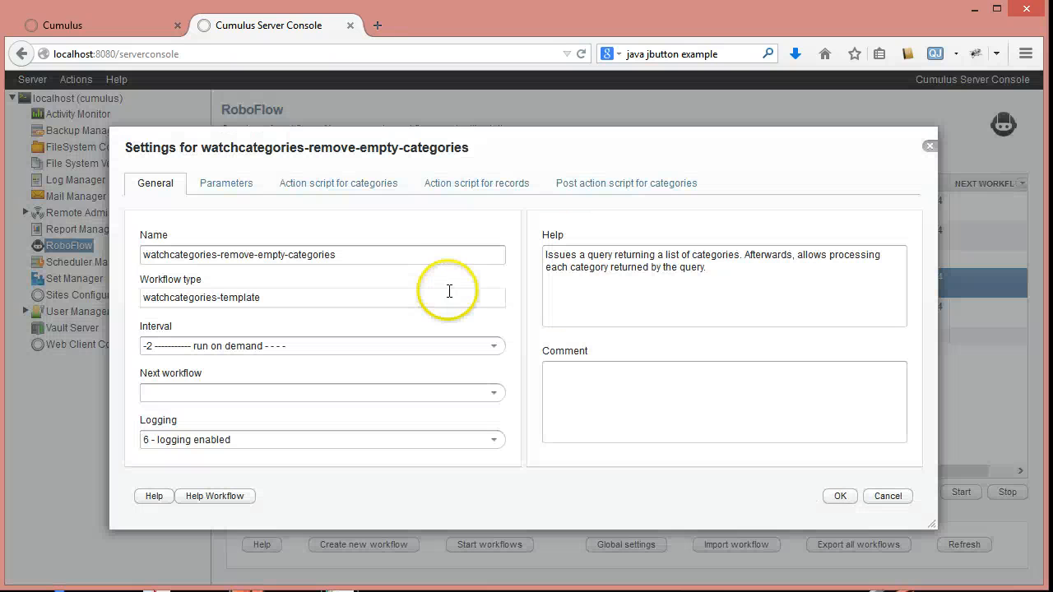
pyautogui.click(329, 185)
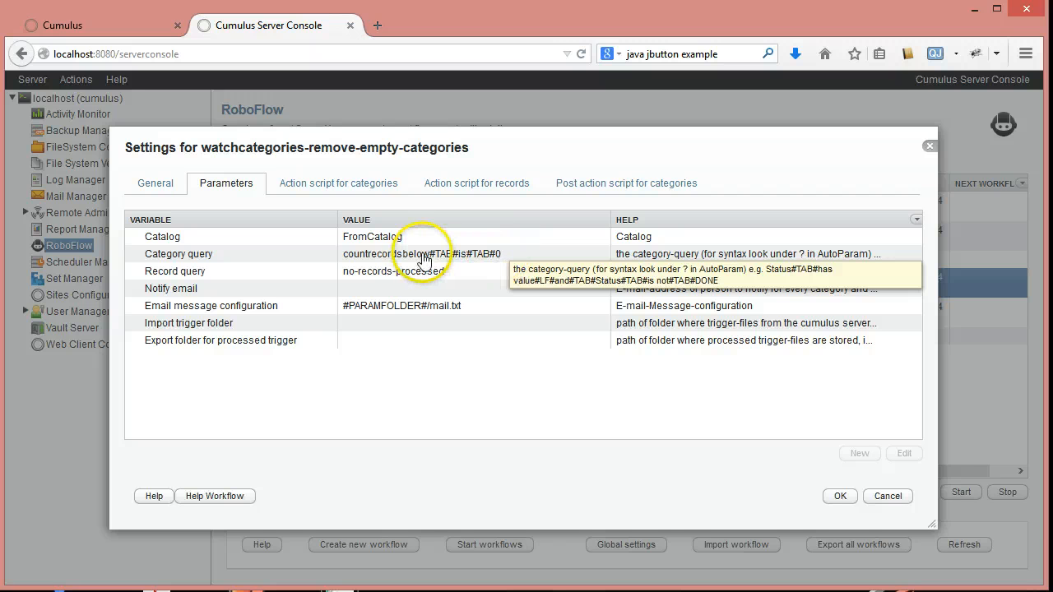
pyautogui.click(512, 258)
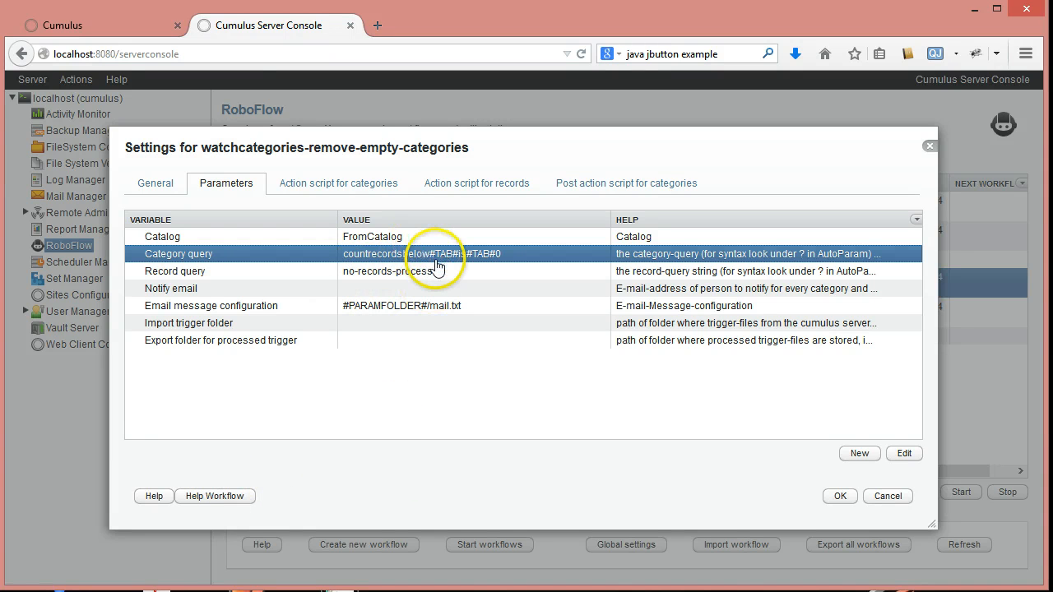
pyautogui.moveTo(438, 263)
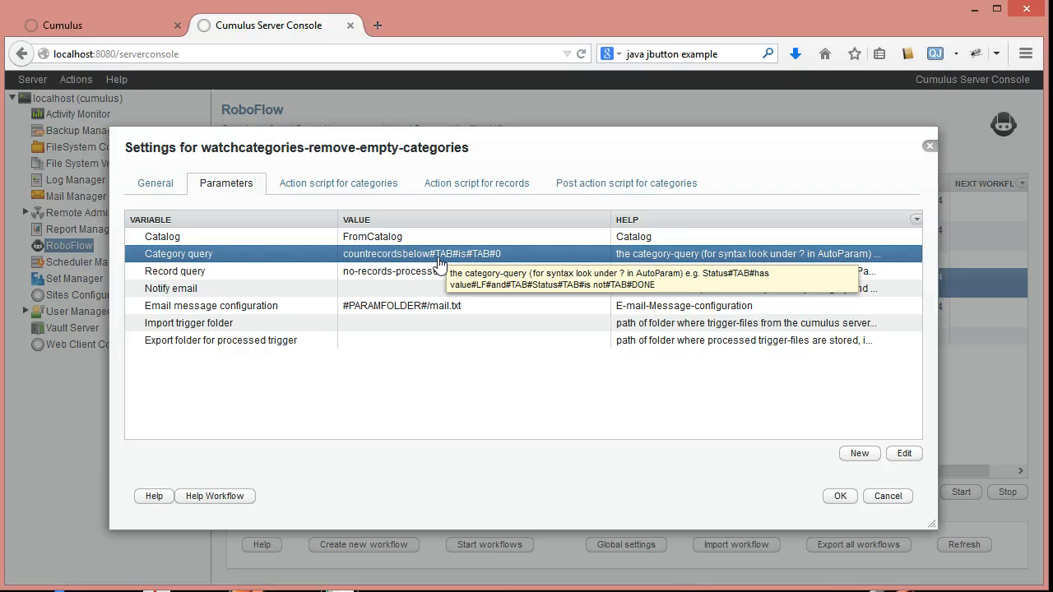
pyautogui.click(246, 274)
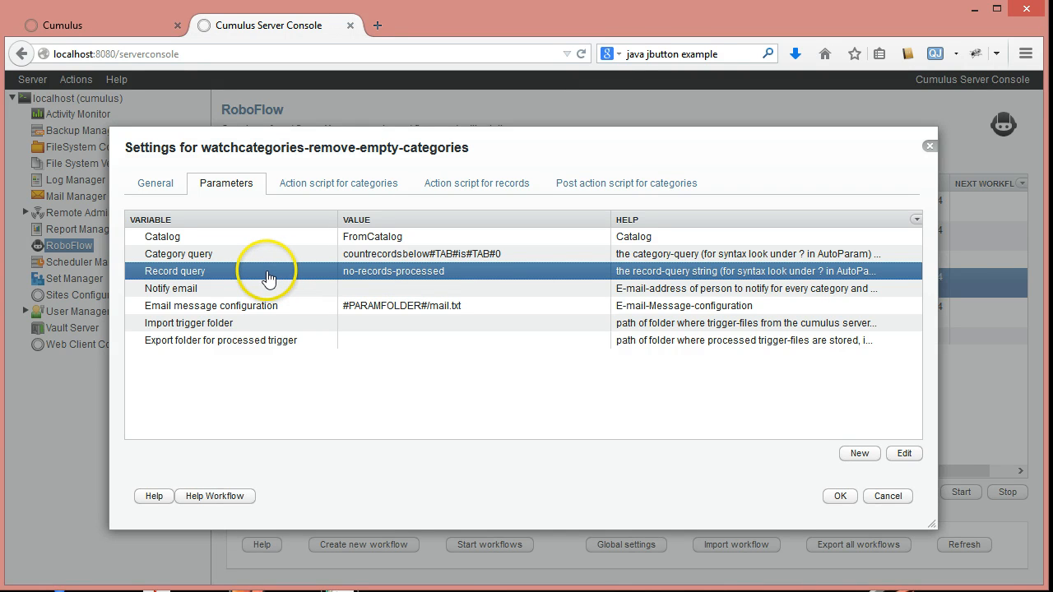
pyautogui.click(251, 276)
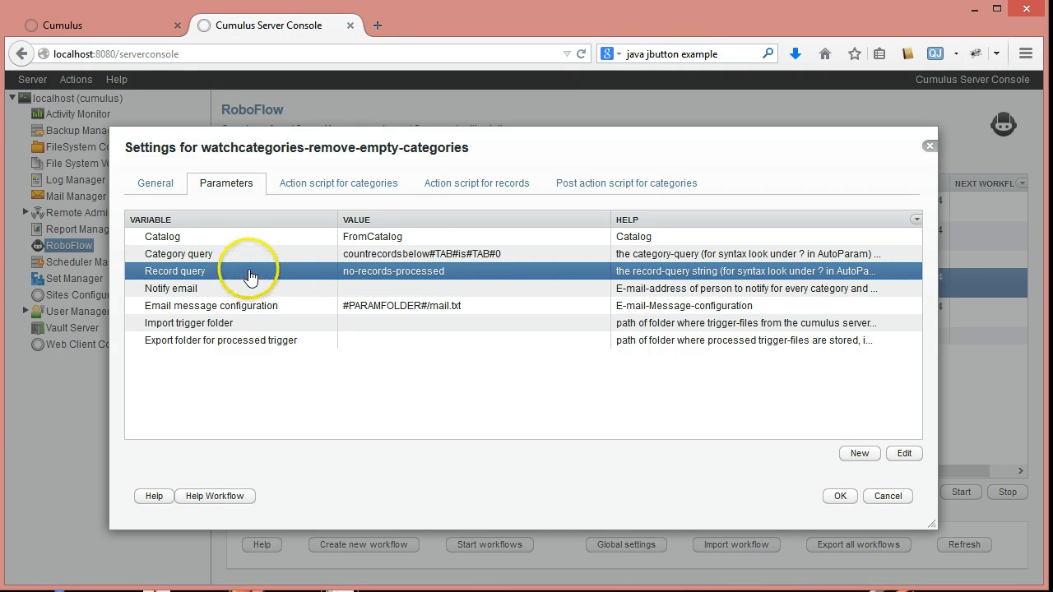
pyautogui.click(299, 279)
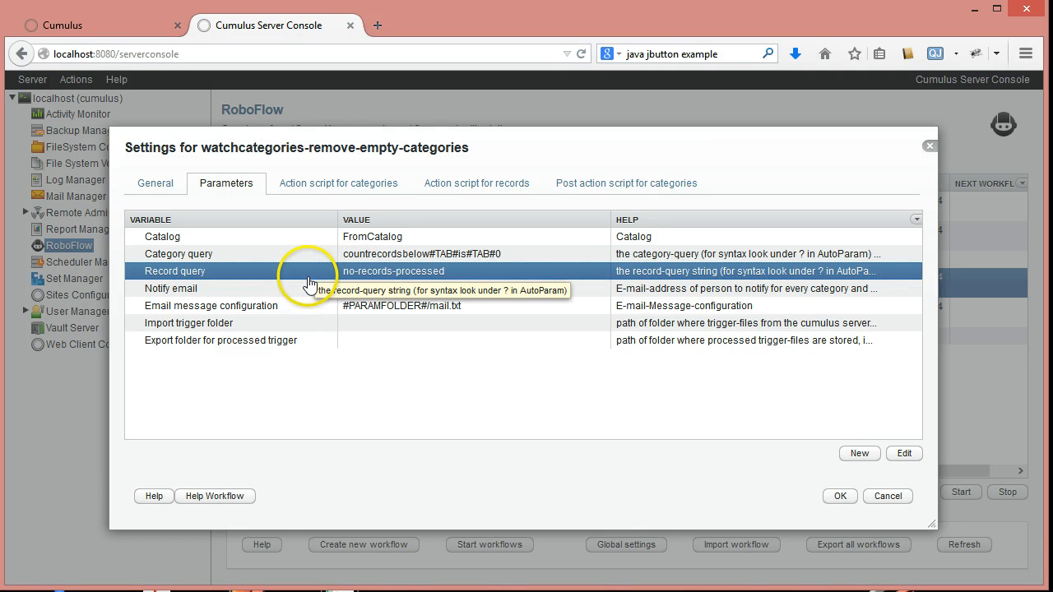
# - Review the workflow's action scripts for records and categories and its post action script, and close the settings without saving
pyautogui.click(455, 189)
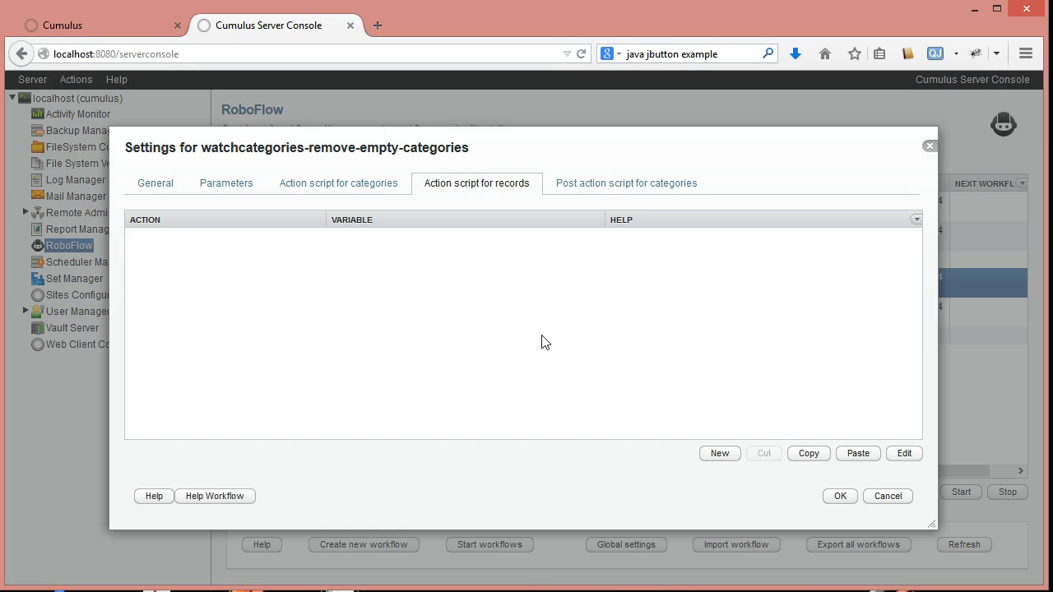
pyautogui.click(345, 185)
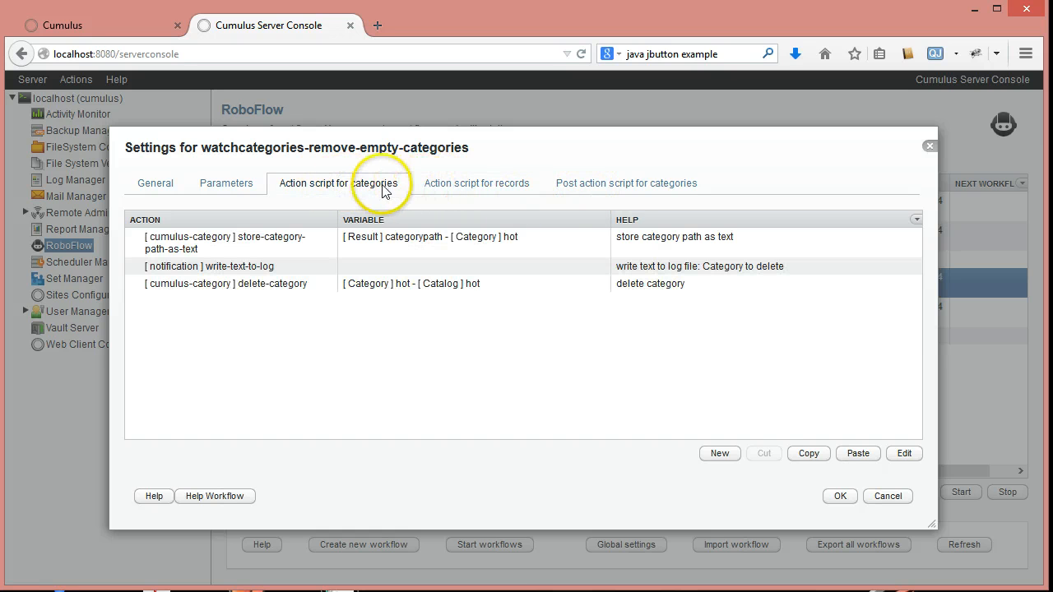
pyautogui.click(465, 184)
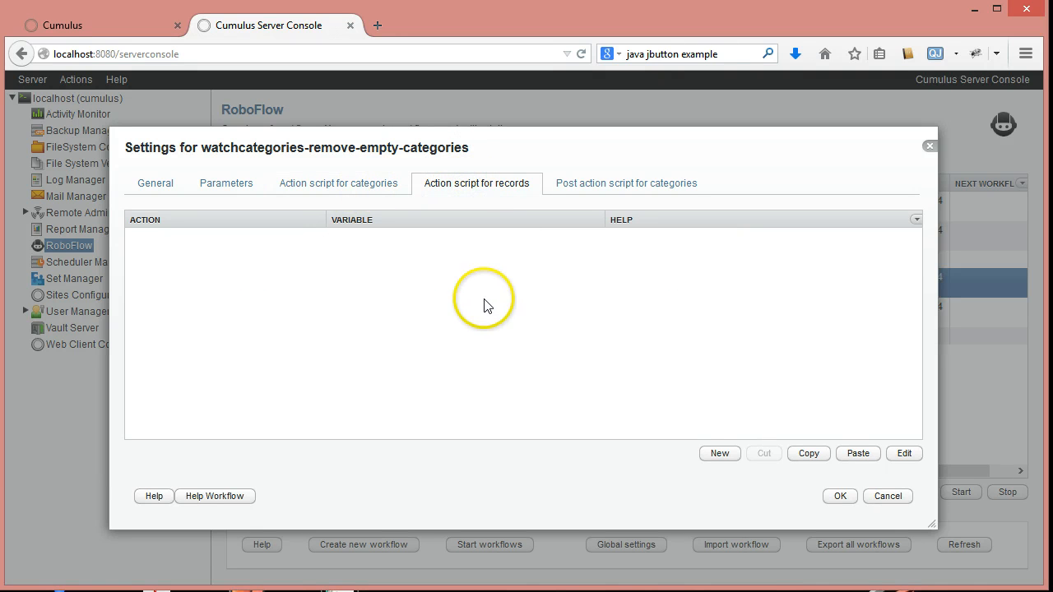
pyautogui.click(578, 187)
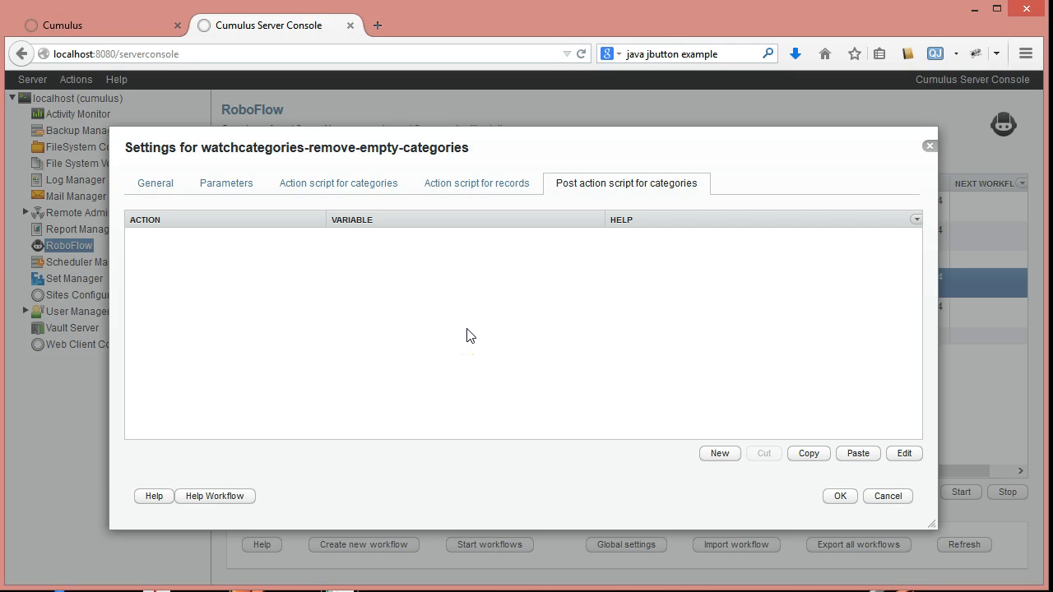
pyautogui.click(243, 184)
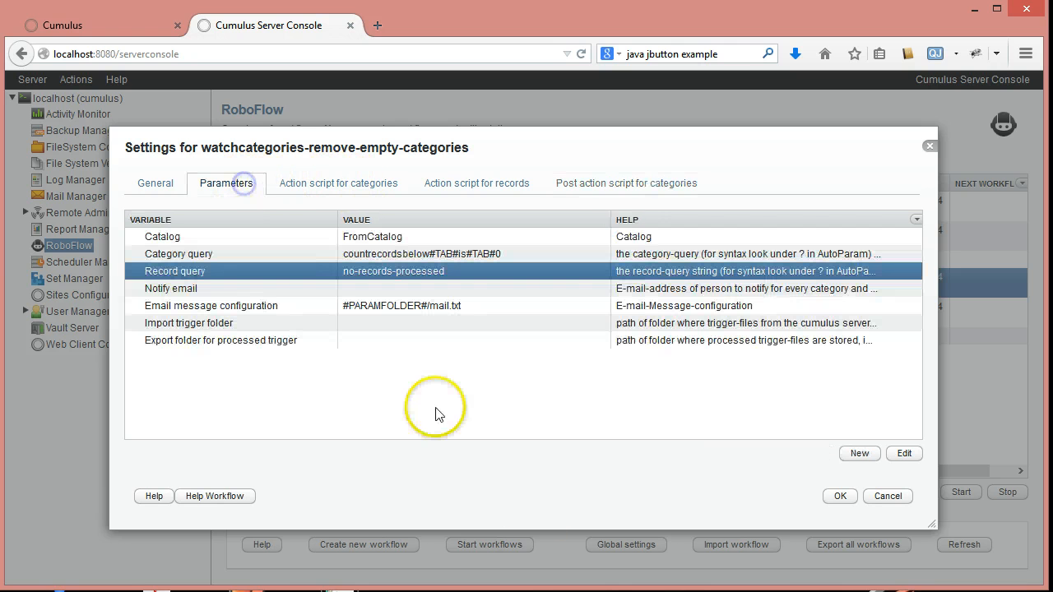
pyautogui.click(878, 496)
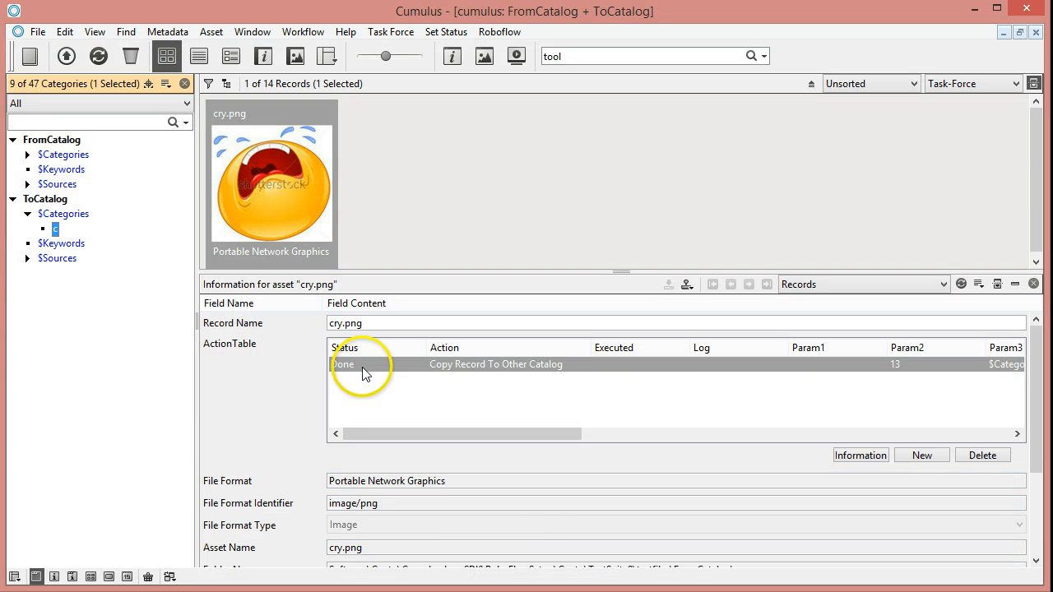
# - Switch to the Cumulus client, show all FromCatalog records and examine the Rename File, Create Category and Move File actions of blah.png
pyautogui.click(361, 366)
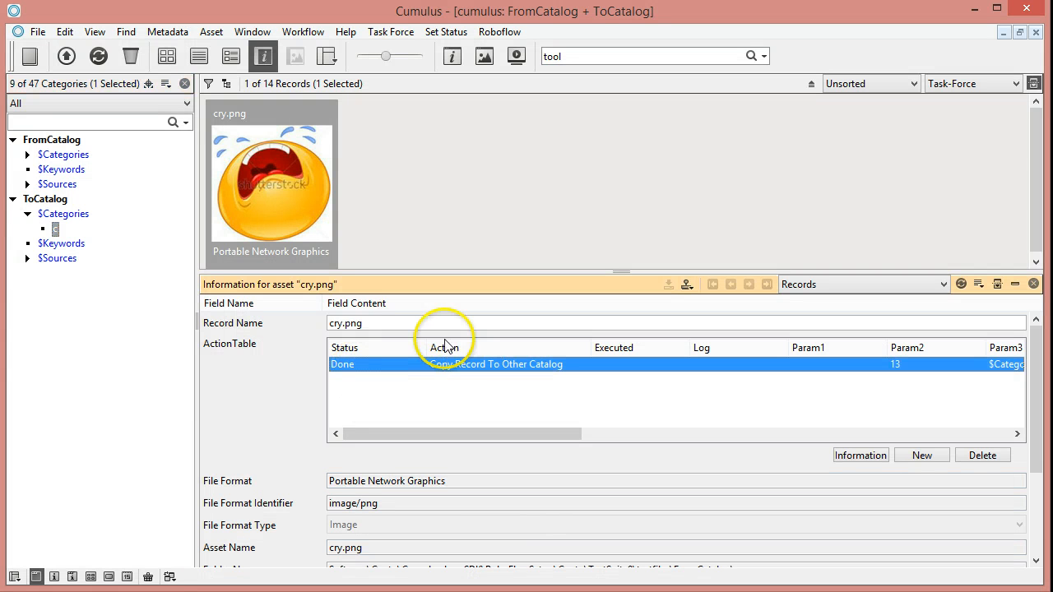
pyautogui.click(65, 145)
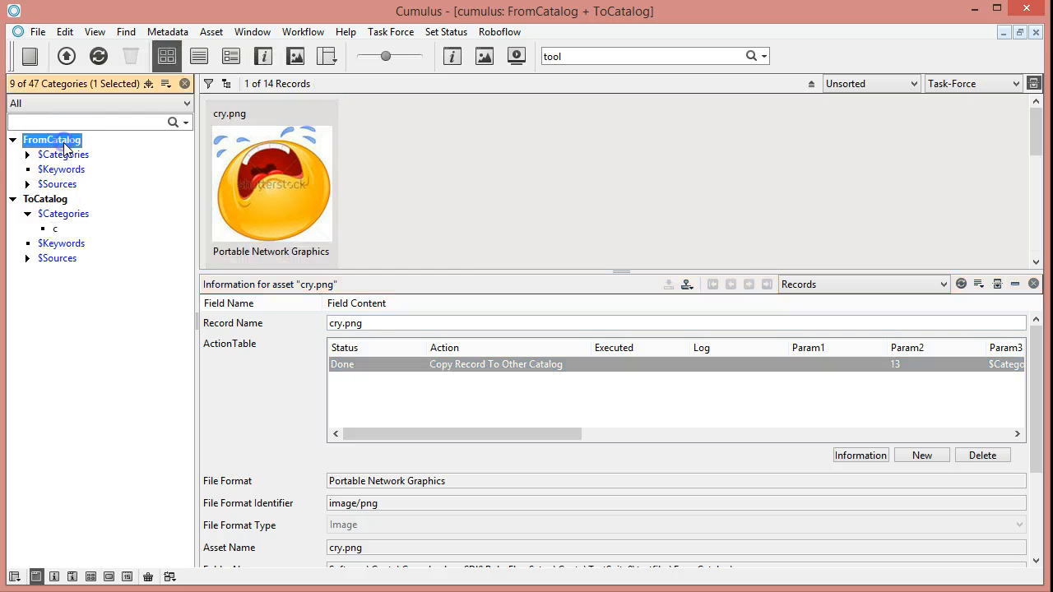
pyautogui.click(267, 203)
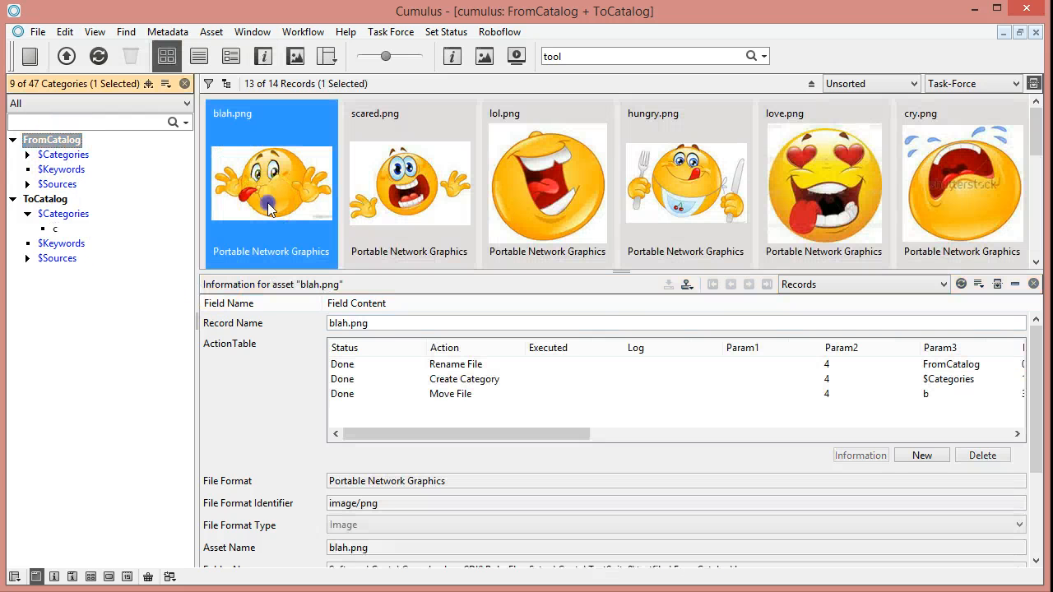
pyautogui.click(438, 365)
pyautogui.click(439, 379)
pyautogui.click(442, 394)
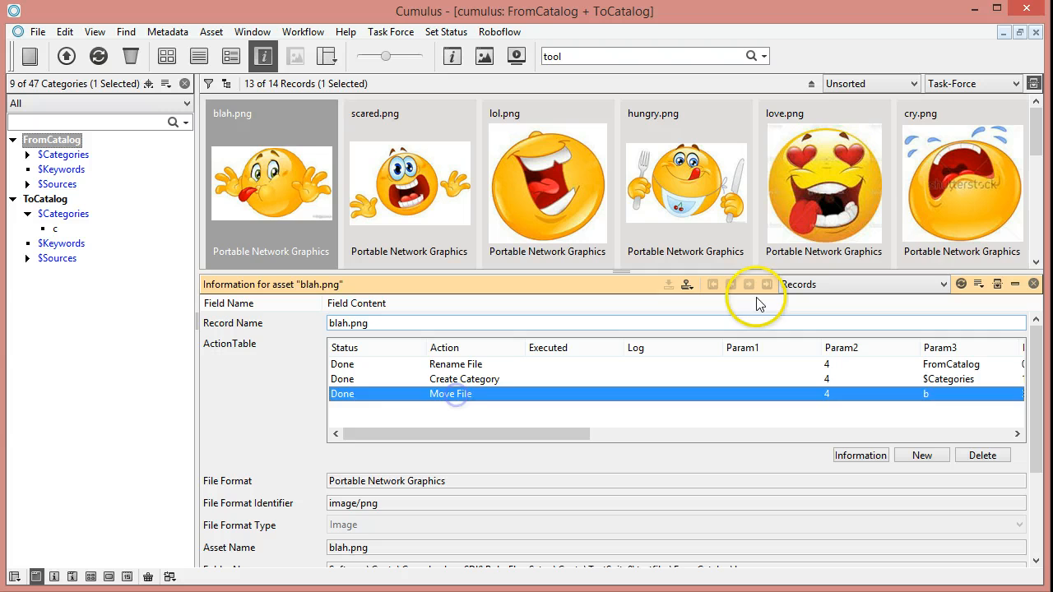
# - Compare the ActionTable entries of the cry.png and blah.png records
pyautogui.click(924, 219)
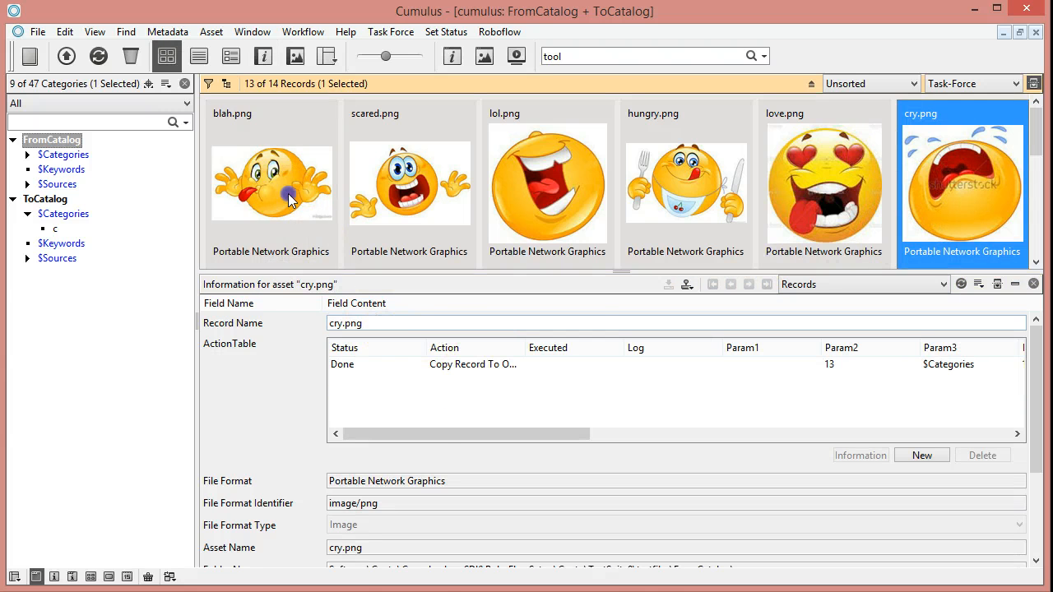
pyautogui.click(288, 200)
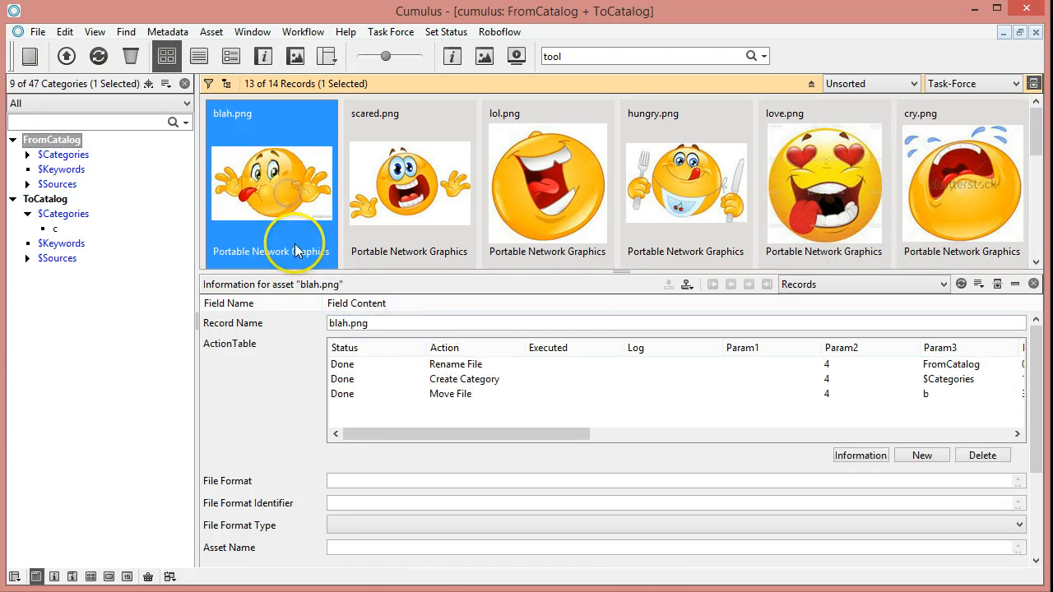
pyautogui.click(942, 213)
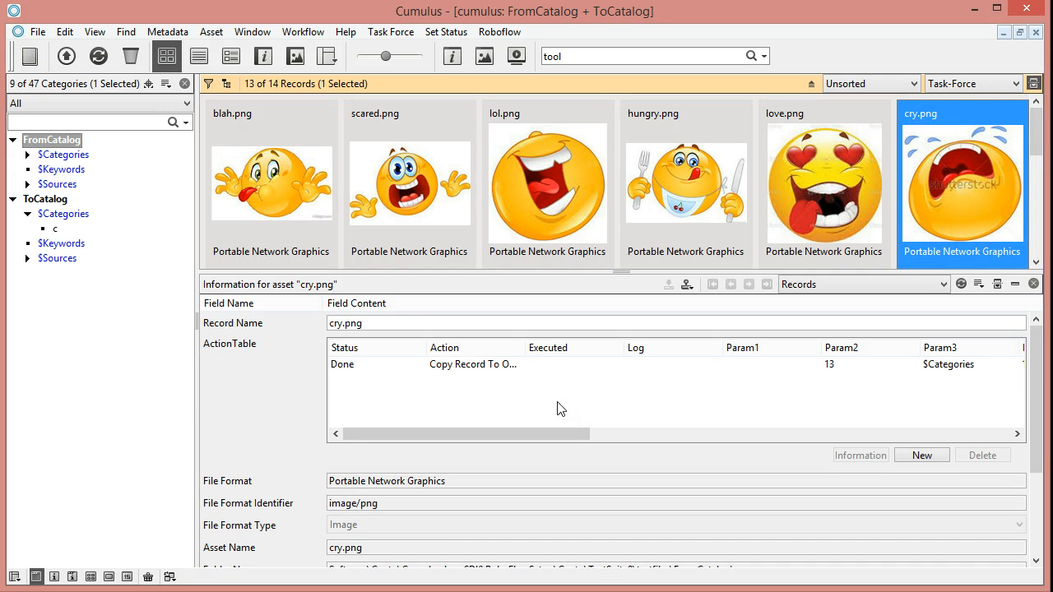
pyautogui.click(229, 345)
# - Switch to the server console and examine the SQL query, database connection string and JDBC driver class parameters of the watchsql-create-action-report workflow
pyautogui.click(5, 577)
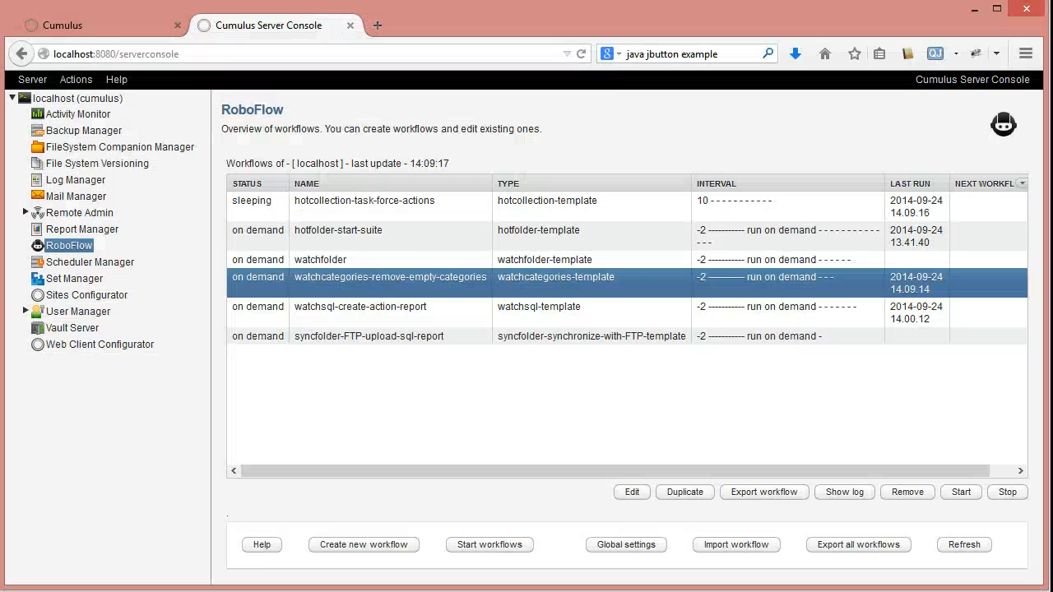
pyautogui.click(343, 317)
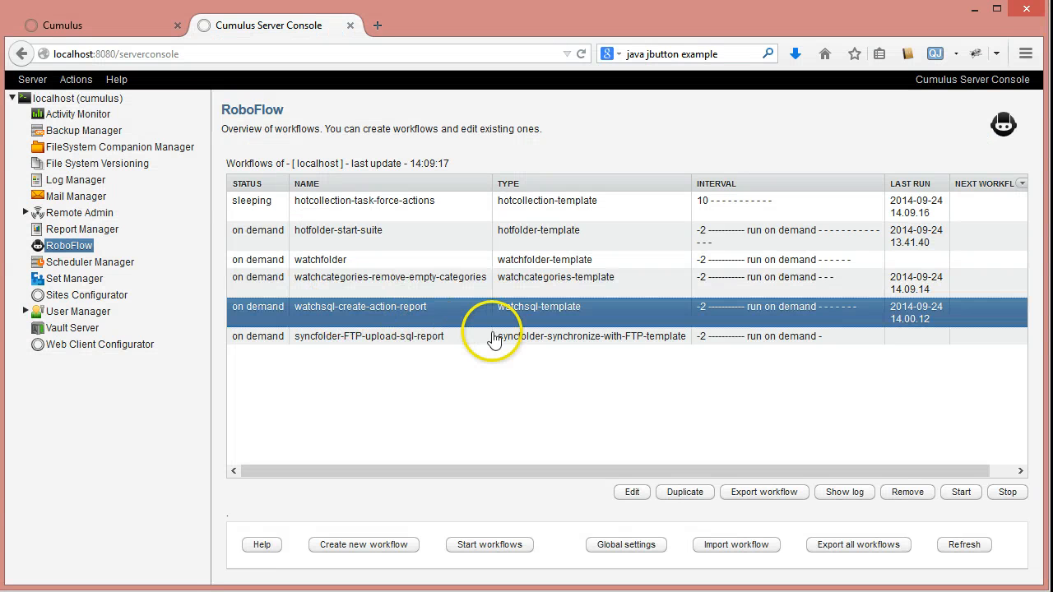
pyautogui.doubleClick(431, 309)
pyautogui.click(209, 184)
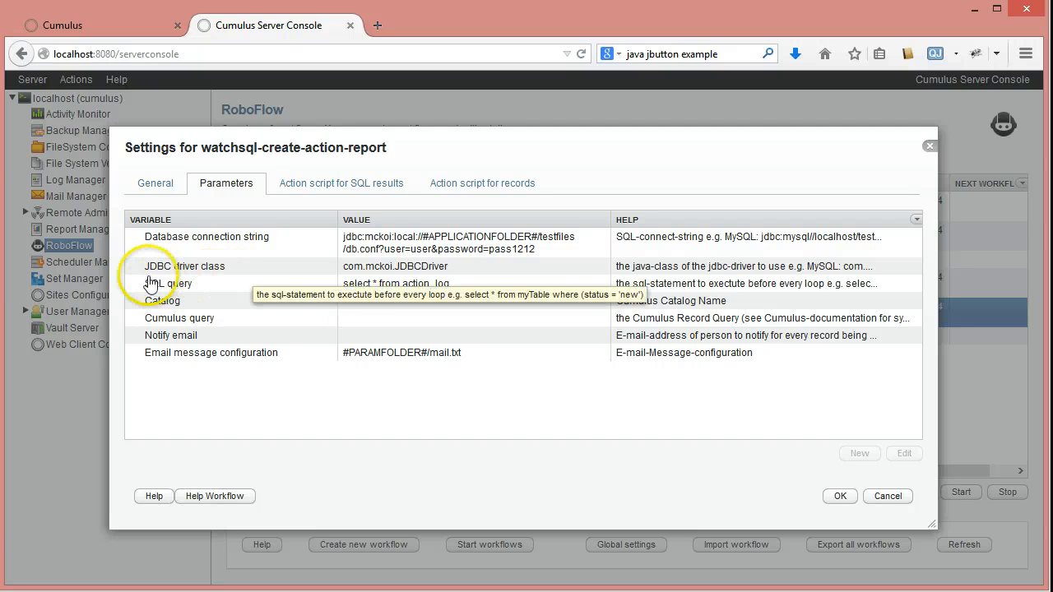
pyautogui.click(374, 283)
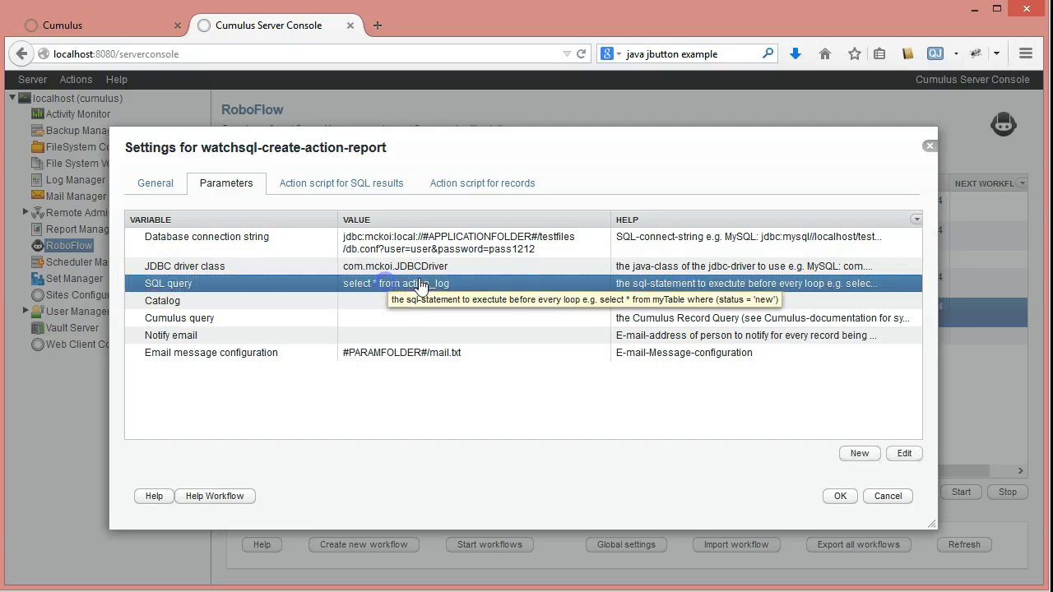
pyautogui.click(284, 240)
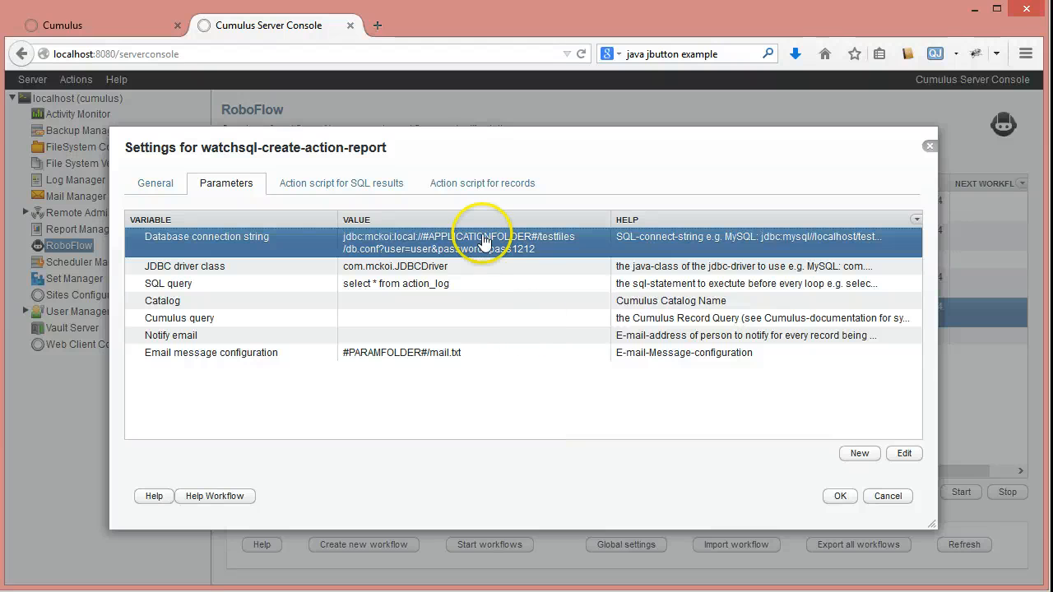
pyautogui.moveTo(419, 245)
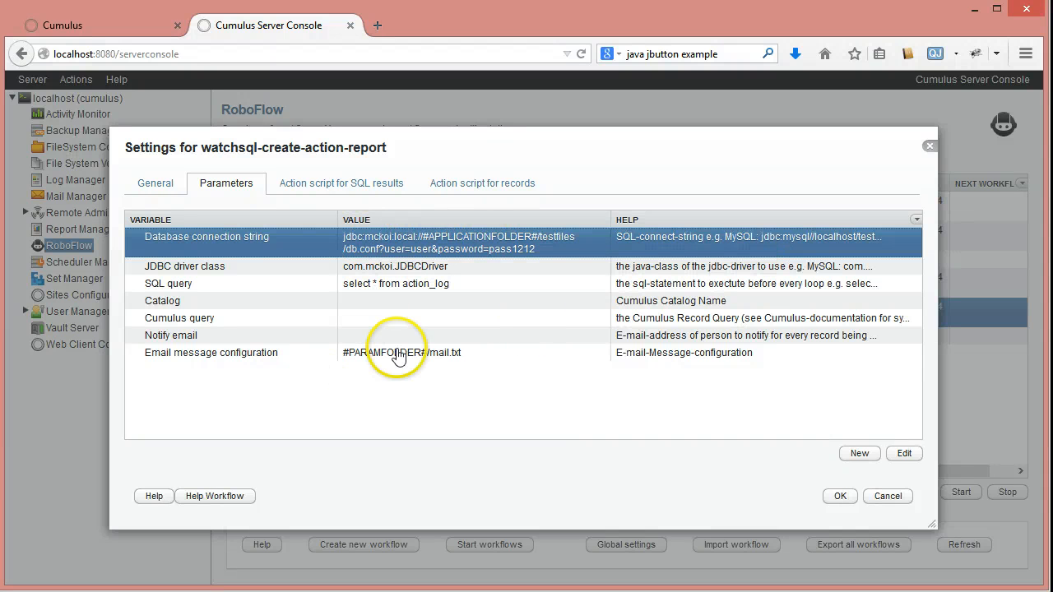
pyautogui.click(184, 273)
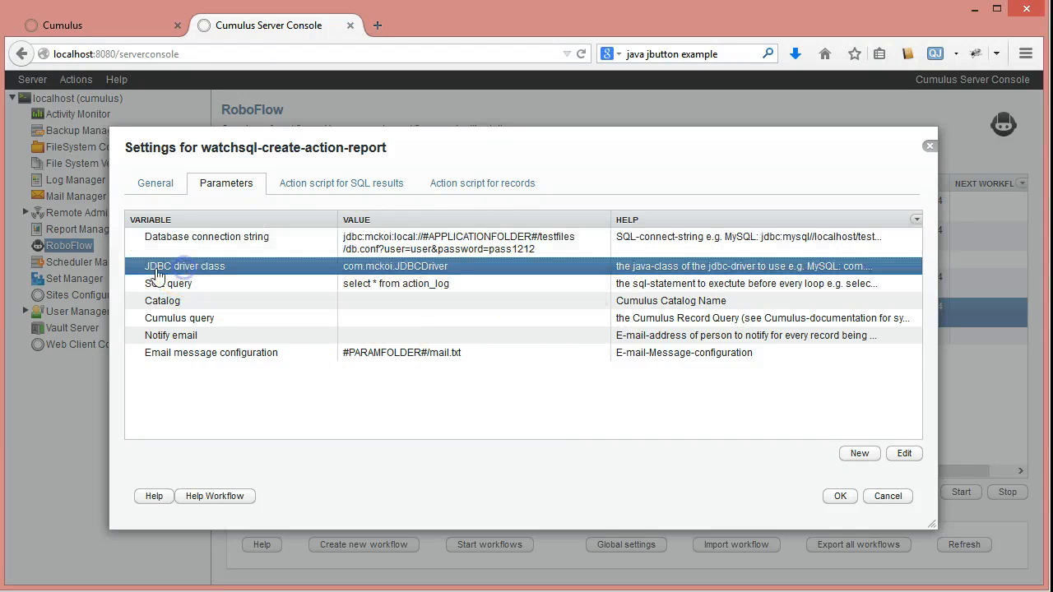
# - Examine the SQL query, Catalog and Cumulus query parameters of the watchsql-create-action-report workflow
pyautogui.click(465, 284)
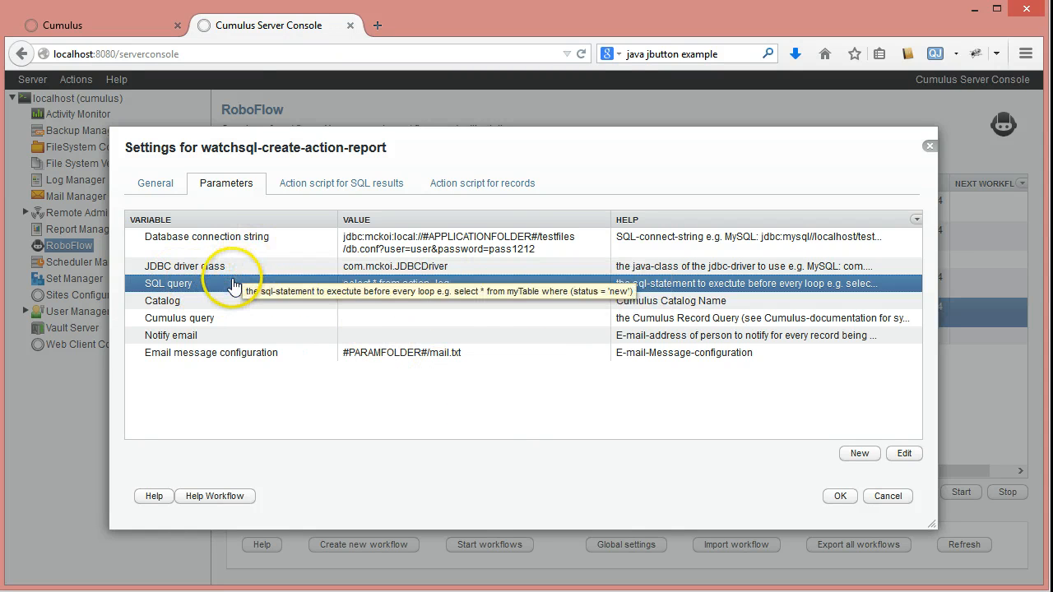
pyautogui.click(188, 304)
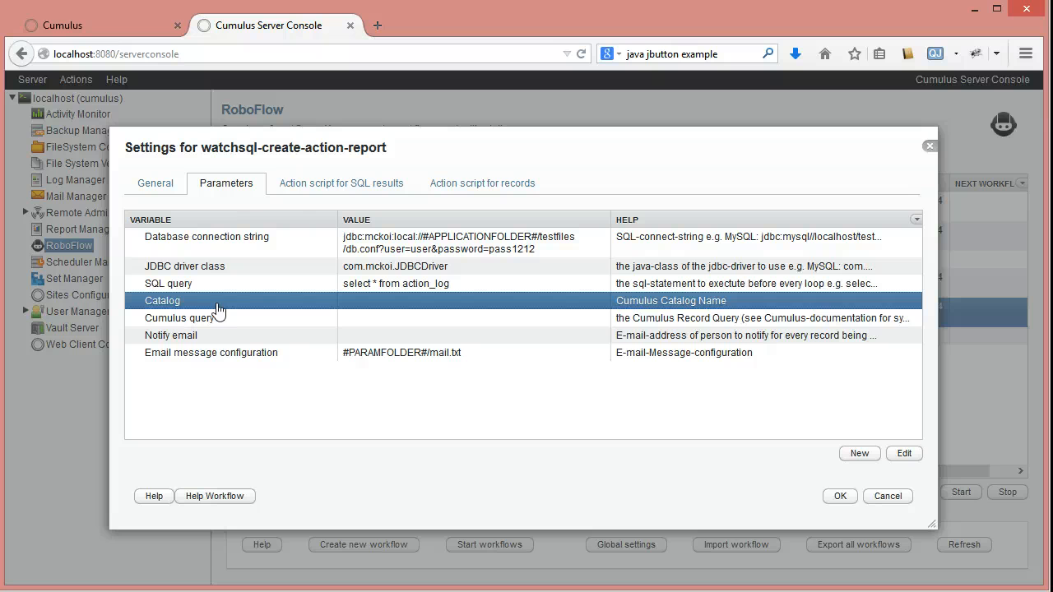
pyautogui.click(226, 322)
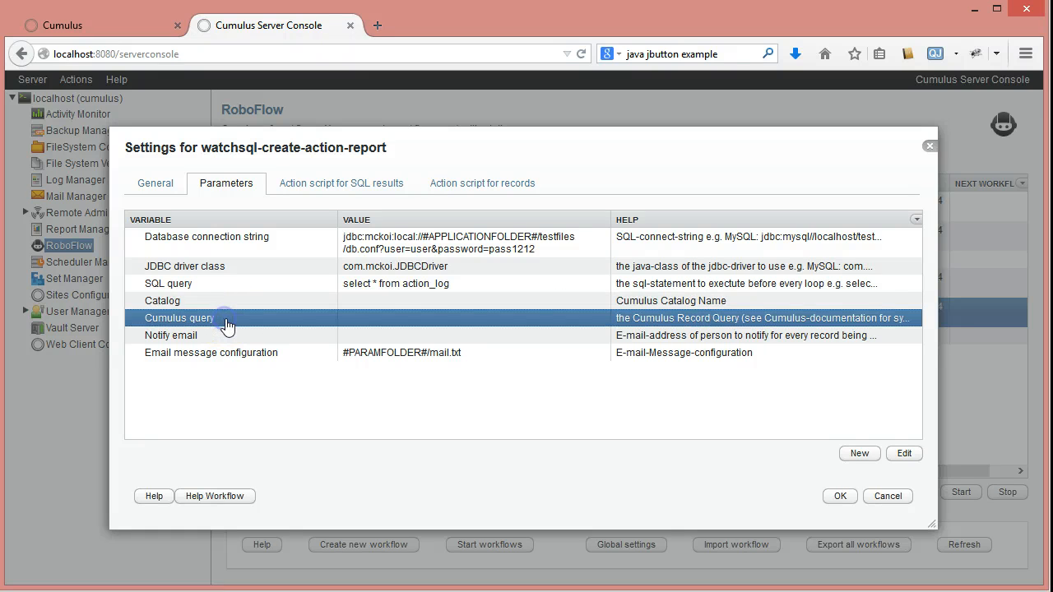
pyautogui.click(395, 290)
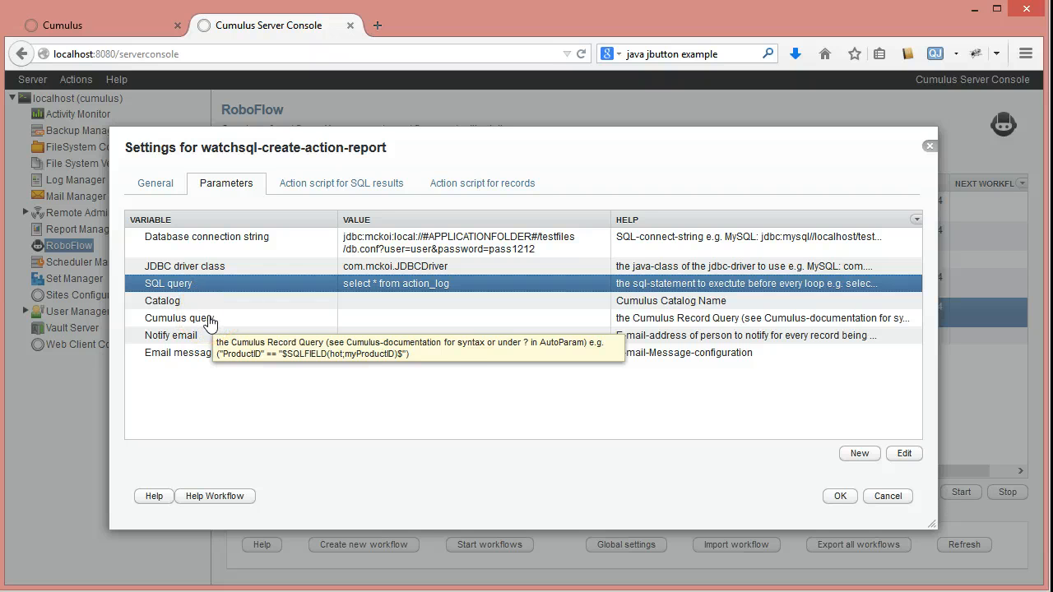
pyautogui.click(362, 301)
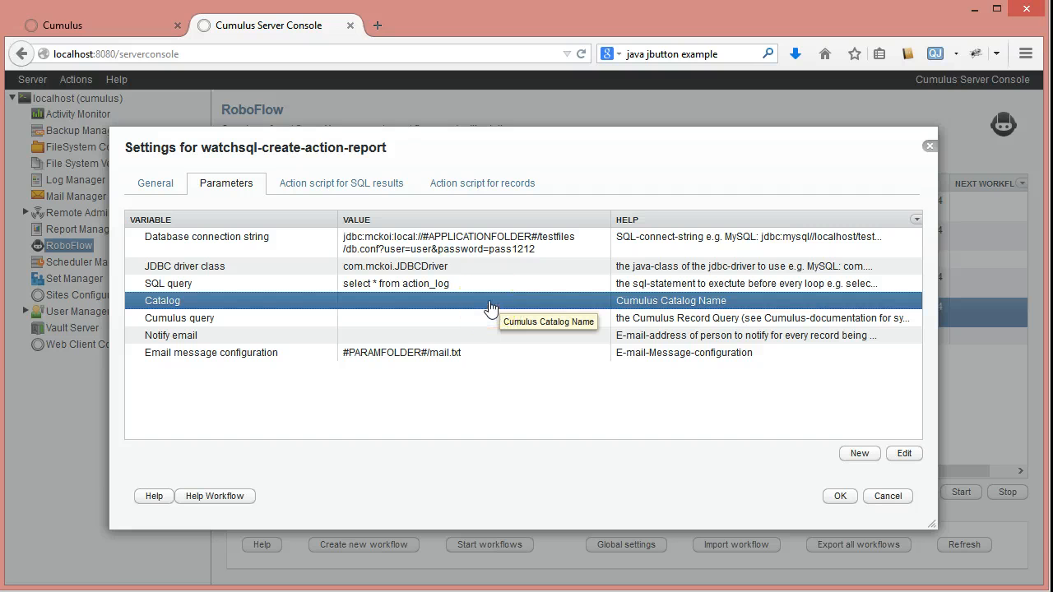
# - Examine the store-path-as-folder action in the SQL results script and the sql-export folder in the file explorer, leaving the action unchanged
pyautogui.click(306, 189)
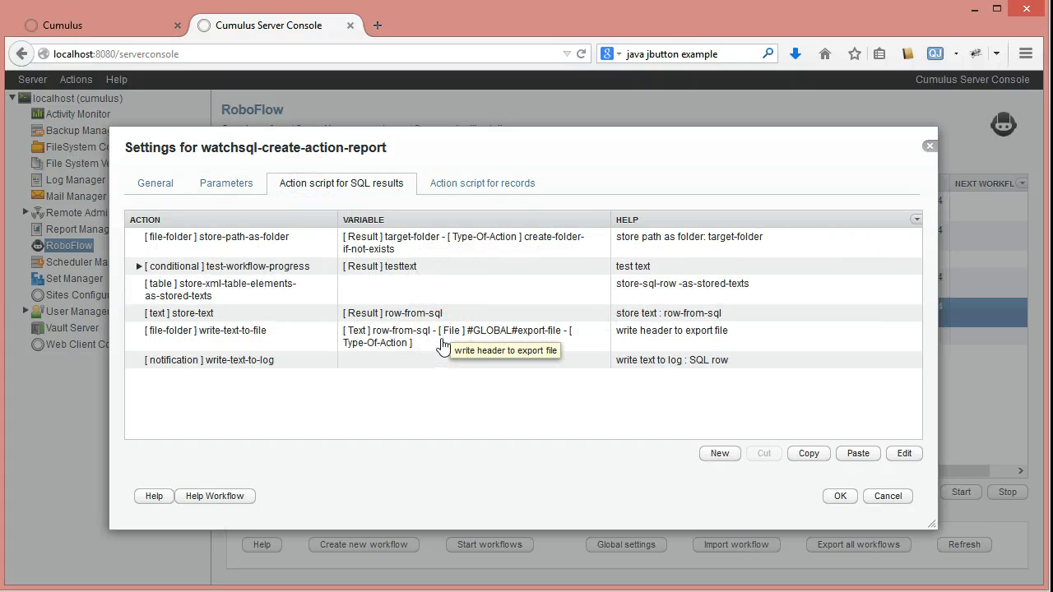
pyautogui.click(243, 240)
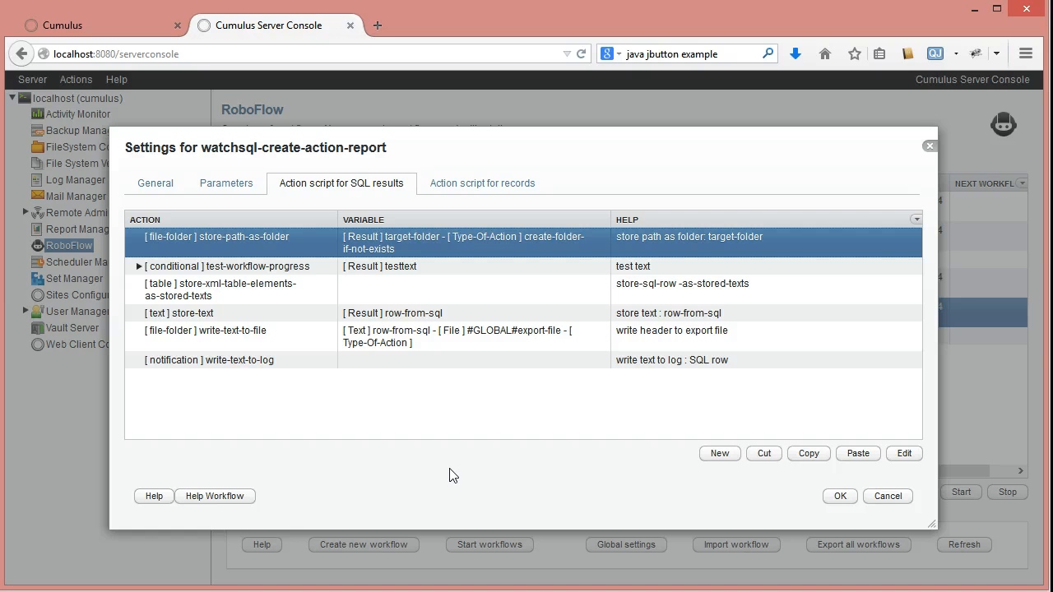
pyautogui.doubleClick(368, 237)
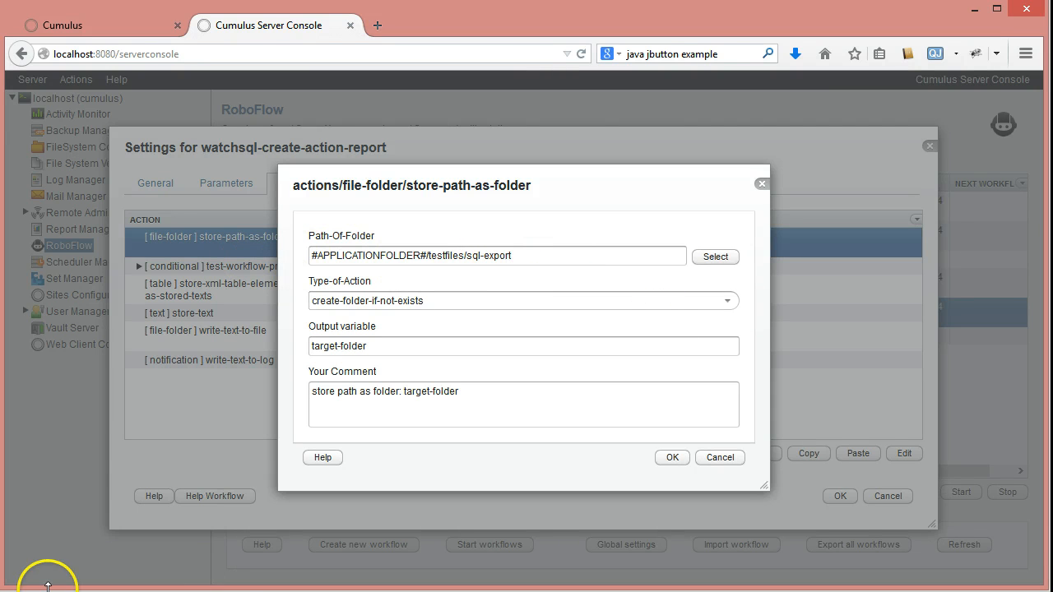
pyautogui.click(123, 591)
pyautogui.click(183, 552)
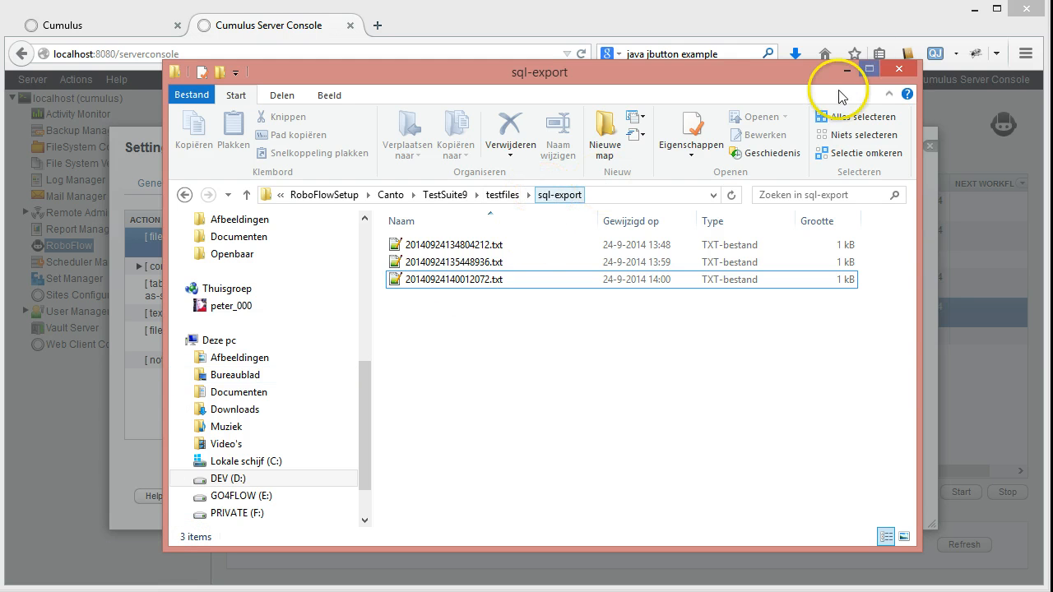
pyautogui.click(848, 68)
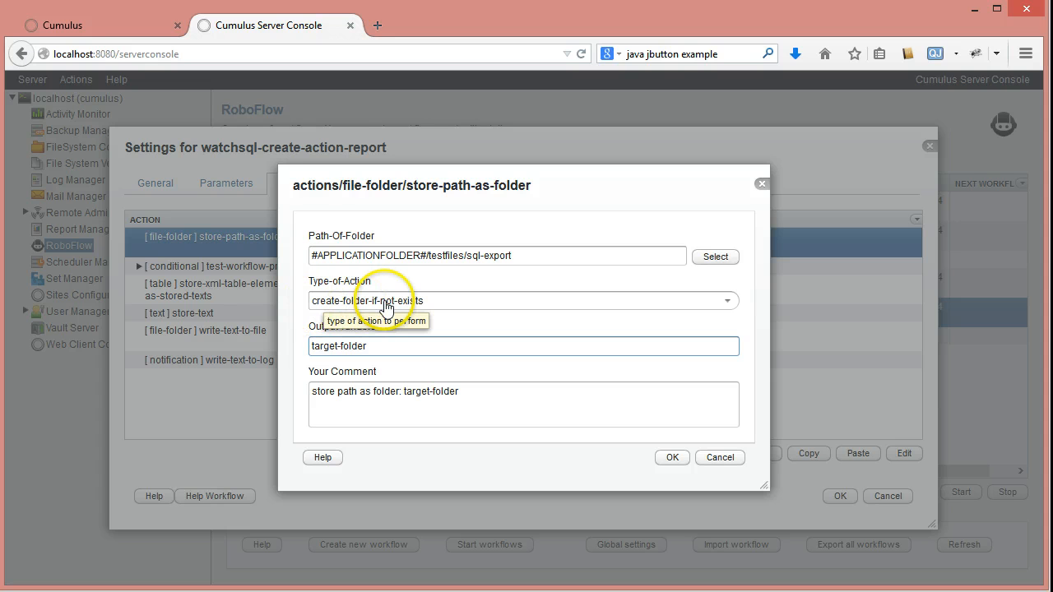
pyautogui.click(718, 465)
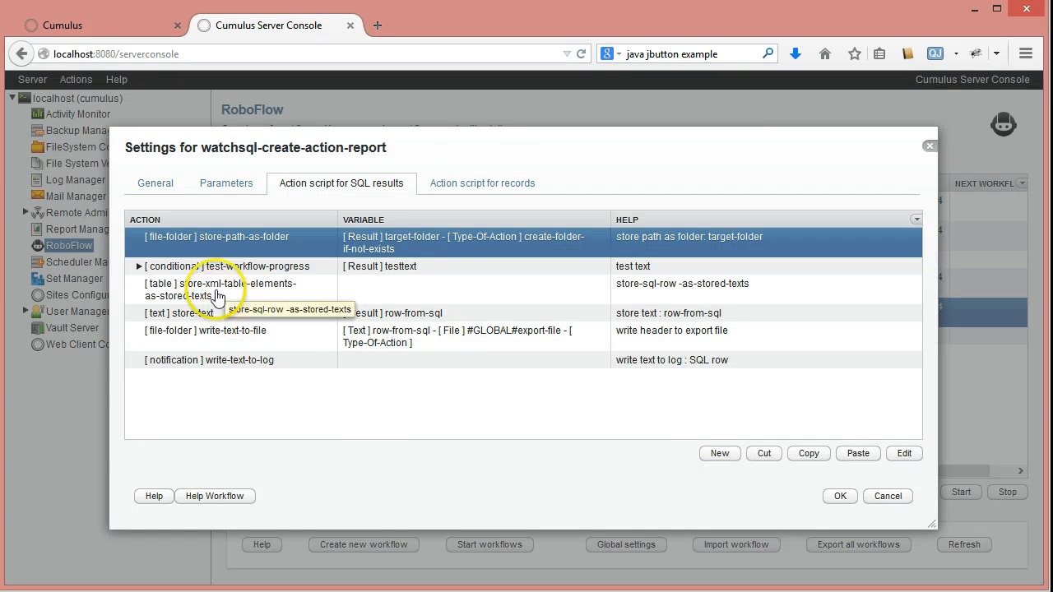
# - Expand the test-workflow-progress condition and inspect the output variable of its store-path-as-file action without saving changes
pyautogui.click(139, 266)
pyautogui.click(271, 288)
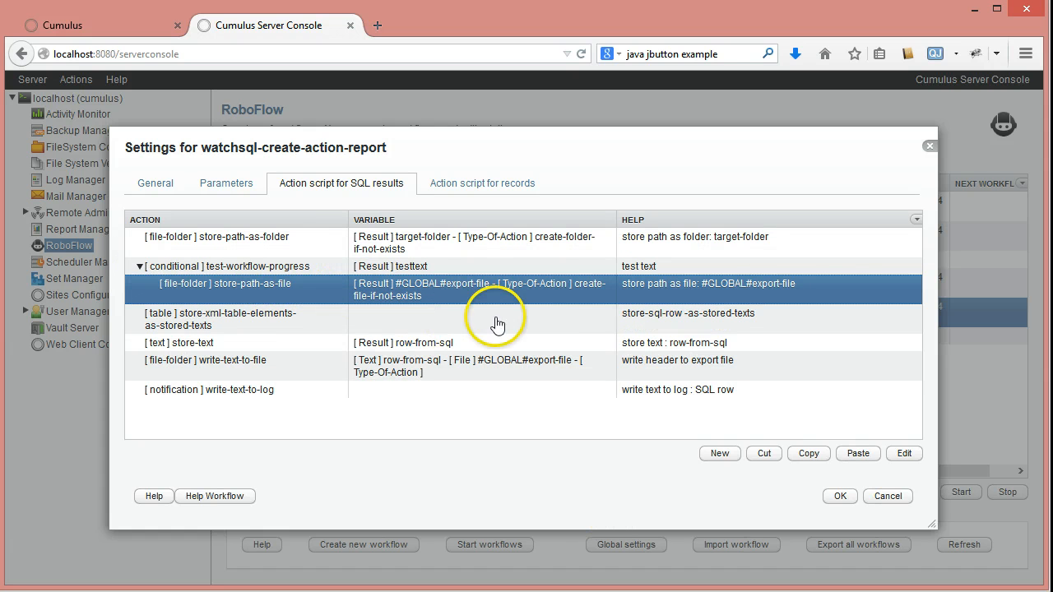
pyautogui.doubleClick(456, 284)
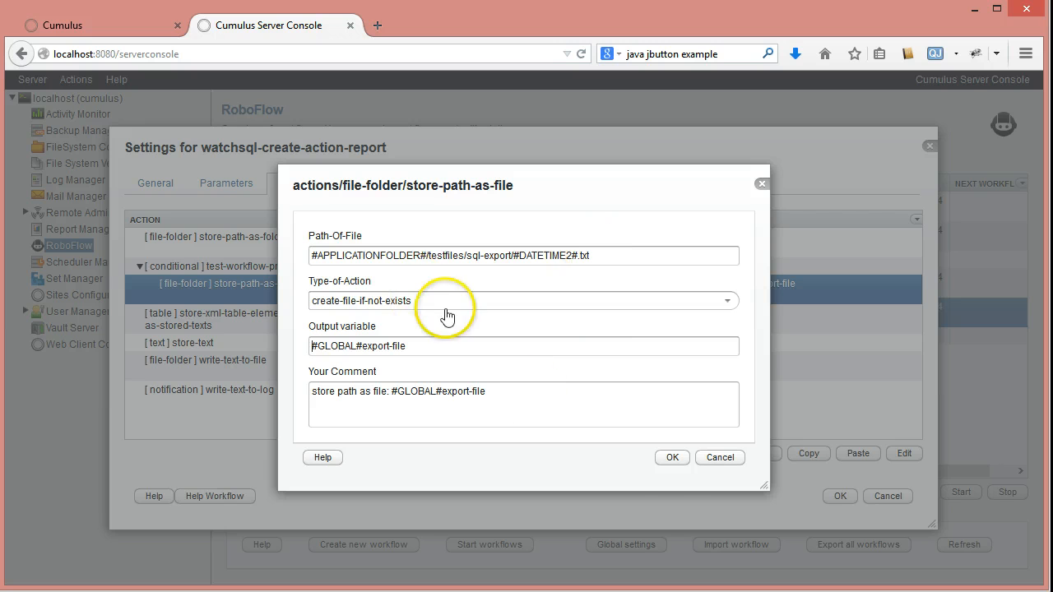
pyautogui.click(322, 345)
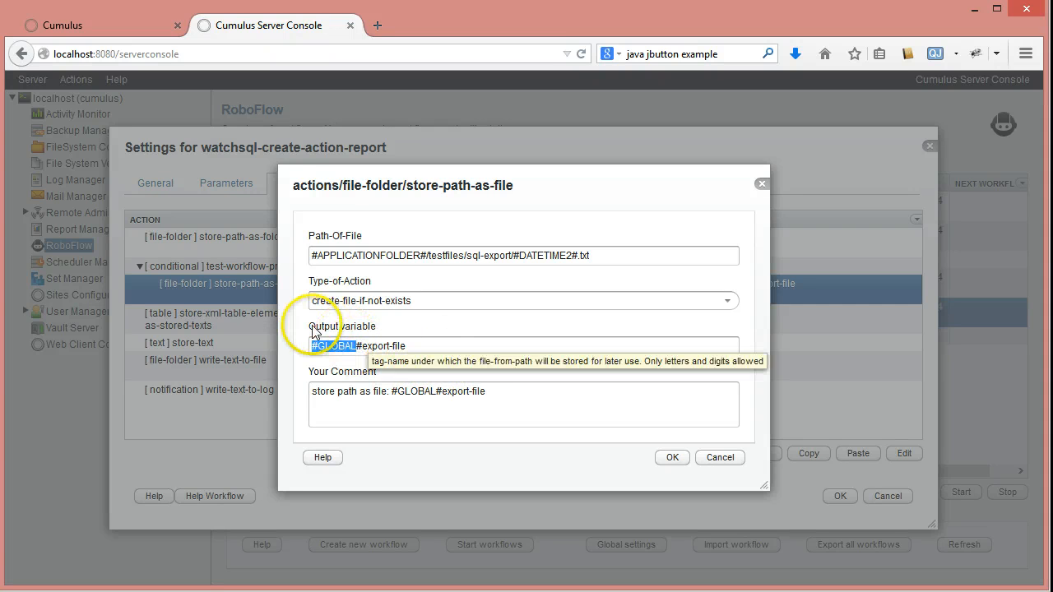
pyautogui.click(359, 344)
pyautogui.moveTo(408, 347); pyautogui.dragTo(260, 329)
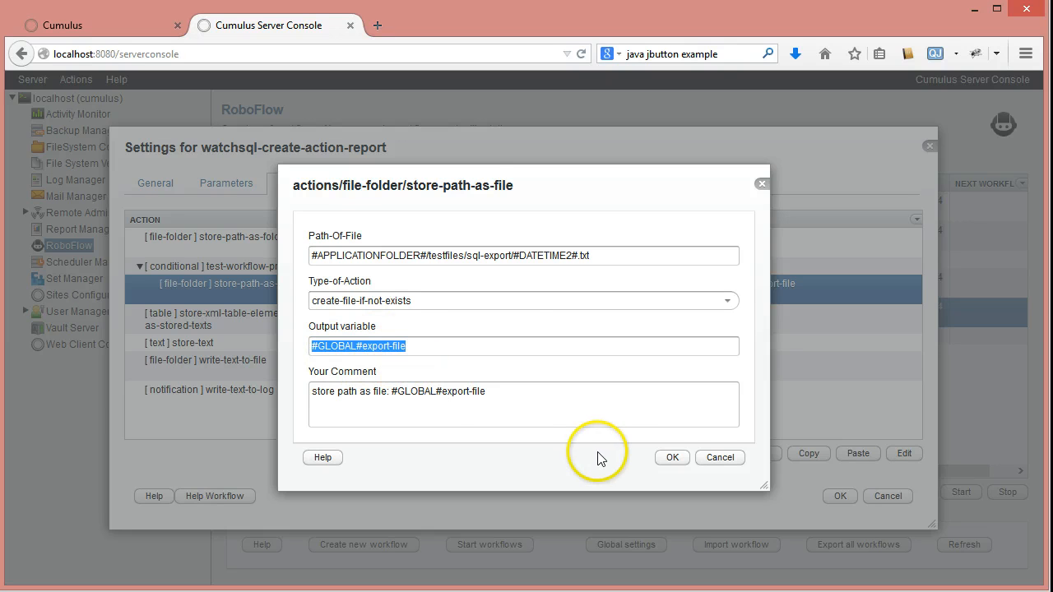
pyautogui.click(720, 459)
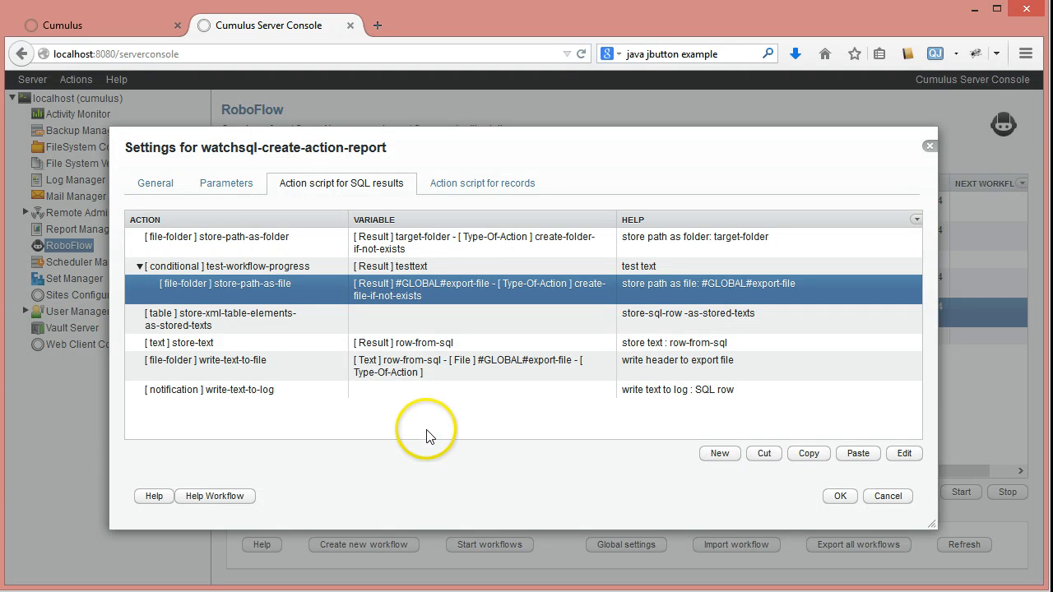
# - Point out the store-xml-table-elements-as-stored-texts action in the script for SQL results
pyautogui.click(261, 319)
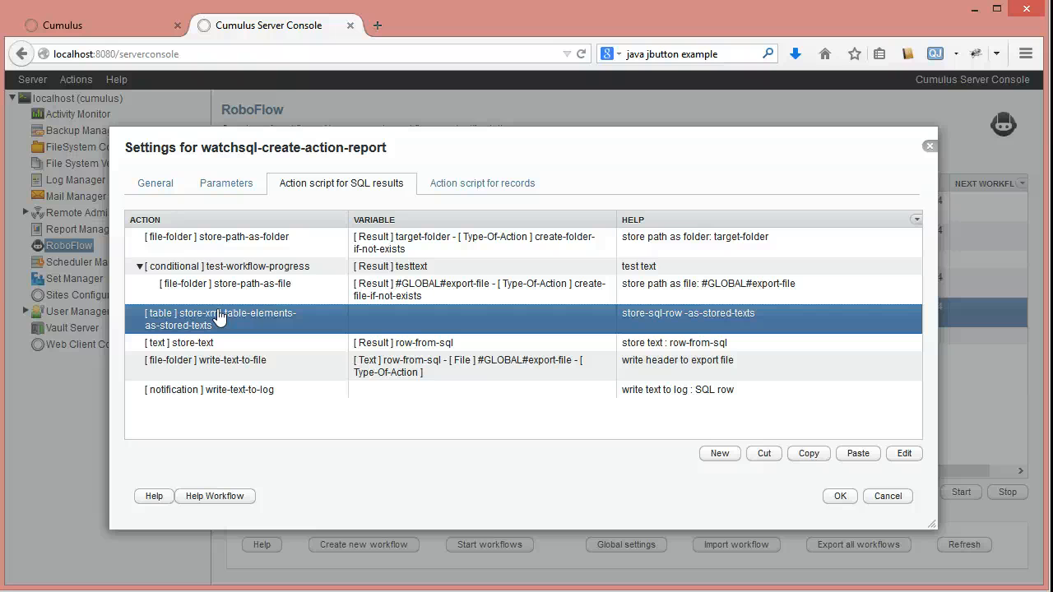
pyautogui.click(194, 319)
pyautogui.click(198, 323)
pyautogui.click(194, 319)
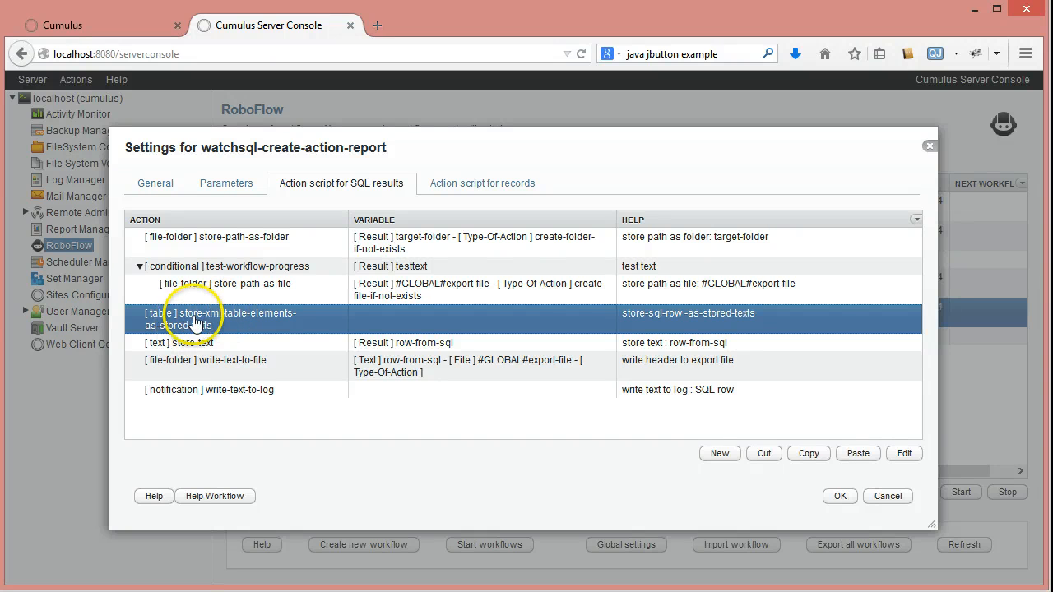
# - Copy the database connection string from the workflow's parameters and leave that parameter unchanged
pyautogui.click(237, 184)
pyautogui.click(207, 283)
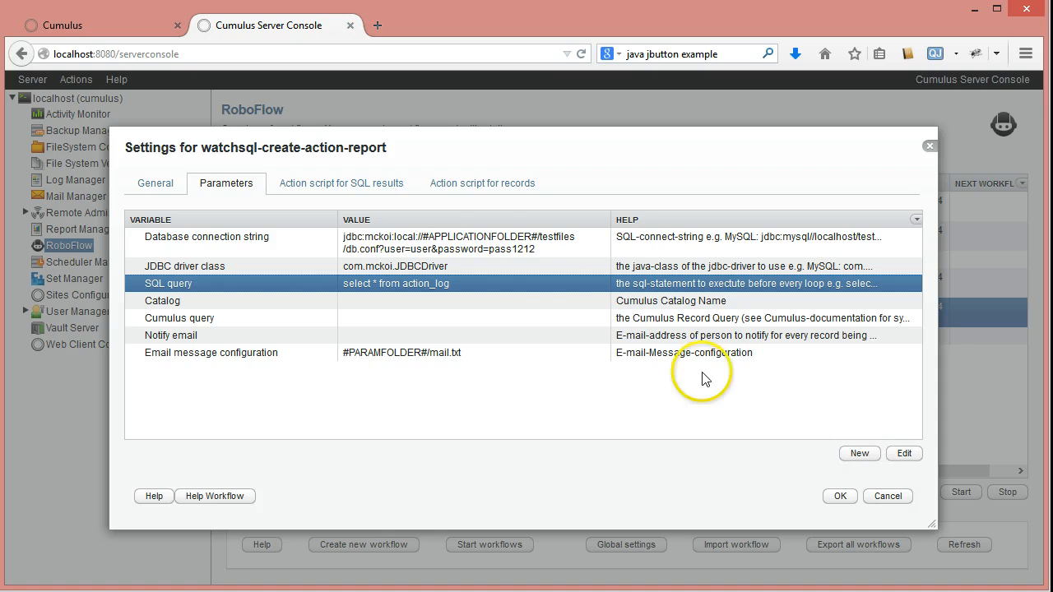
pyautogui.doubleClick(559, 246)
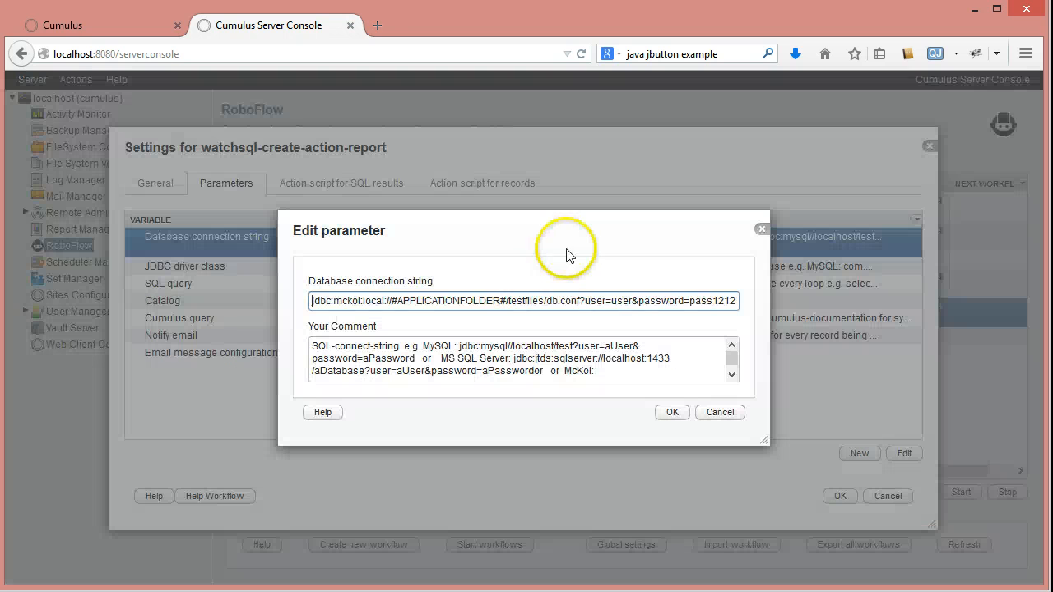
pyautogui.tripleClick(524, 308)
pyautogui.hotkey('ctrl', 'c')
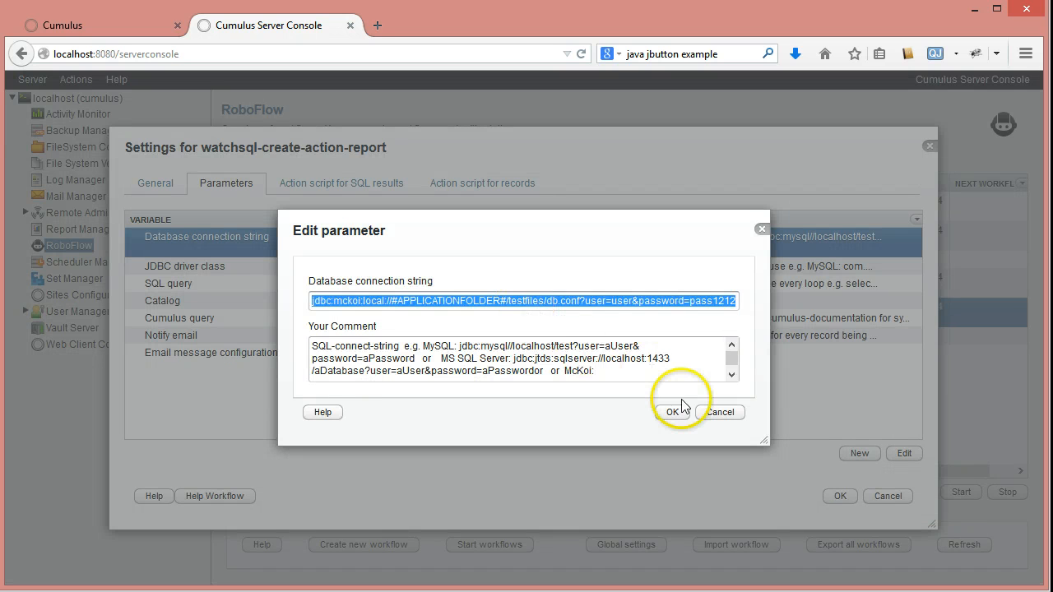
pyautogui.click(707, 415)
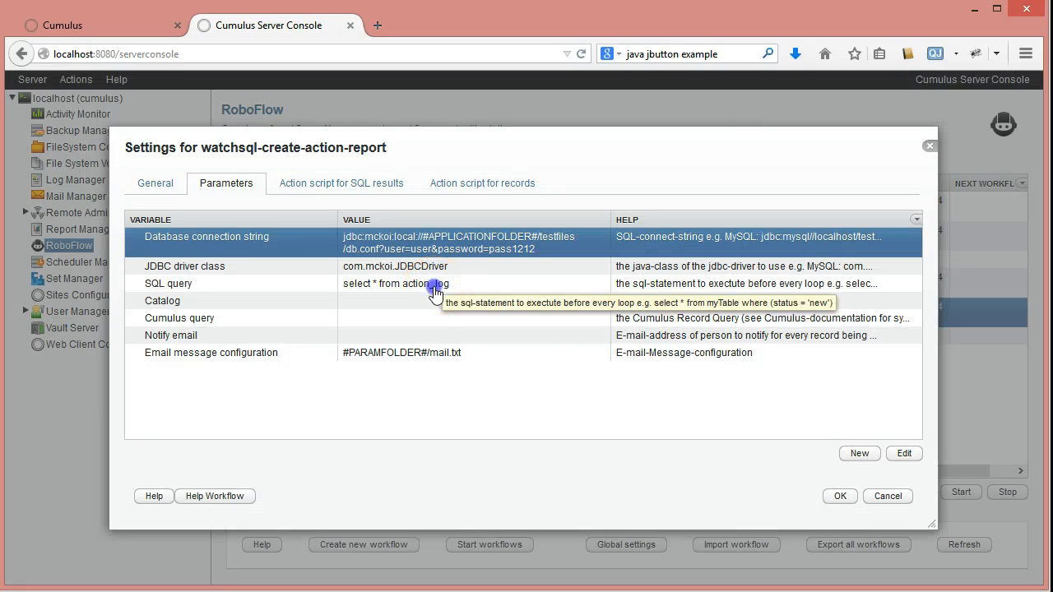
# - Start a test of the SQL query parameter and paste the database connection string, including its password, into the test settings
pyautogui.doubleClick(434, 292)
pyautogui.click(726, 300)
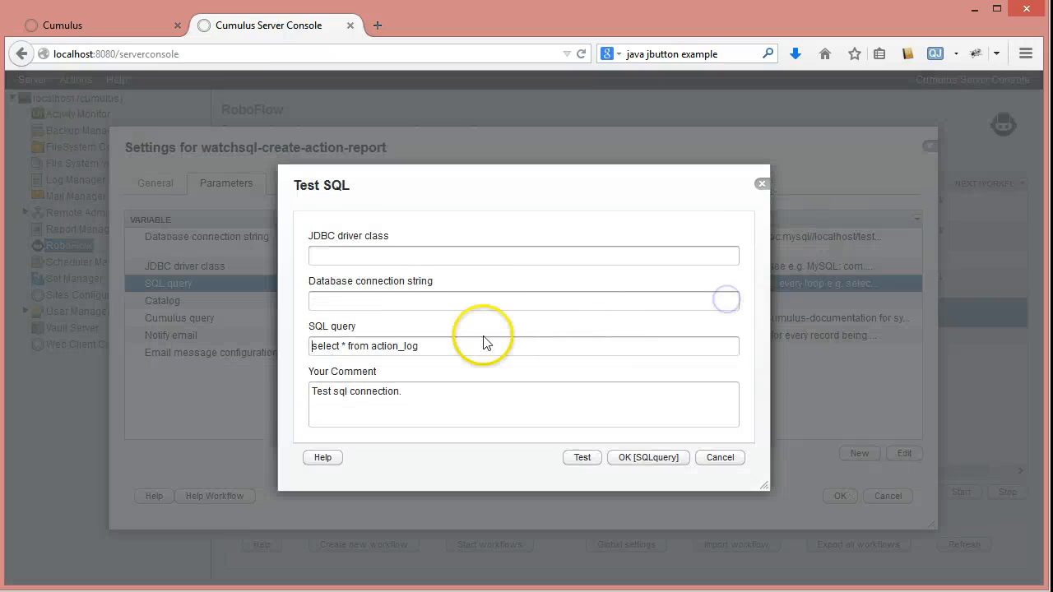
pyautogui.click(324, 300)
pyautogui.hotkey('ctrl', 'v')
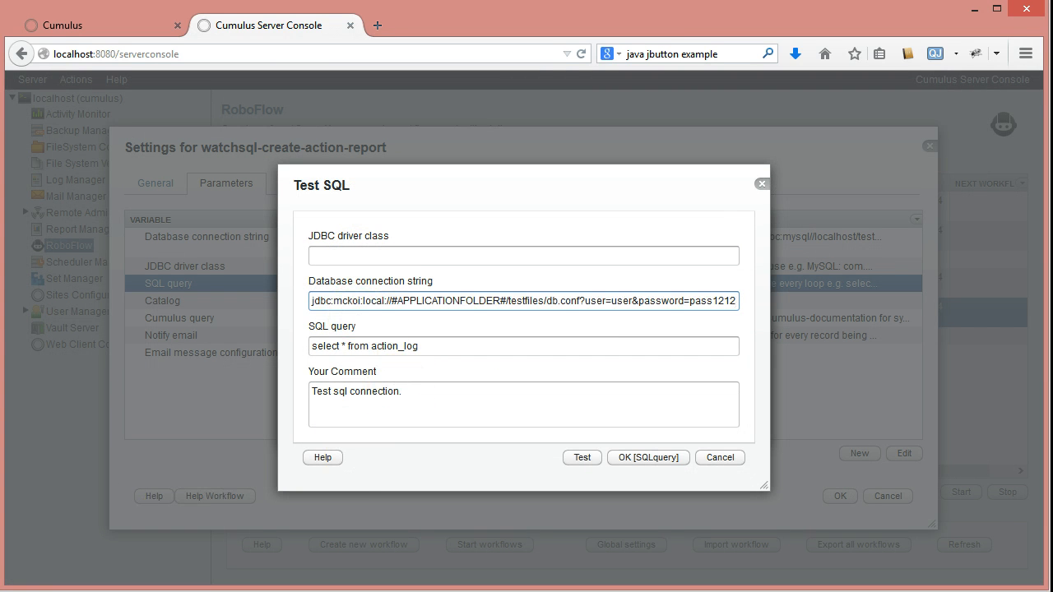
# - Copy the JDBC driver class from the notes in the text editor and enter com.mckoi.JDBCDriver in the SQL test settings
pyautogui.click(319, 591)
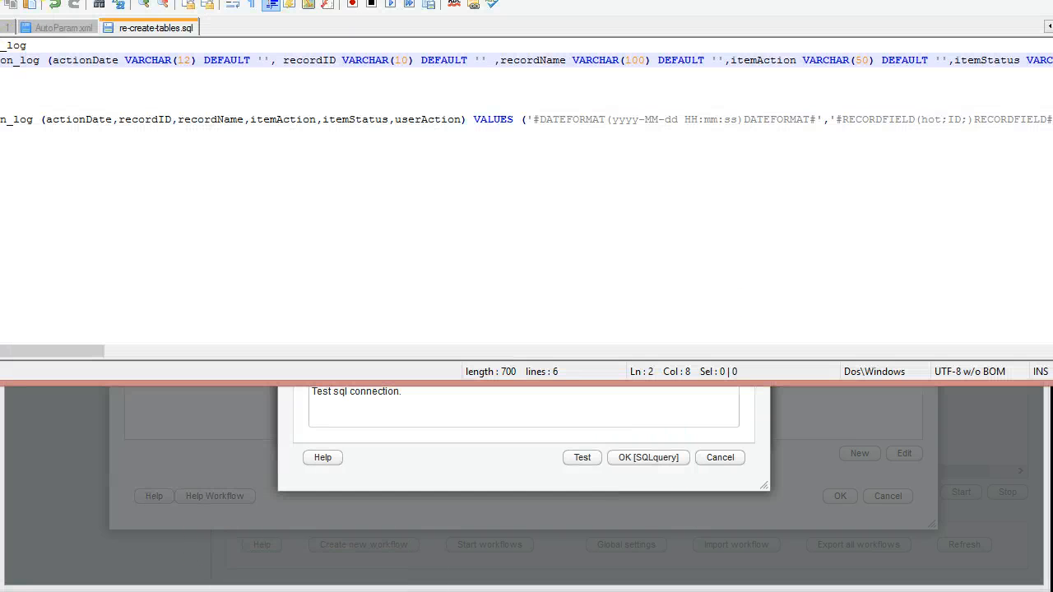
pyautogui.click(8, 27)
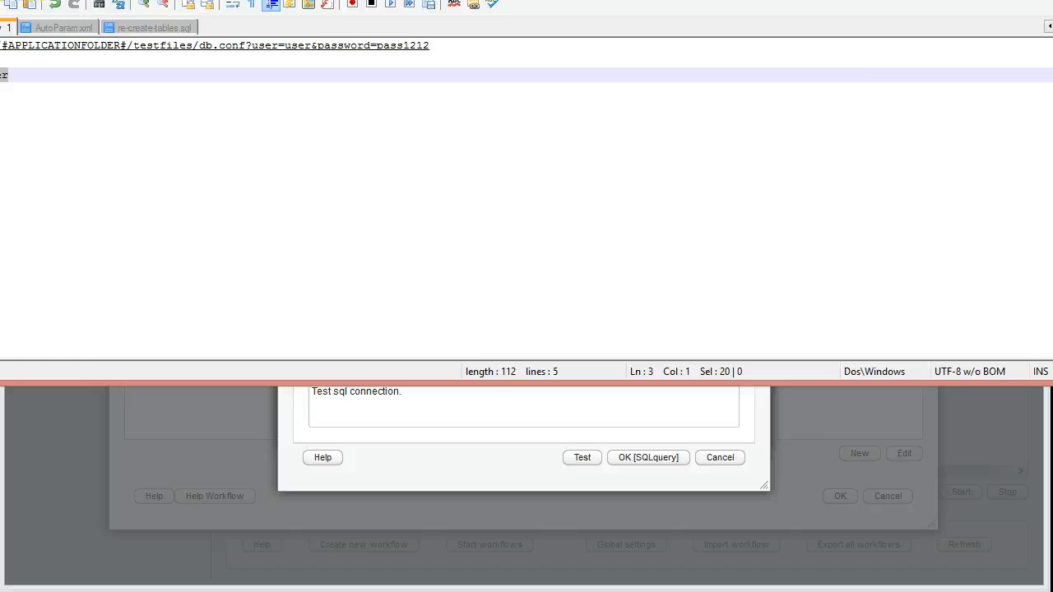
pyautogui.hotkey('alt', 'Tab')
pyautogui.click(352, 255)
pyautogui.write('com.mckoi.JDBCDriver')
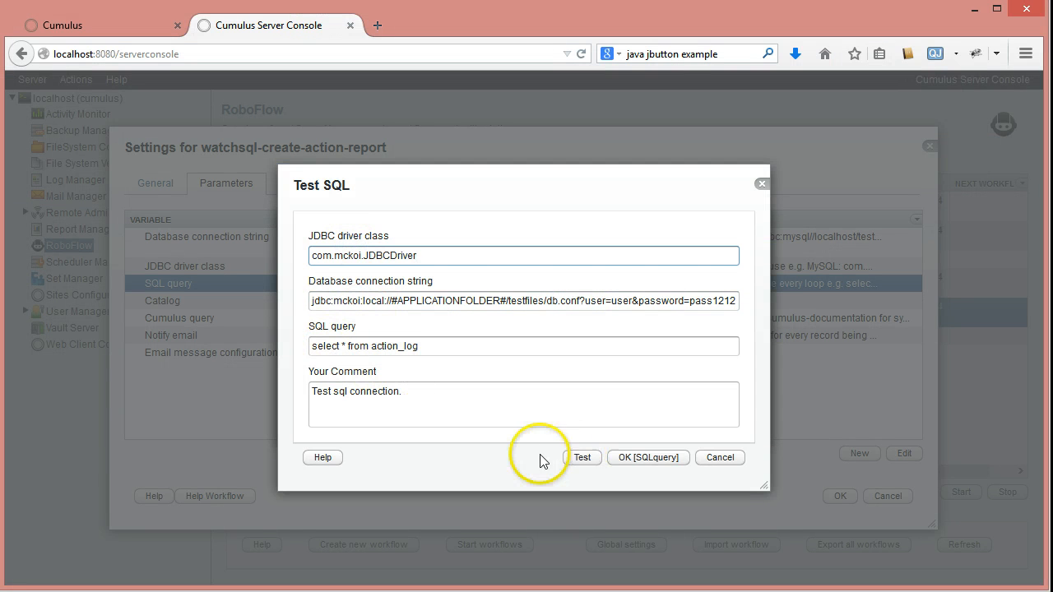
# - Run the test of the action_log query, review the returned rows, and close the test and the parameter without saving
pyautogui.click(576, 457)
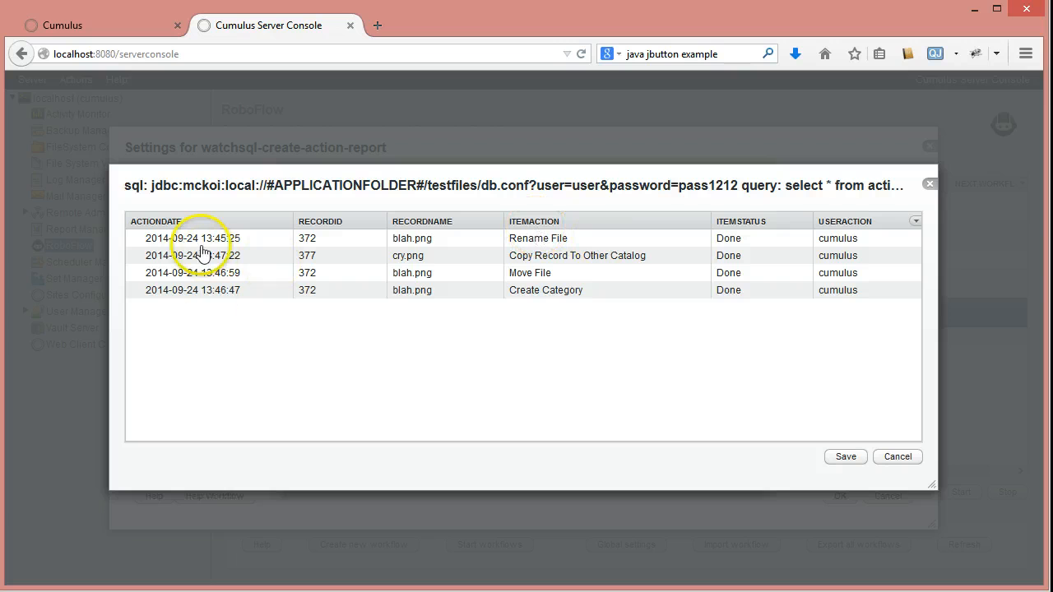
pyautogui.click(897, 457)
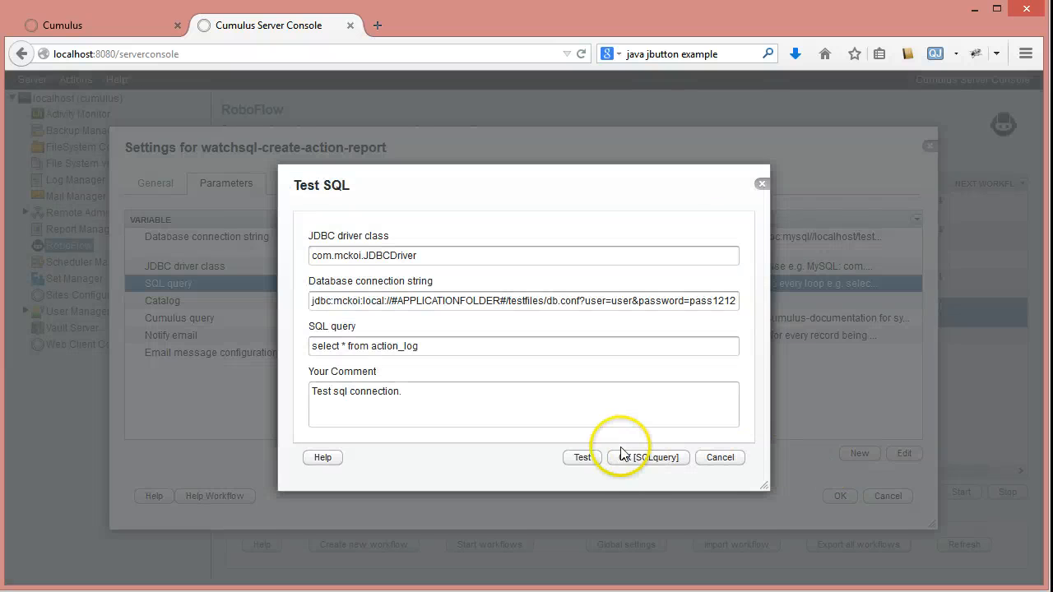
pyautogui.click(726, 460)
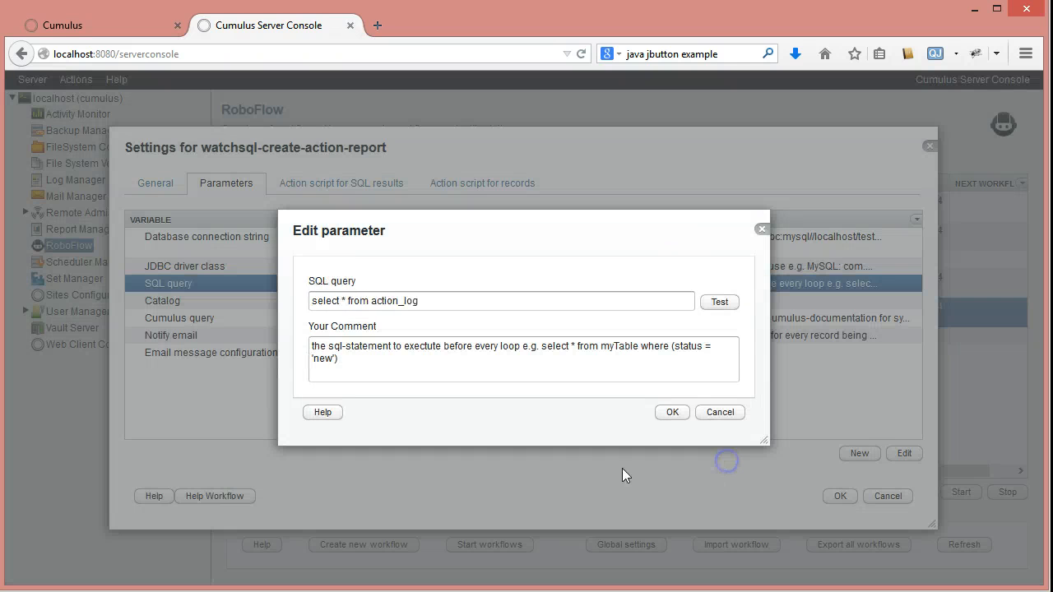
pyautogui.click(723, 414)
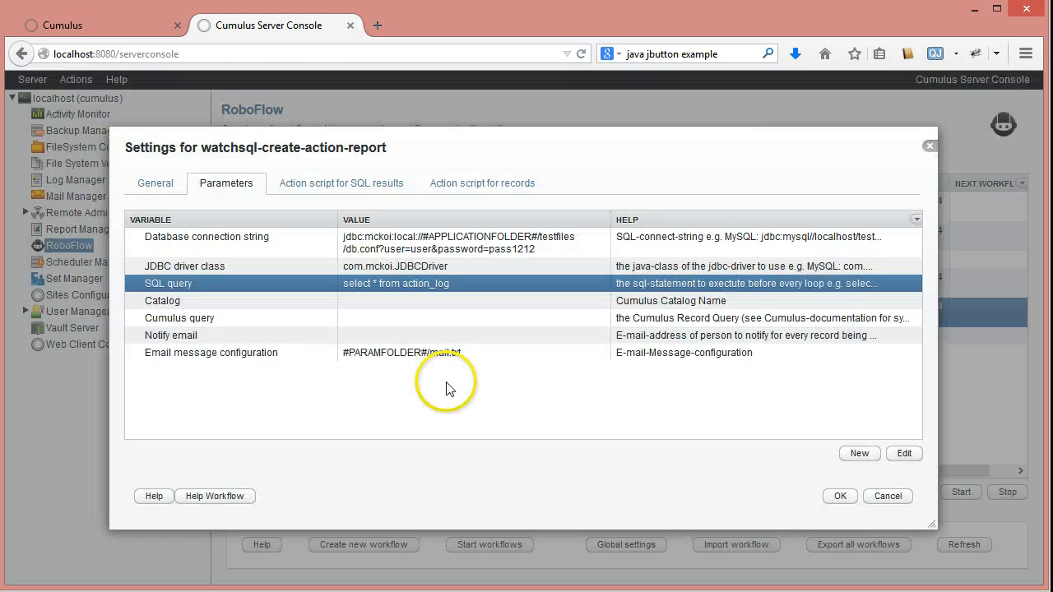
# - Review the store-xml-table-elements-as-stored-texts action in the workflow's action script for SQL results and close it without saving
pyautogui.click(304, 183)
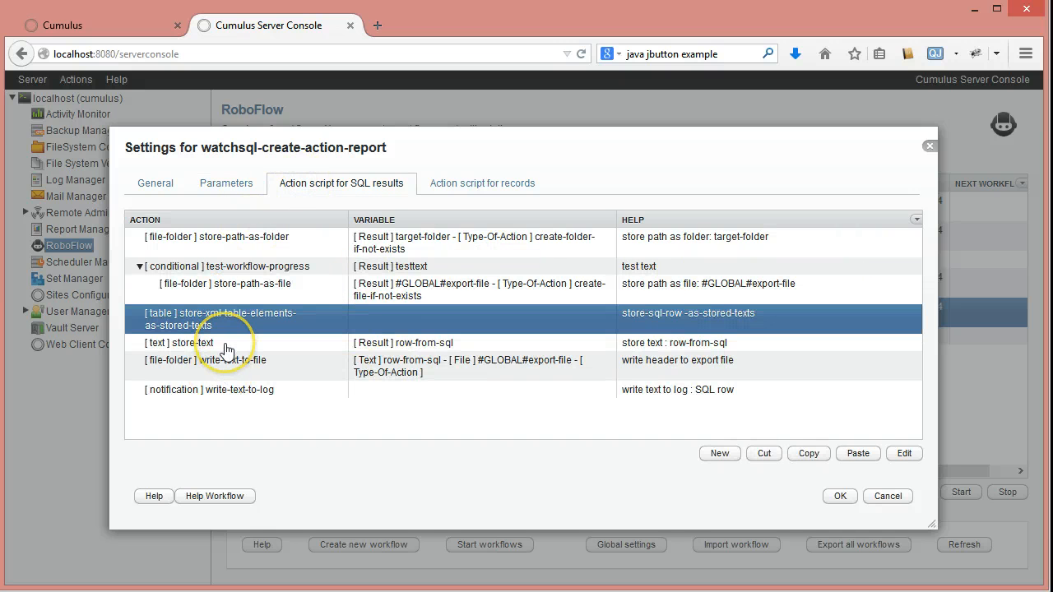
pyautogui.doubleClick(213, 314)
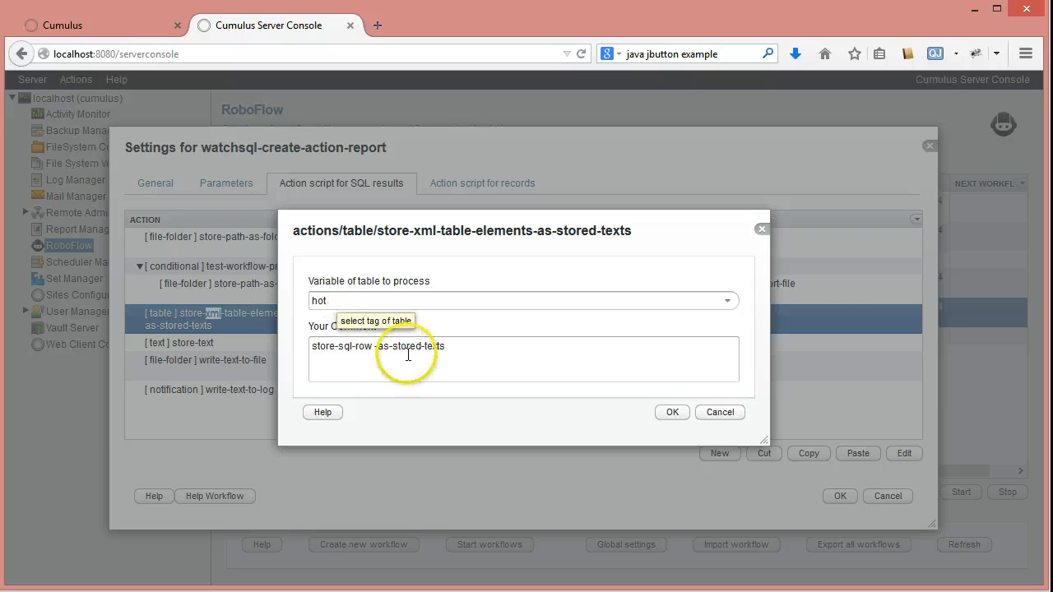
pyautogui.click(722, 414)
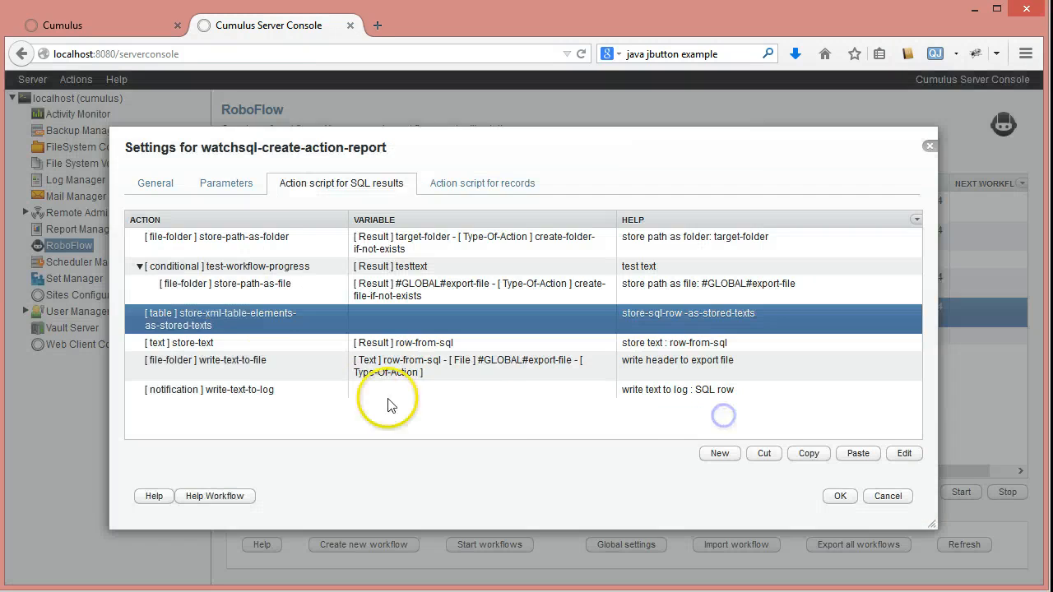
# - Examine the tags, tab separators and line ending in the store-text action's text for row-from-sql, and close it without saving
pyautogui.doubleClick(216, 342)
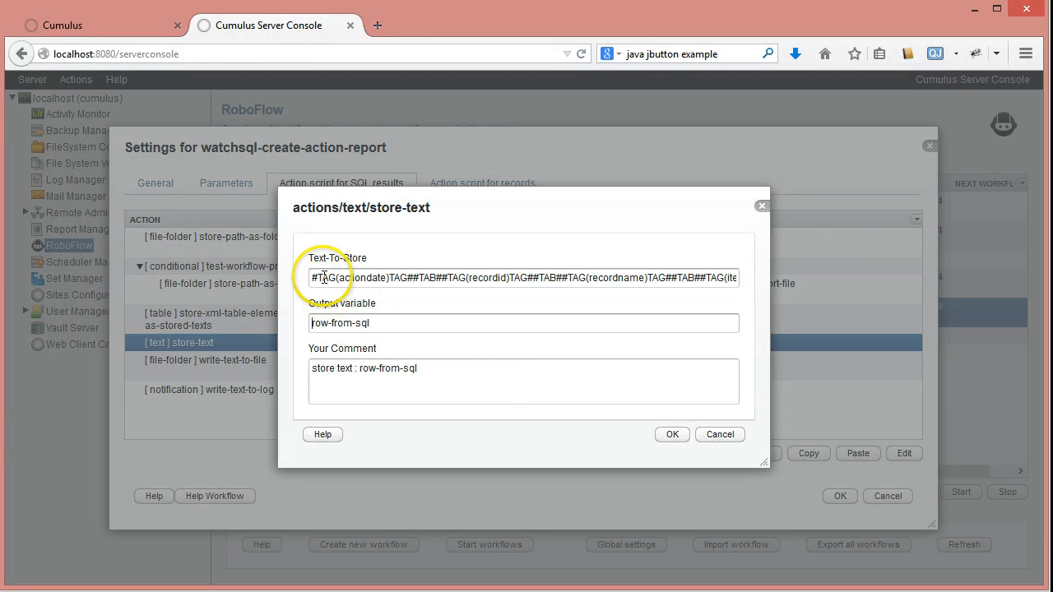
pyautogui.doubleClick(362, 278)
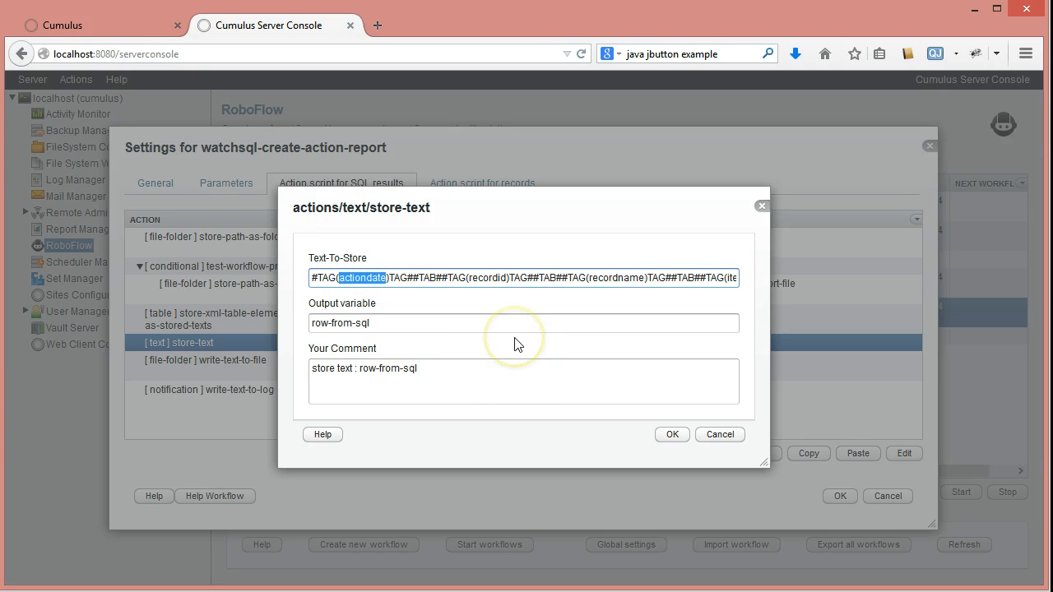
pyautogui.doubleClick(486, 278)
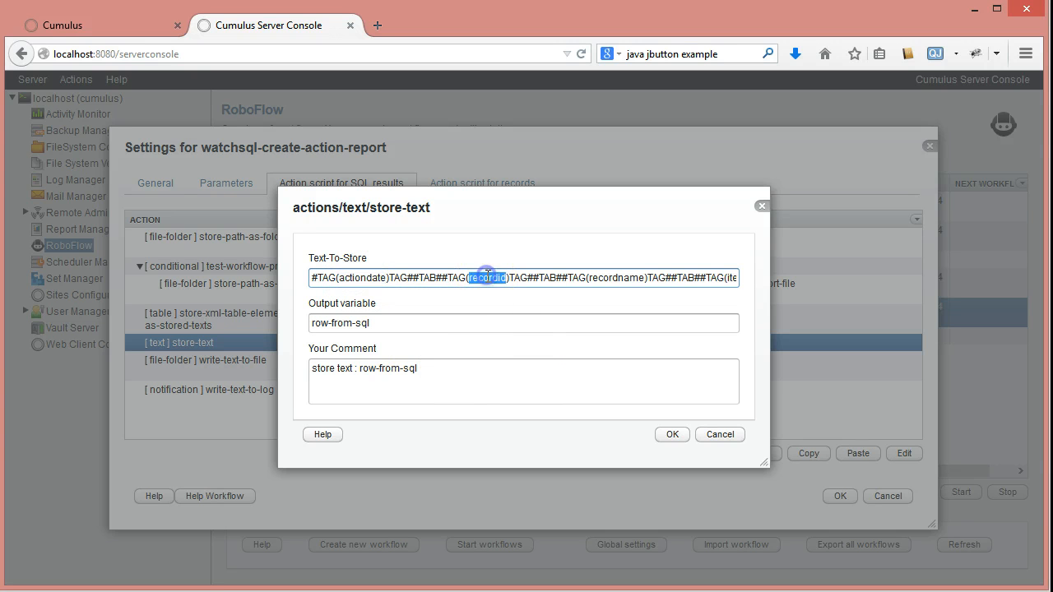
pyautogui.doubleClick(350, 278)
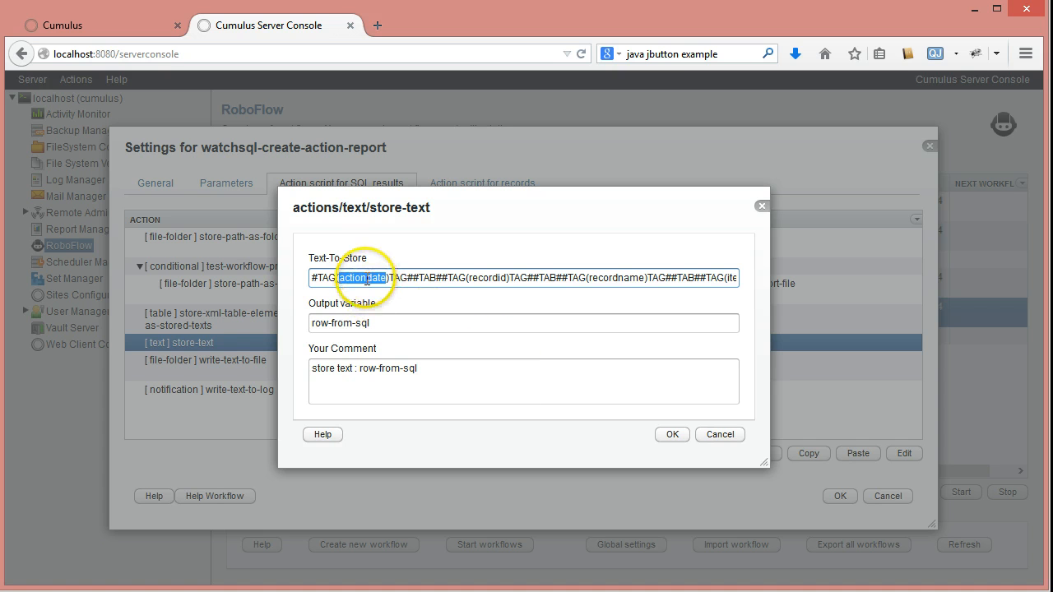
pyautogui.doubleClick(491, 278)
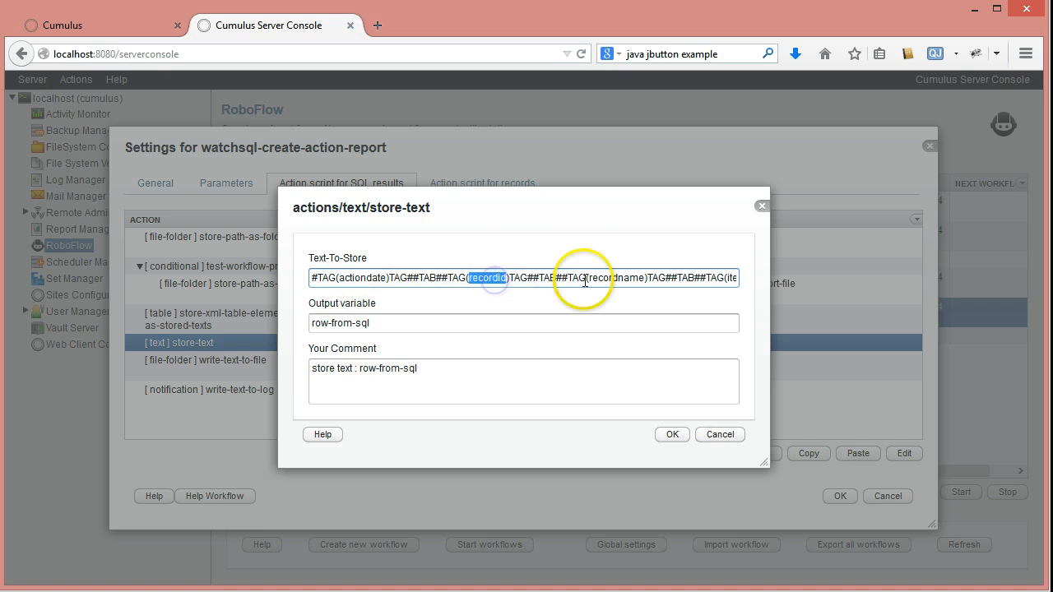
pyautogui.doubleClick(616, 277)
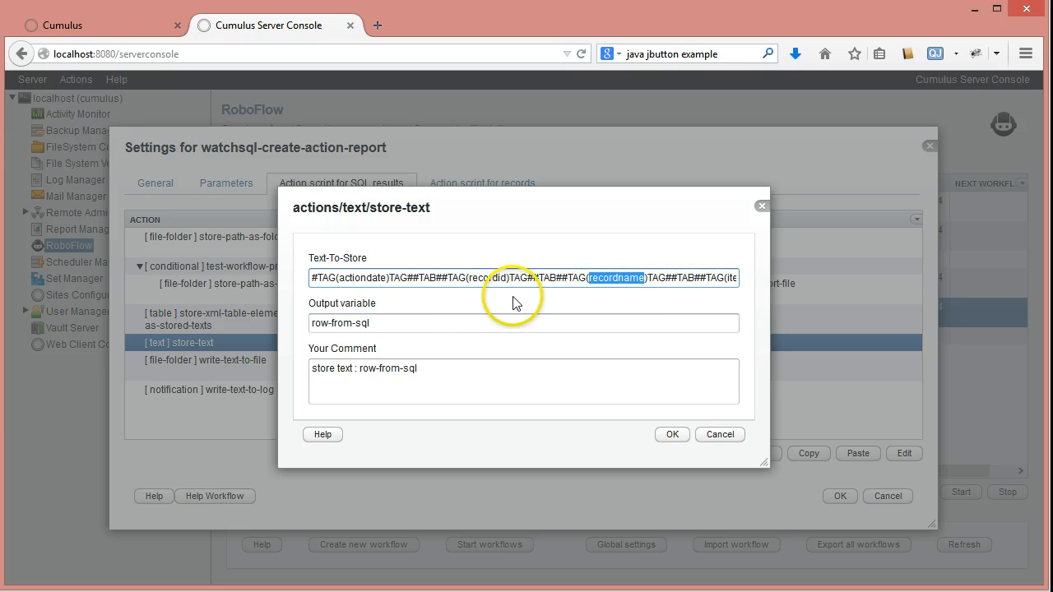
pyautogui.click(630, 279)
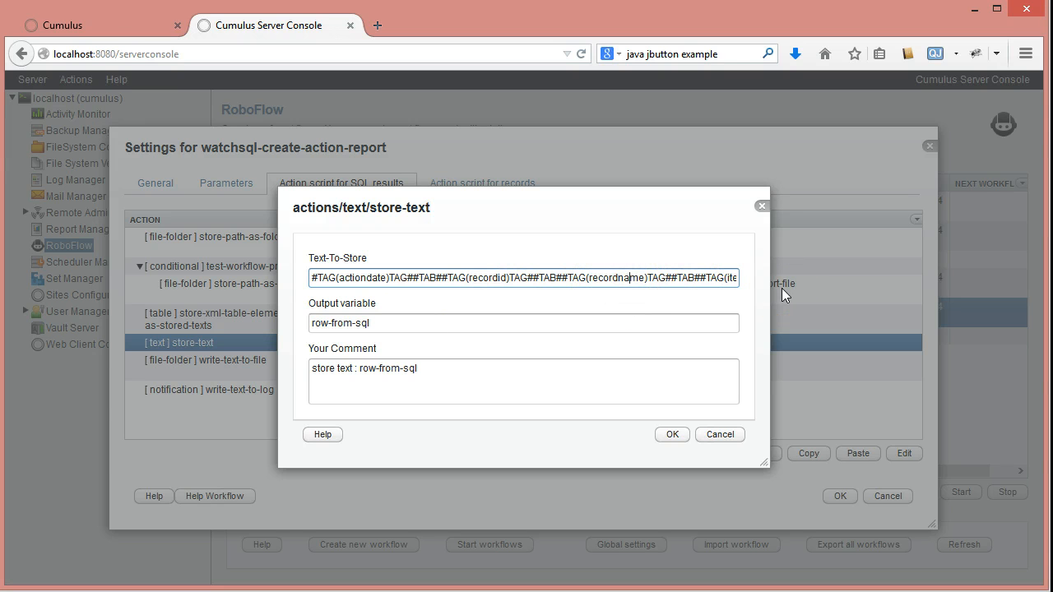
pyautogui.doubleClick(422, 278)
pyautogui.click(546, 277)
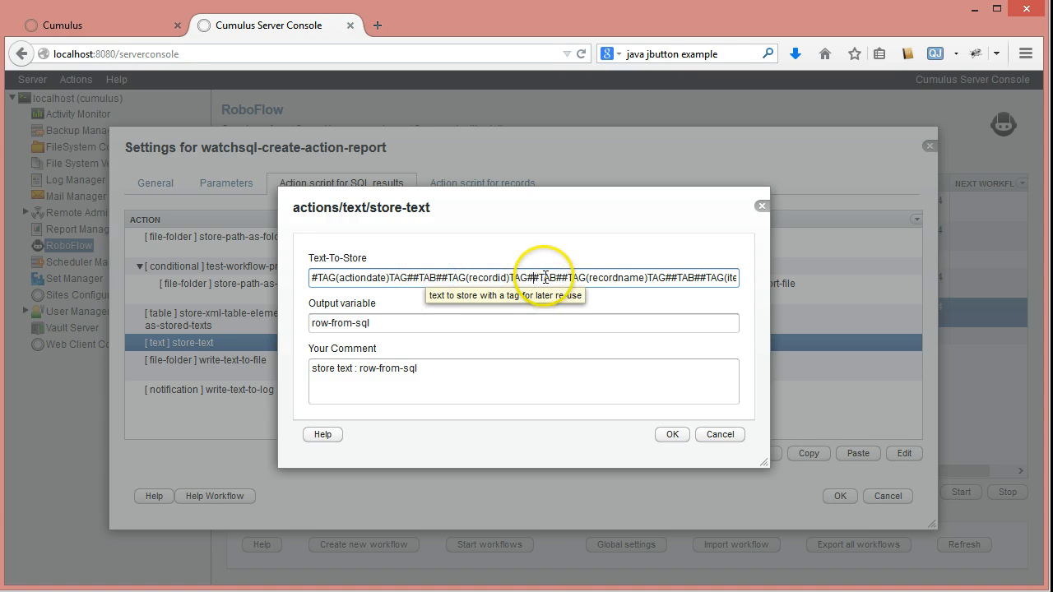
pyautogui.press('End')
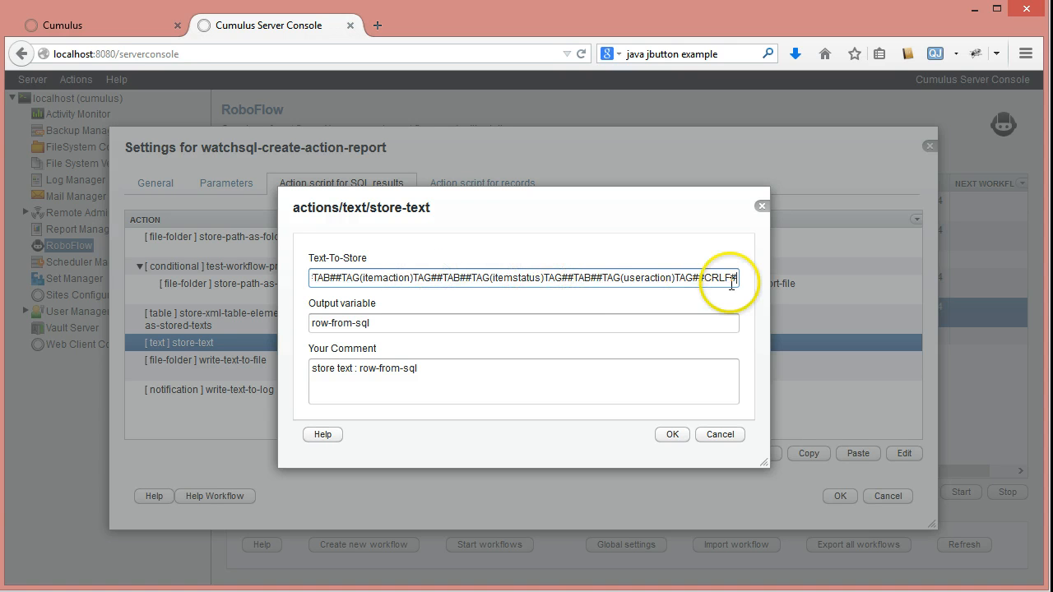
pyautogui.click(716, 438)
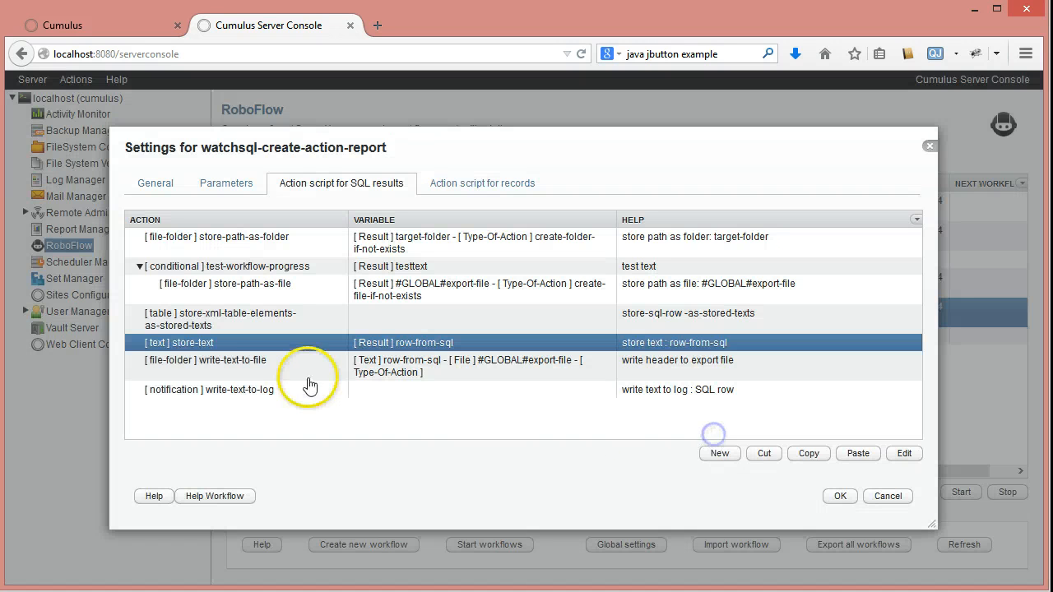
# - Review the write-text-to-file and write-text-to-log actions, and close the watchsql-create-action-report settings without saving
pyautogui.doubleClick(274, 360)
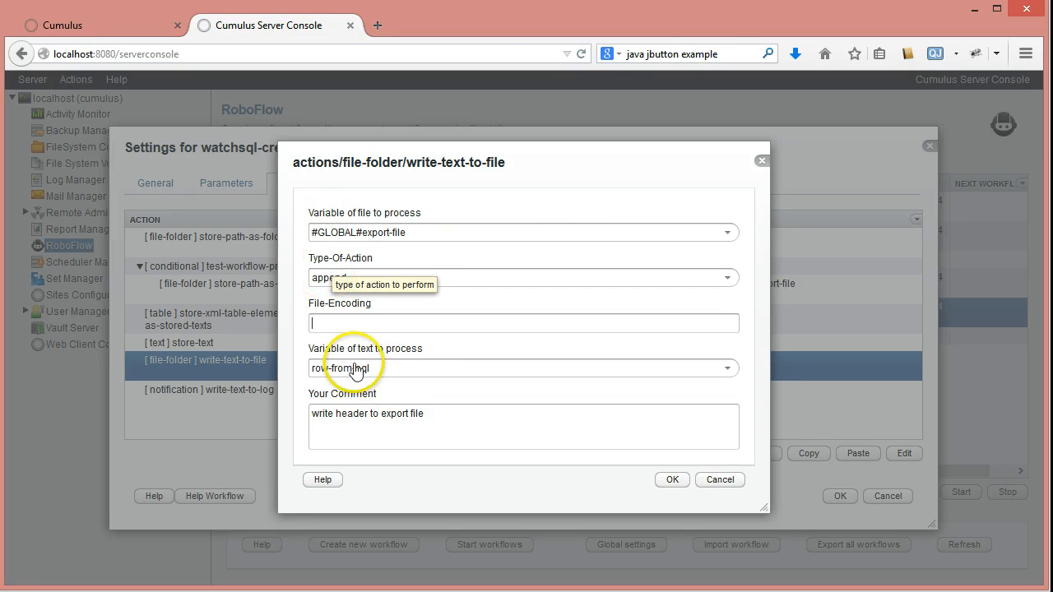
pyautogui.click(711, 480)
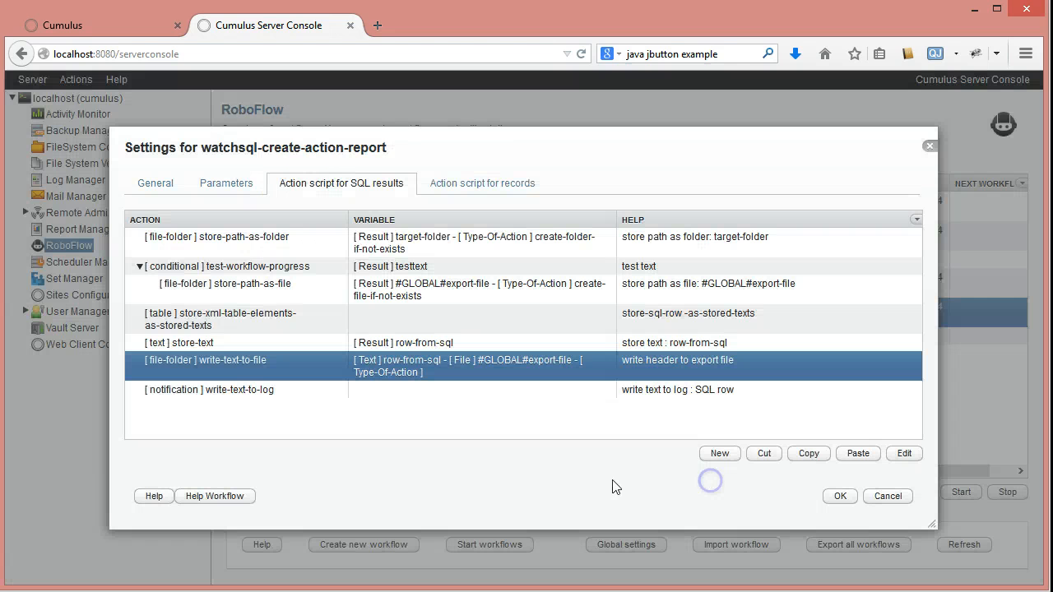
pyautogui.doubleClick(244, 393)
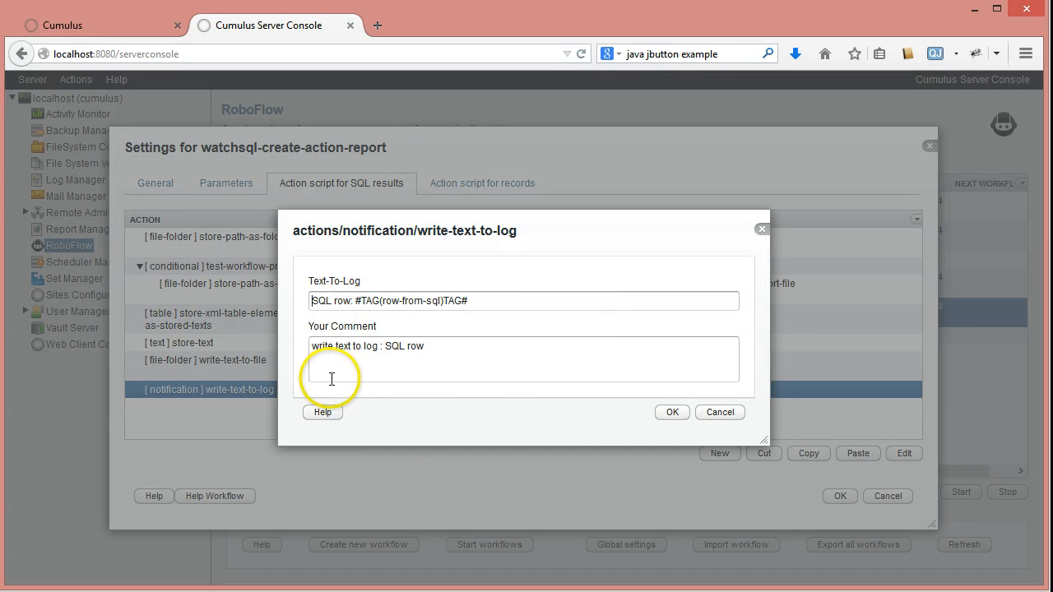
pyautogui.click(719, 412)
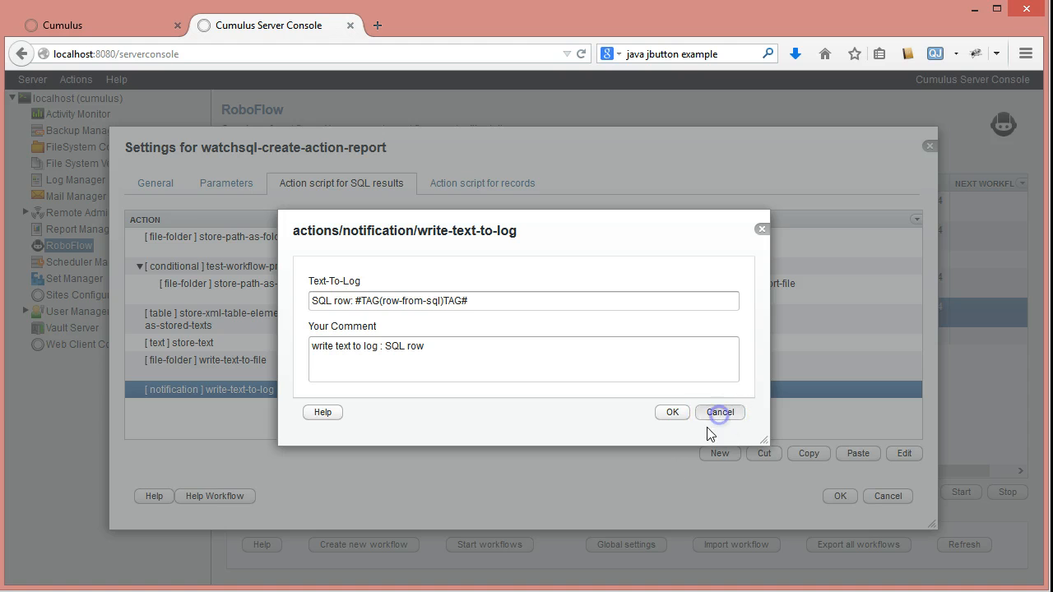
pyautogui.click(887, 496)
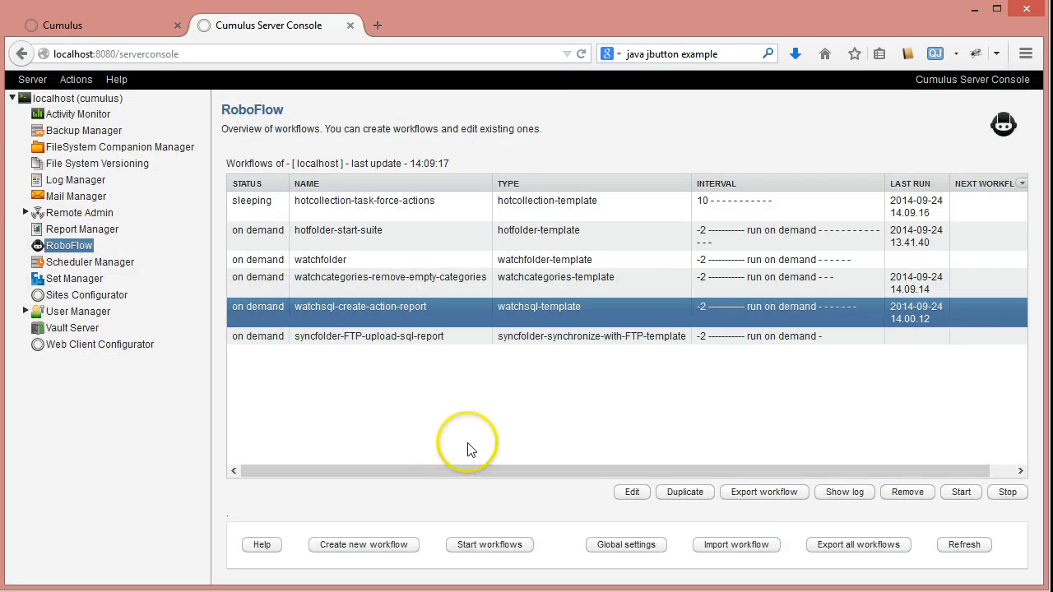
# - Start the watchsql-create-action-report workflow and switch to the sql-export folder in File Explorer
pyautogui.click(960, 492)
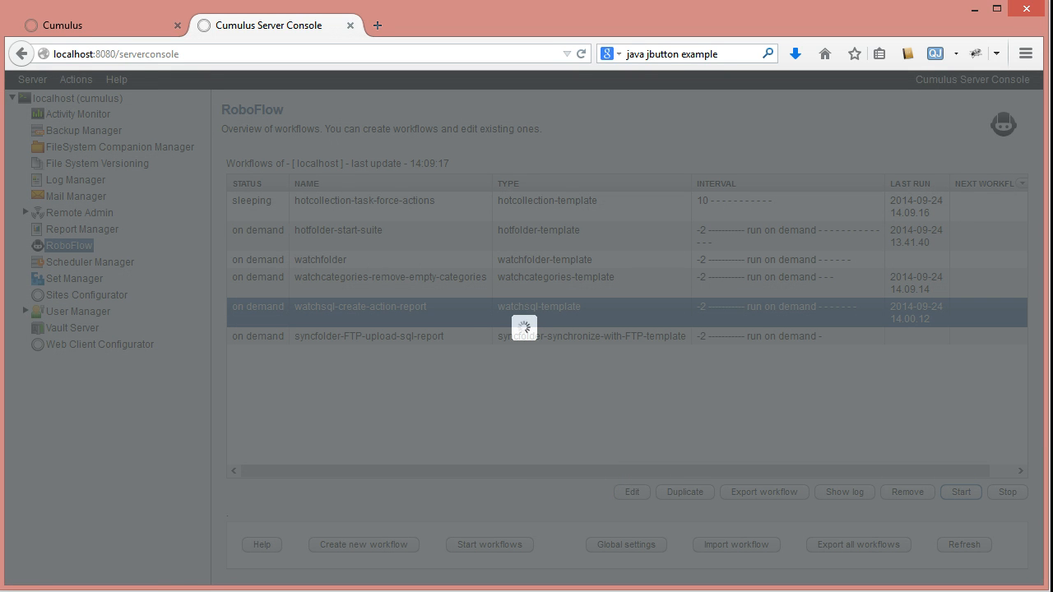
pyautogui.click(24, 590)
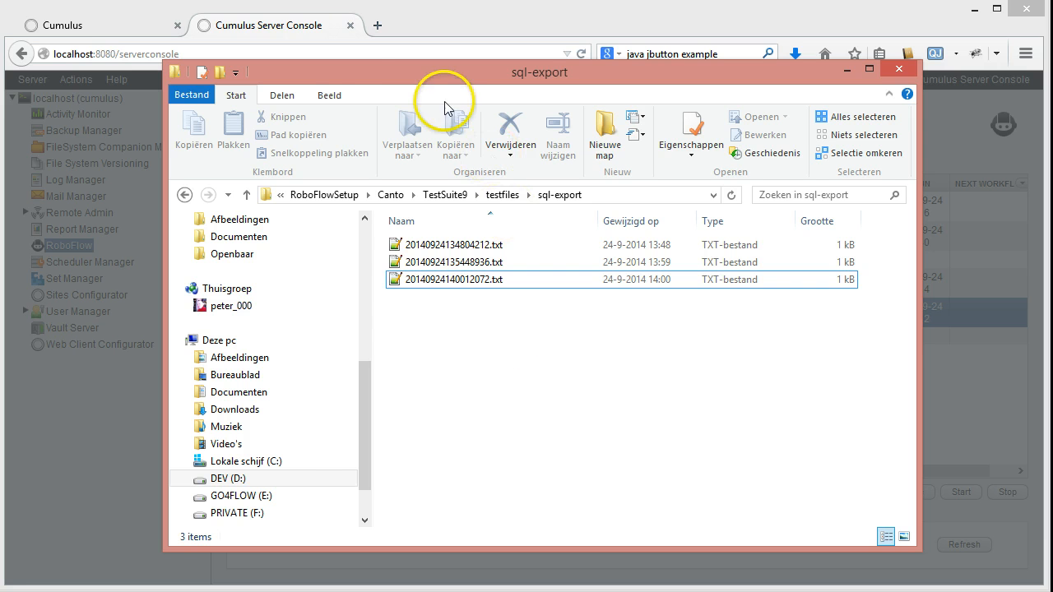
pyautogui.moveTo(358, 73); pyautogui.dragTo(448, 95)
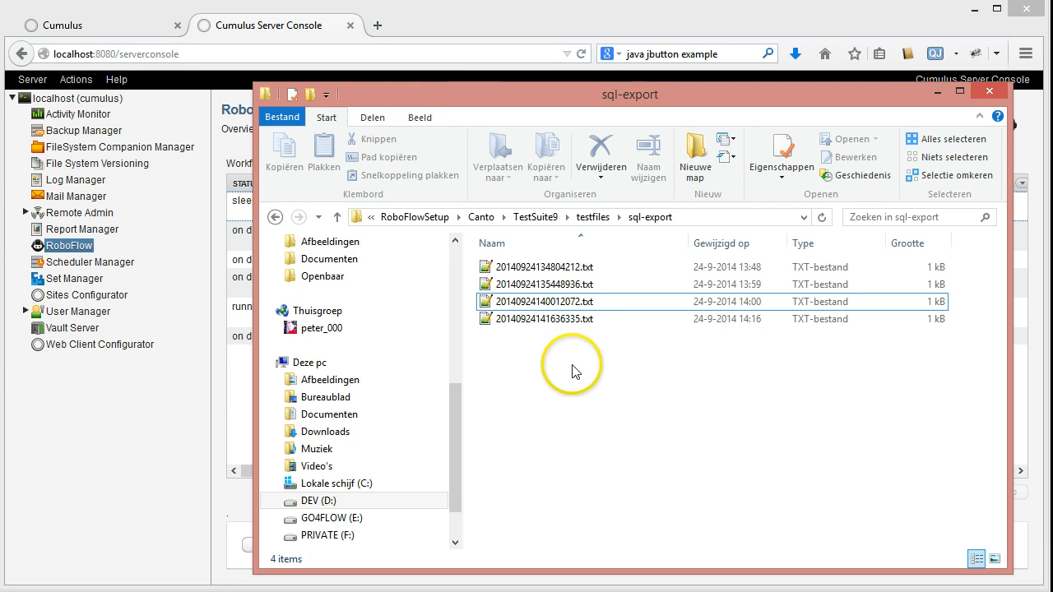
# - Open the new export file 20140924141636335.txt in Notepad++, review its action log rows, and minimize the editor
pyautogui.click(491, 326)
pyautogui.doubleClick(491, 326)
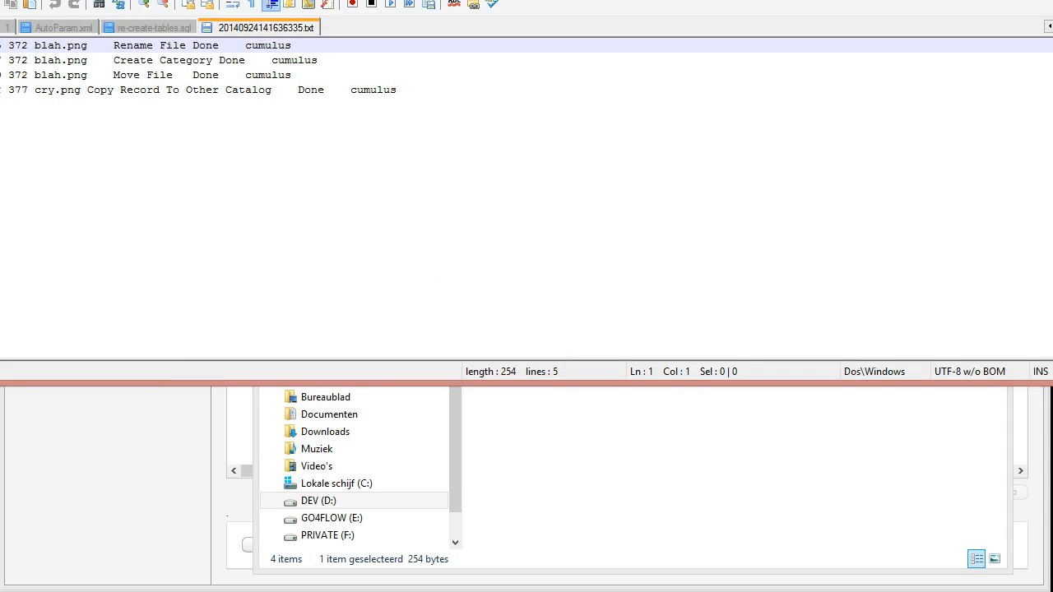
pyautogui.moveTo(0, 0); pyautogui.dragTo(210, 138)
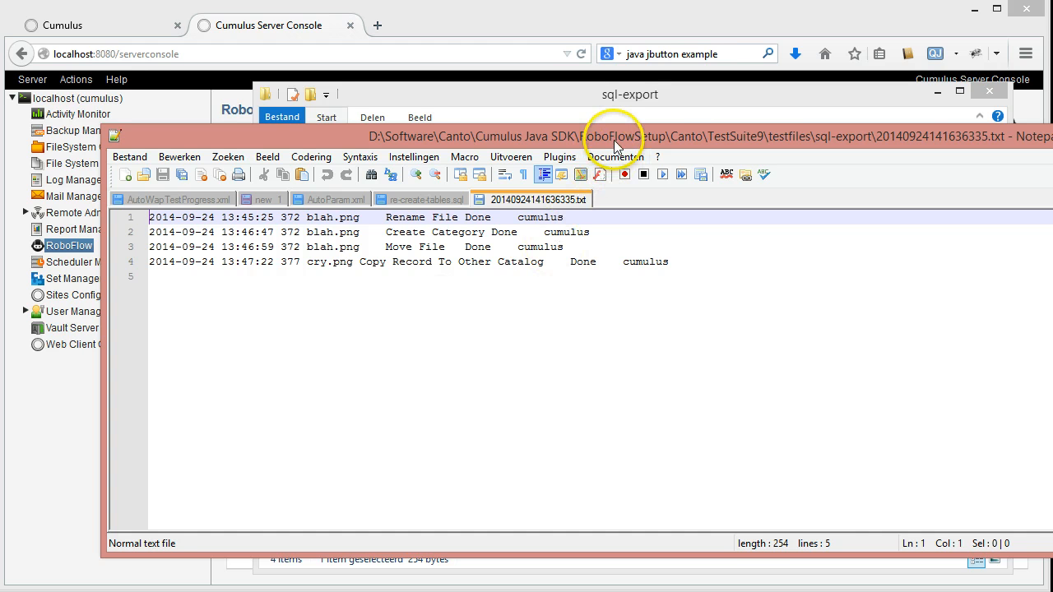
pyautogui.moveTo(614, 141); pyautogui.dragTo(107, 228)
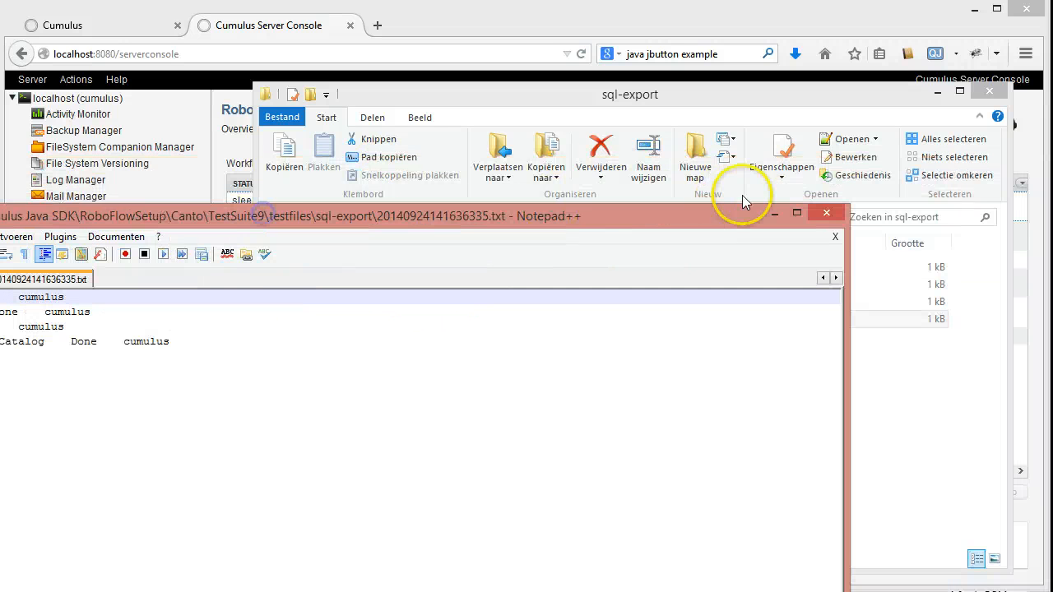
pyautogui.click(774, 215)
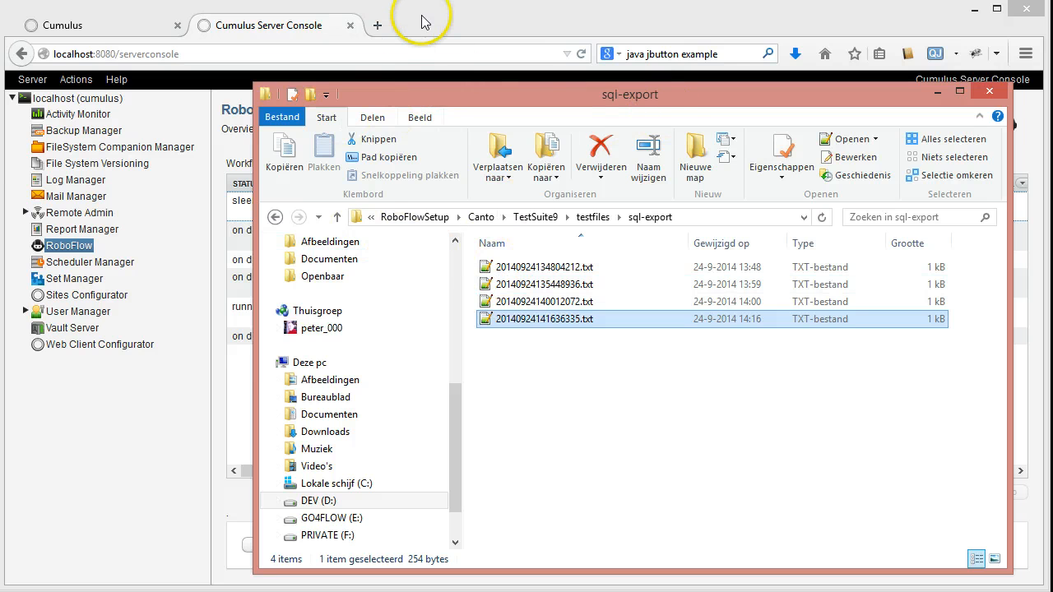
# - Return to the server console, review the sql-query action that inserts into action_log in hotcollection-task-force-actions, and close the settings without saving
pyautogui.click(217, 140)
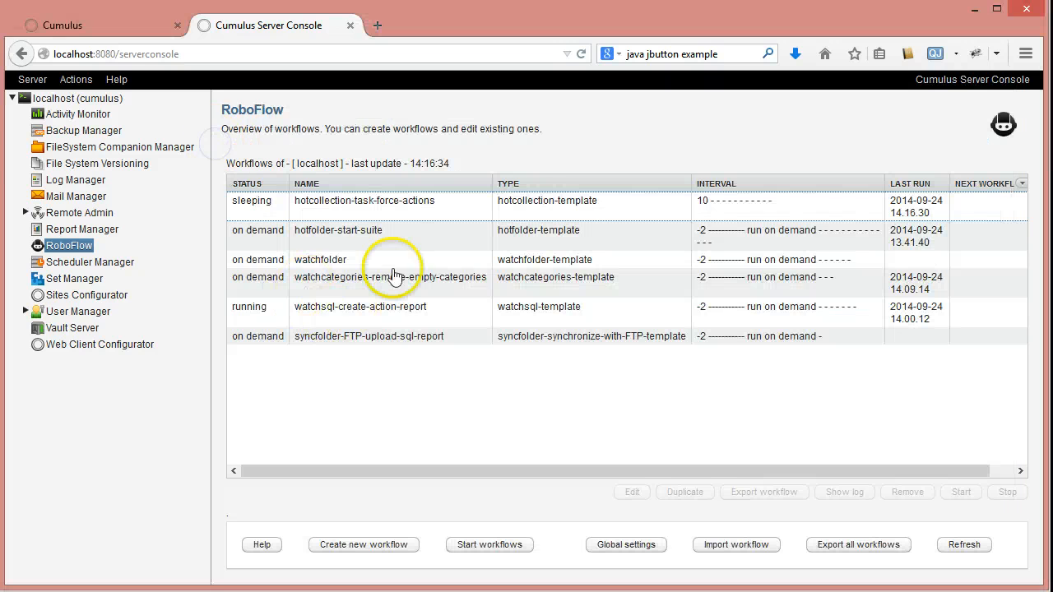
pyautogui.doubleClick(392, 216)
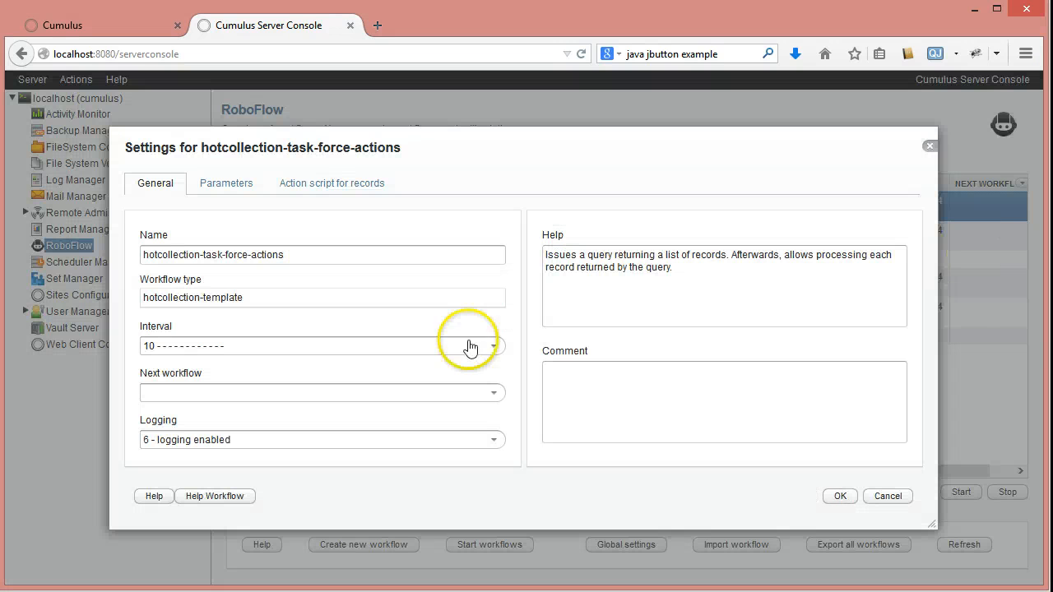
pyautogui.click(330, 184)
pyautogui.moveTo(904, 270); pyautogui.dragTo(917, 395)
pyautogui.click(220, 397)
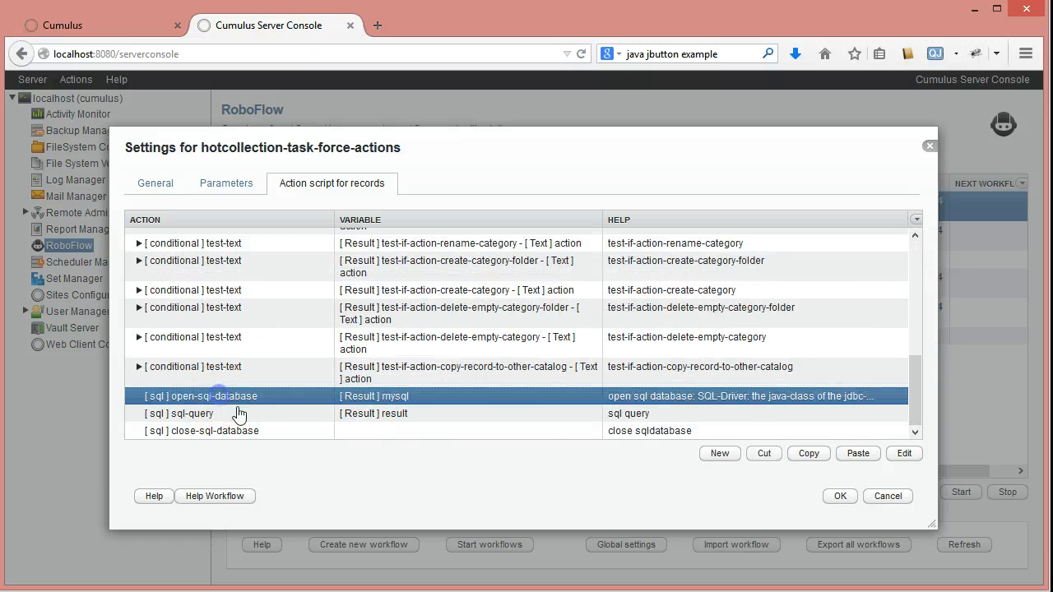
pyautogui.click(203, 421)
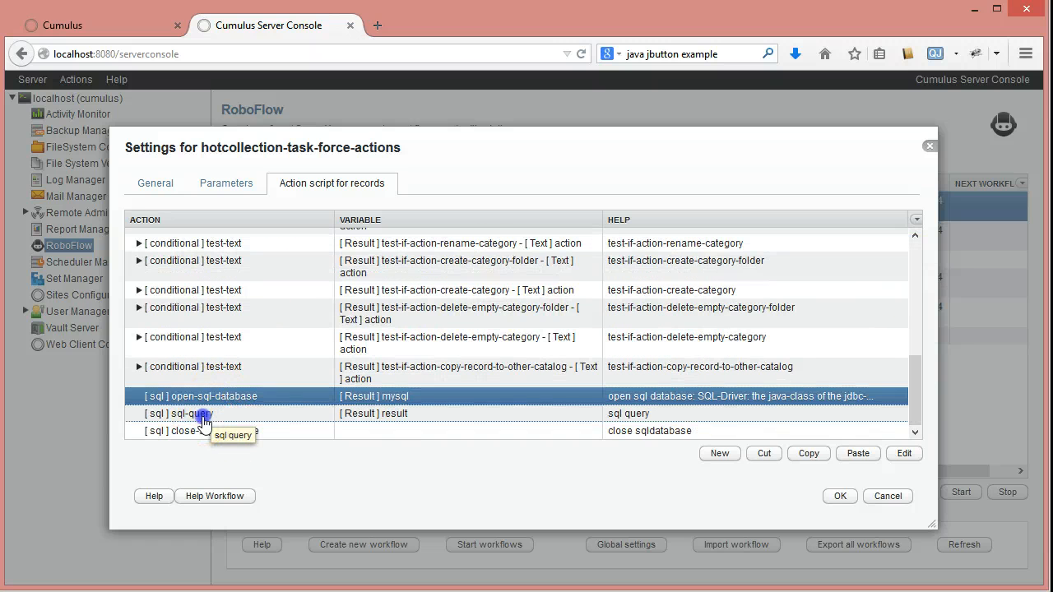
pyautogui.doubleClick(203, 419)
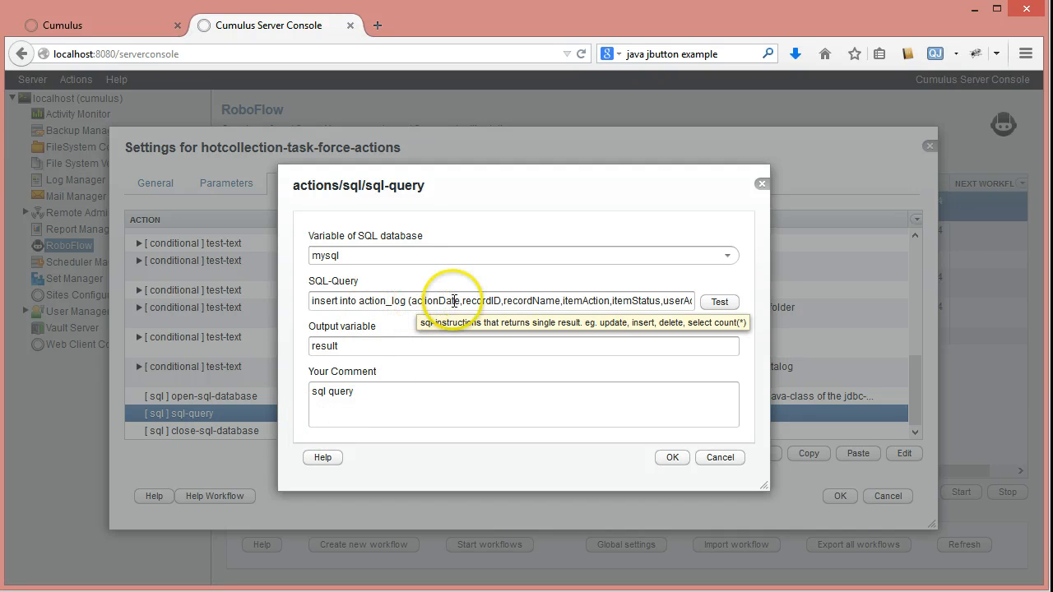
pyautogui.click(392, 302)
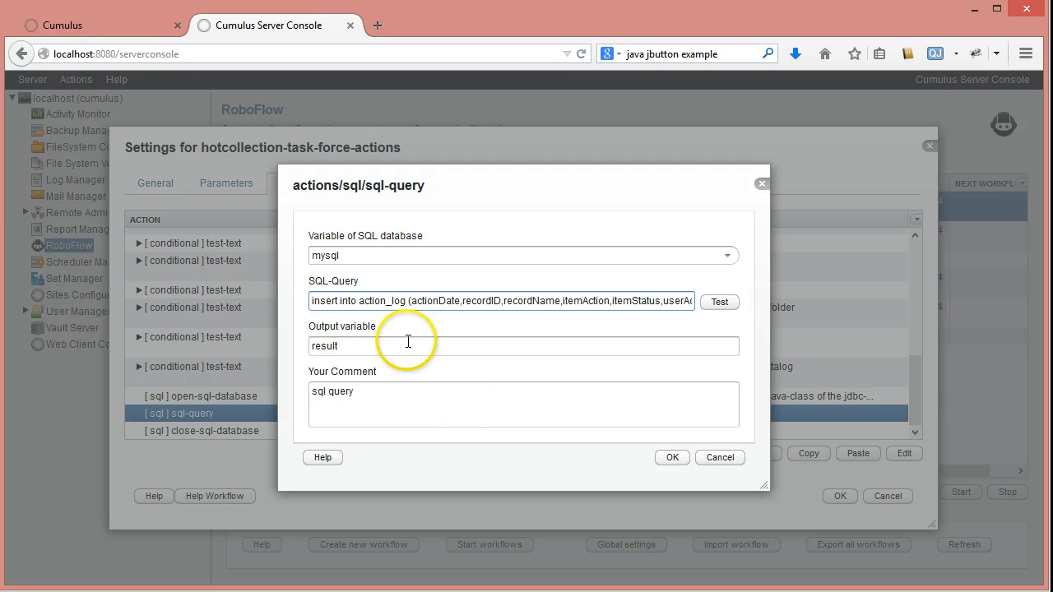
pyautogui.click(721, 458)
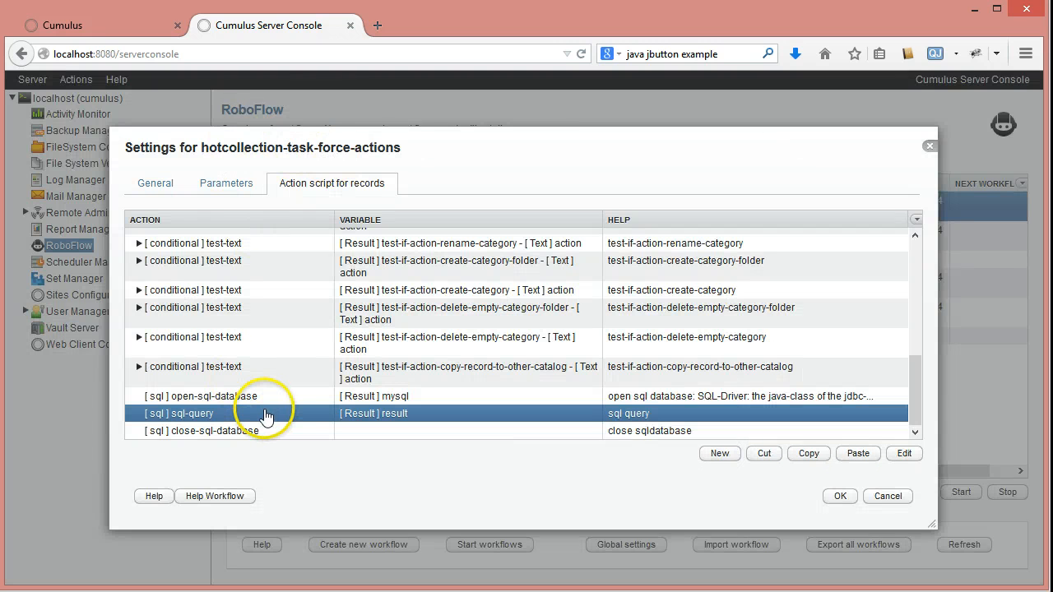
pyautogui.click(886, 496)
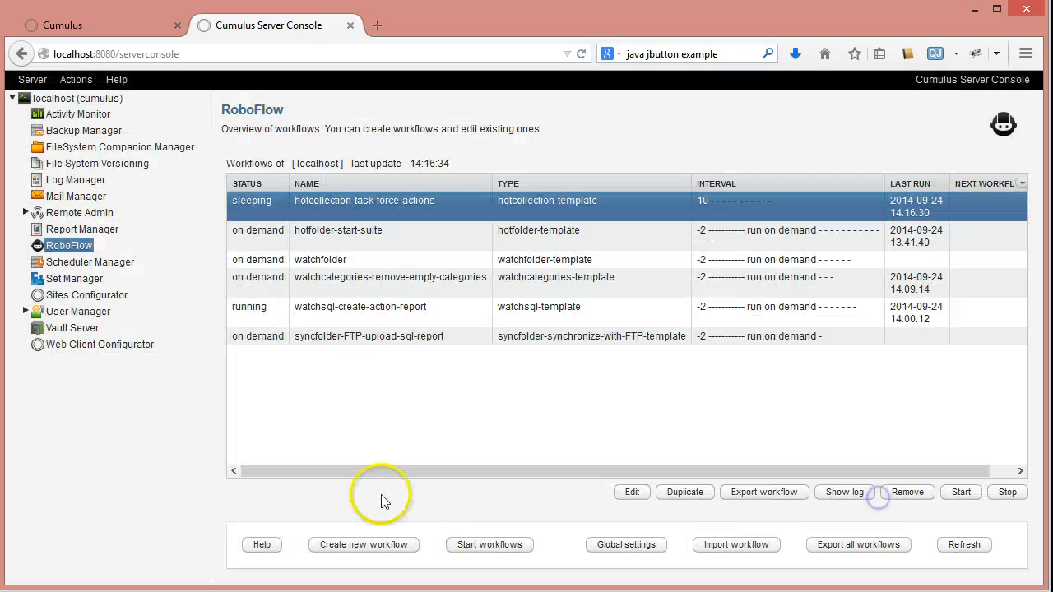
# - Review the sql-query action under the cleanup folders condition in the hotfolder-start-suite action script, and close the settings without saving
pyautogui.click(362, 244)
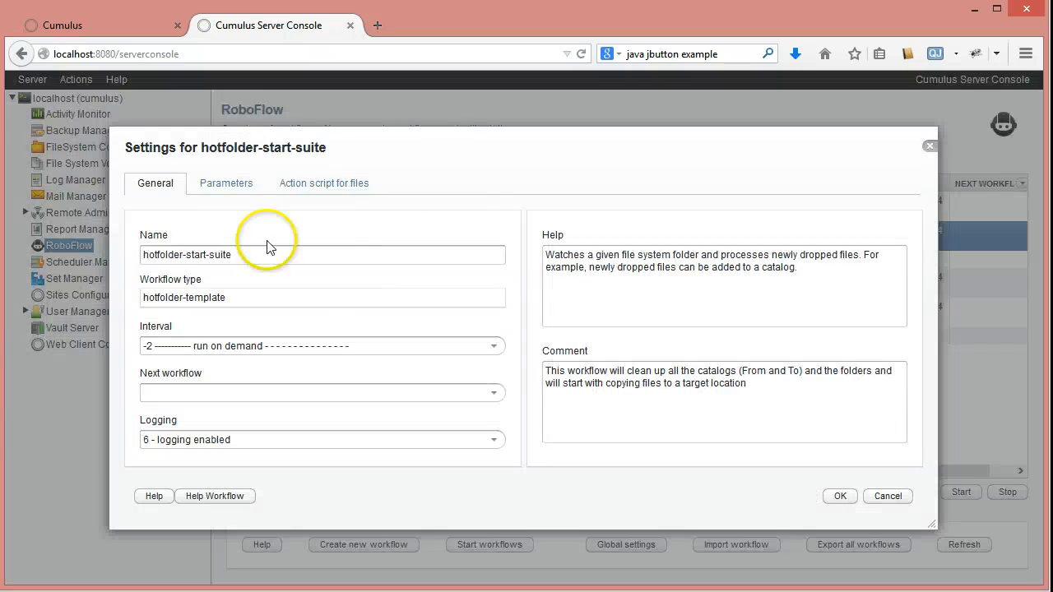
pyautogui.click(319, 184)
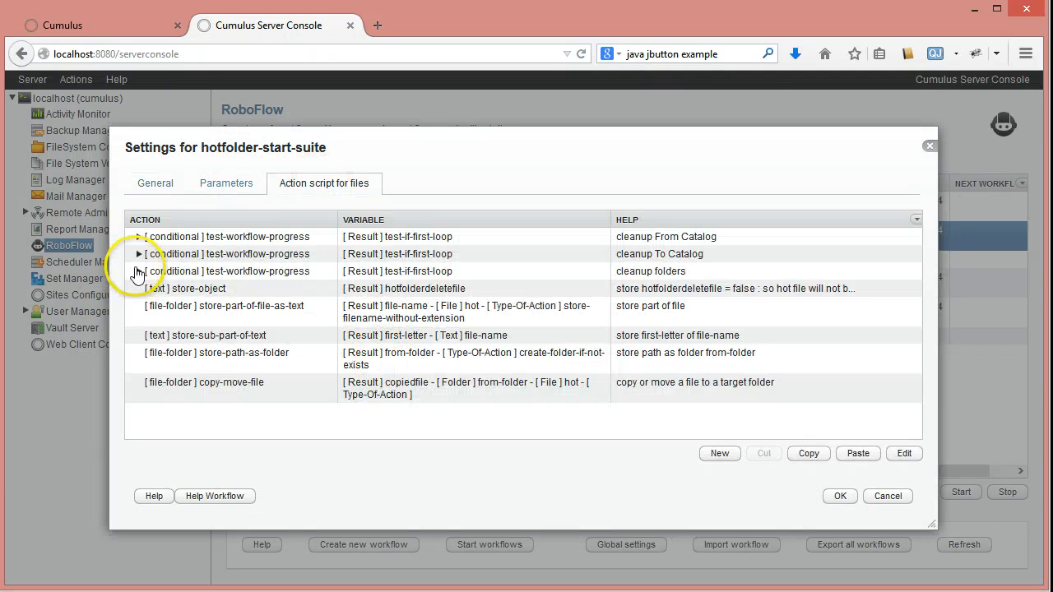
pyautogui.click(139, 271)
pyautogui.click(251, 291)
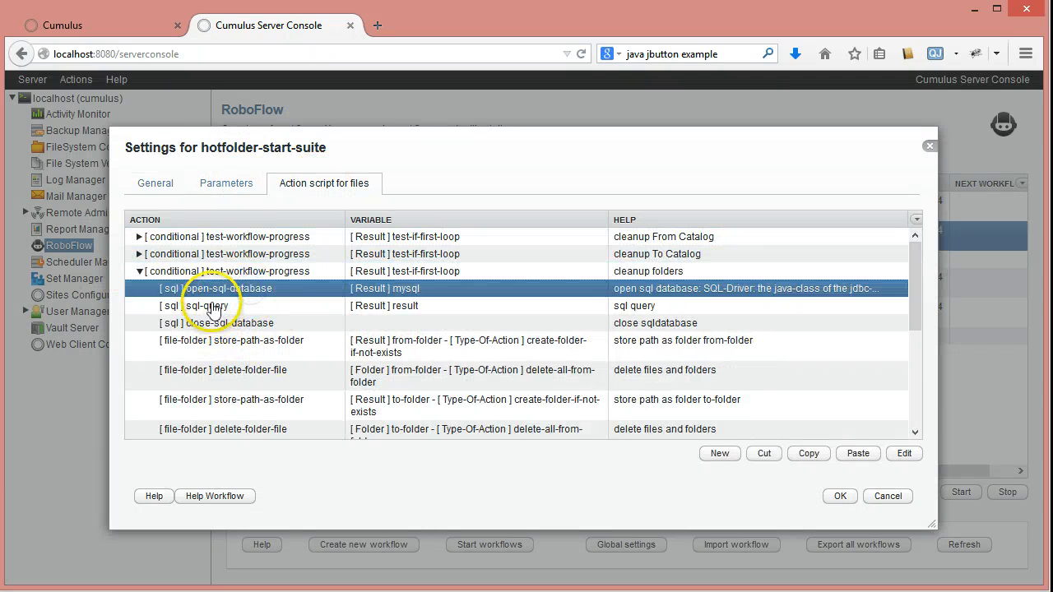
pyautogui.doubleClick(210, 304)
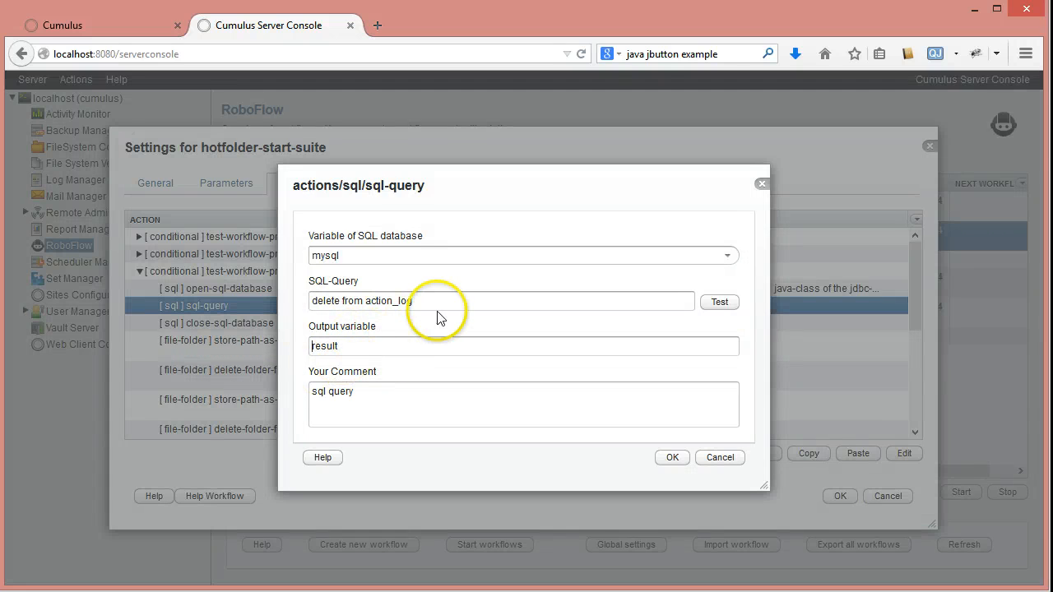
pyautogui.click(720, 458)
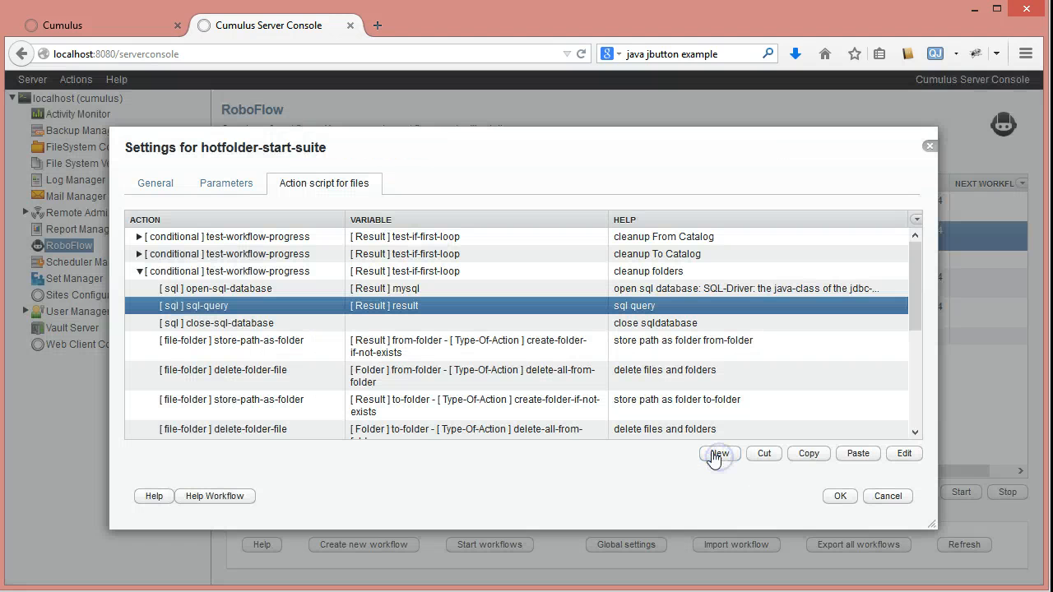
pyautogui.click(887, 497)
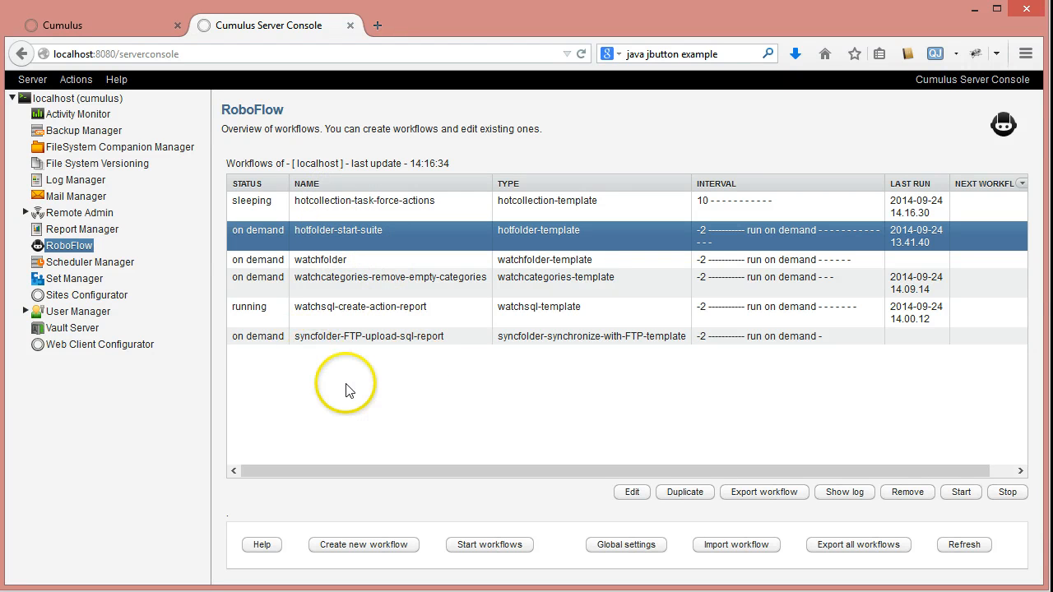
# - Review the Hot folder and Master-Slave parameters of the syncfolder-FTP-upload-sql-report workflow, and close its settings without saving
pyautogui.doubleClick(339, 337)
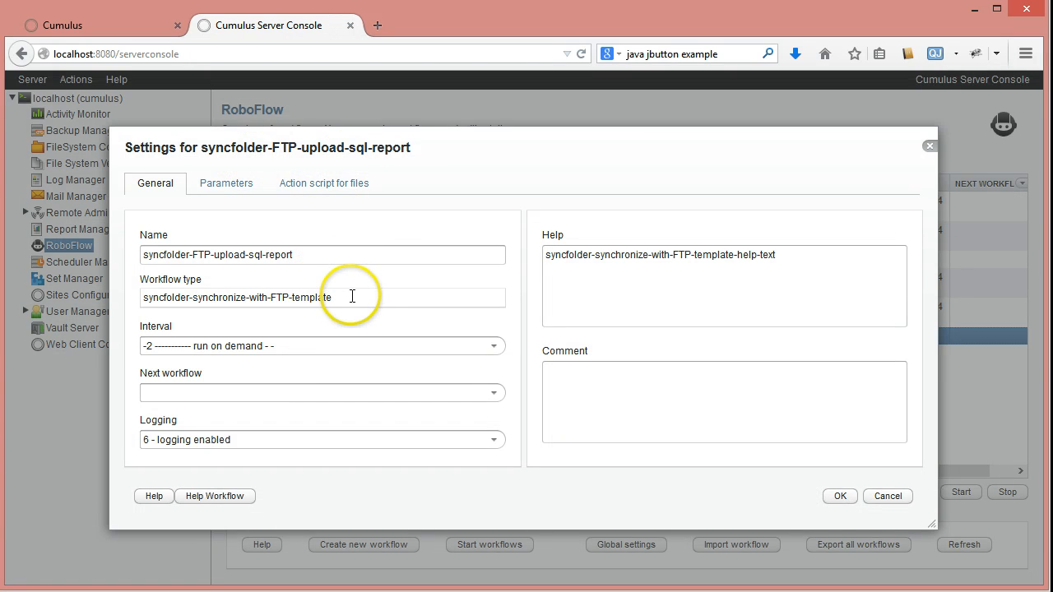
pyautogui.click(306, 186)
pyautogui.click(230, 186)
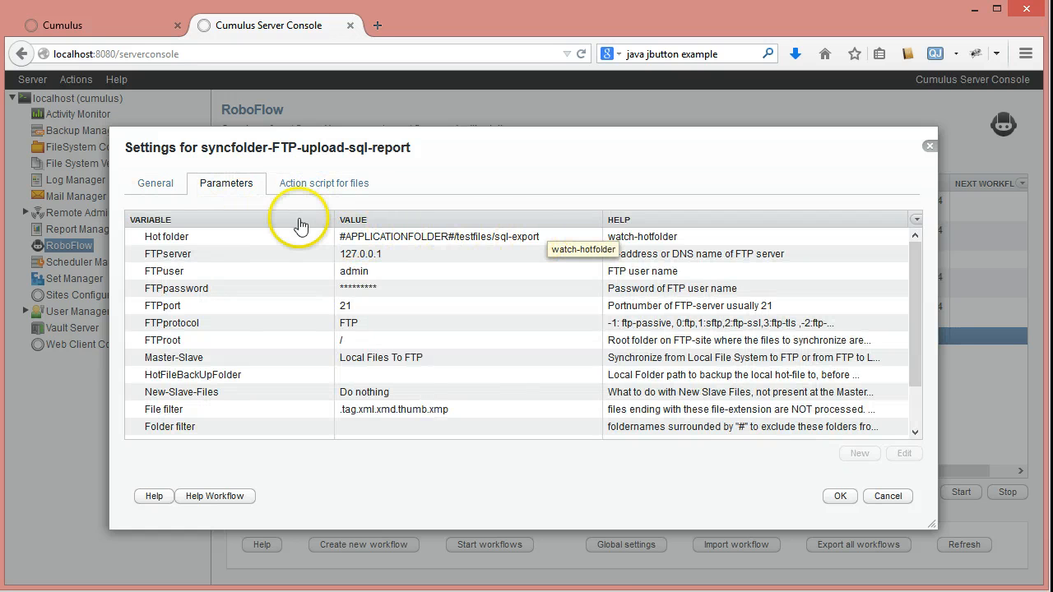
pyautogui.click(499, 238)
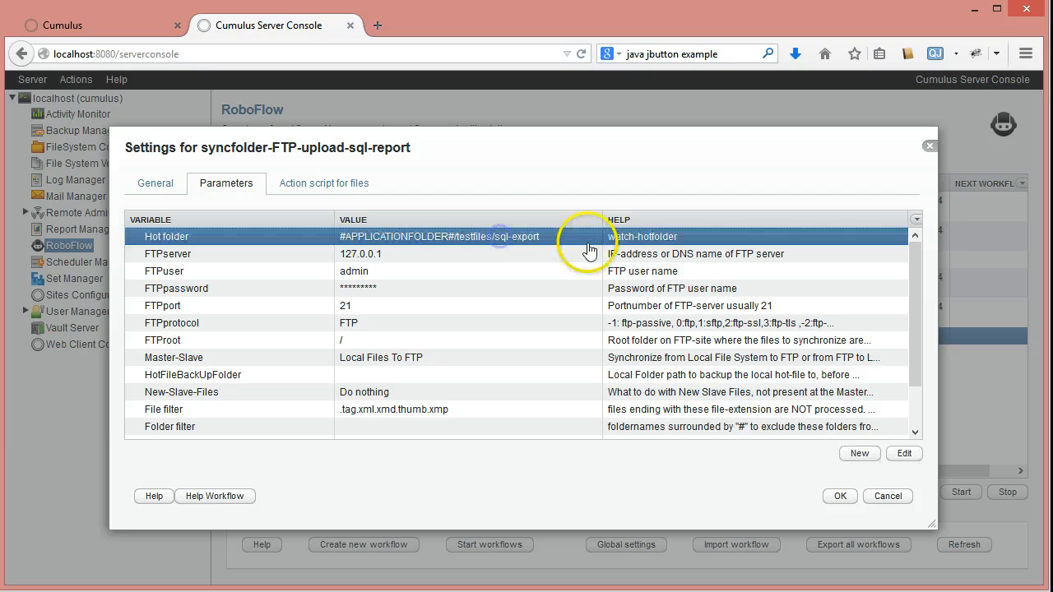
pyautogui.click(396, 358)
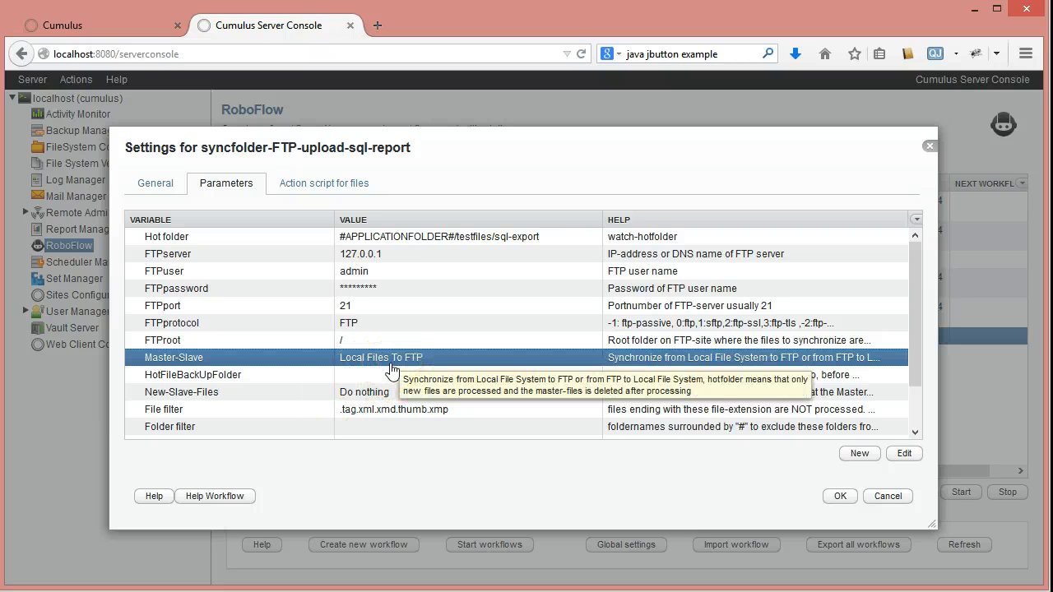
pyautogui.click(886, 500)
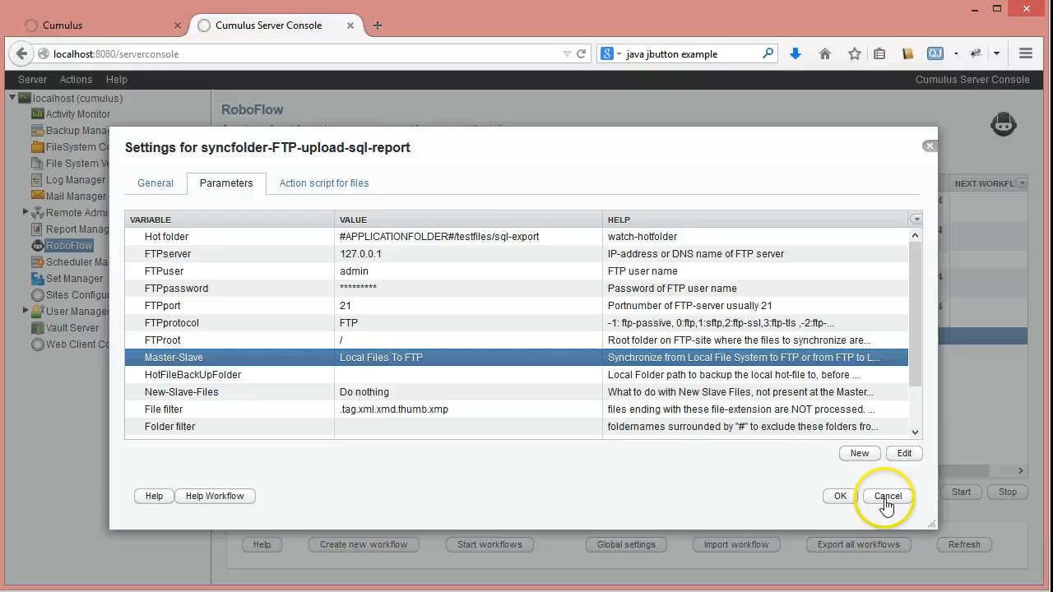
pyautogui.click(485, 393)
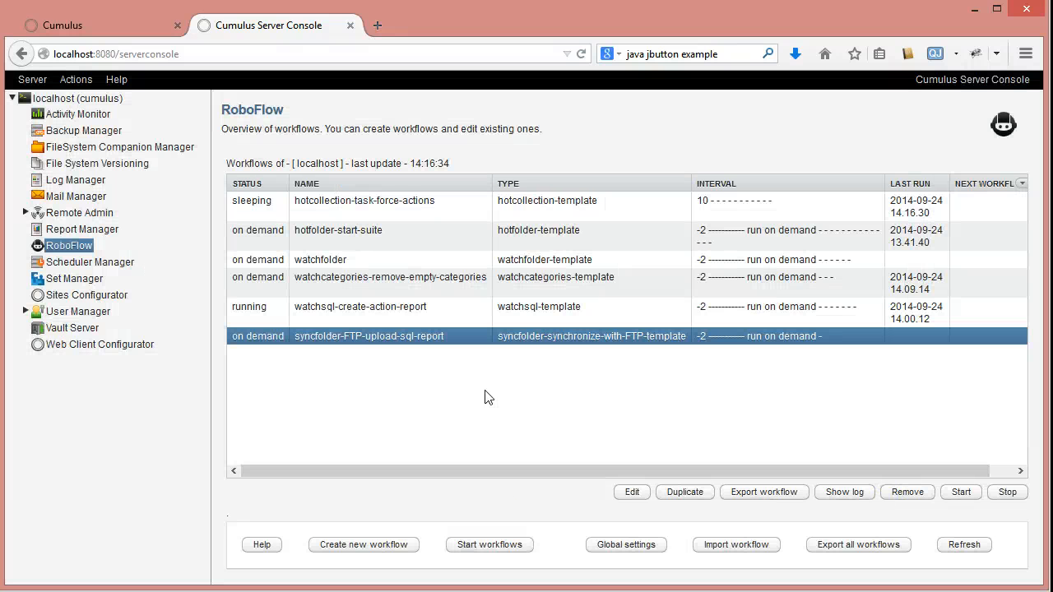